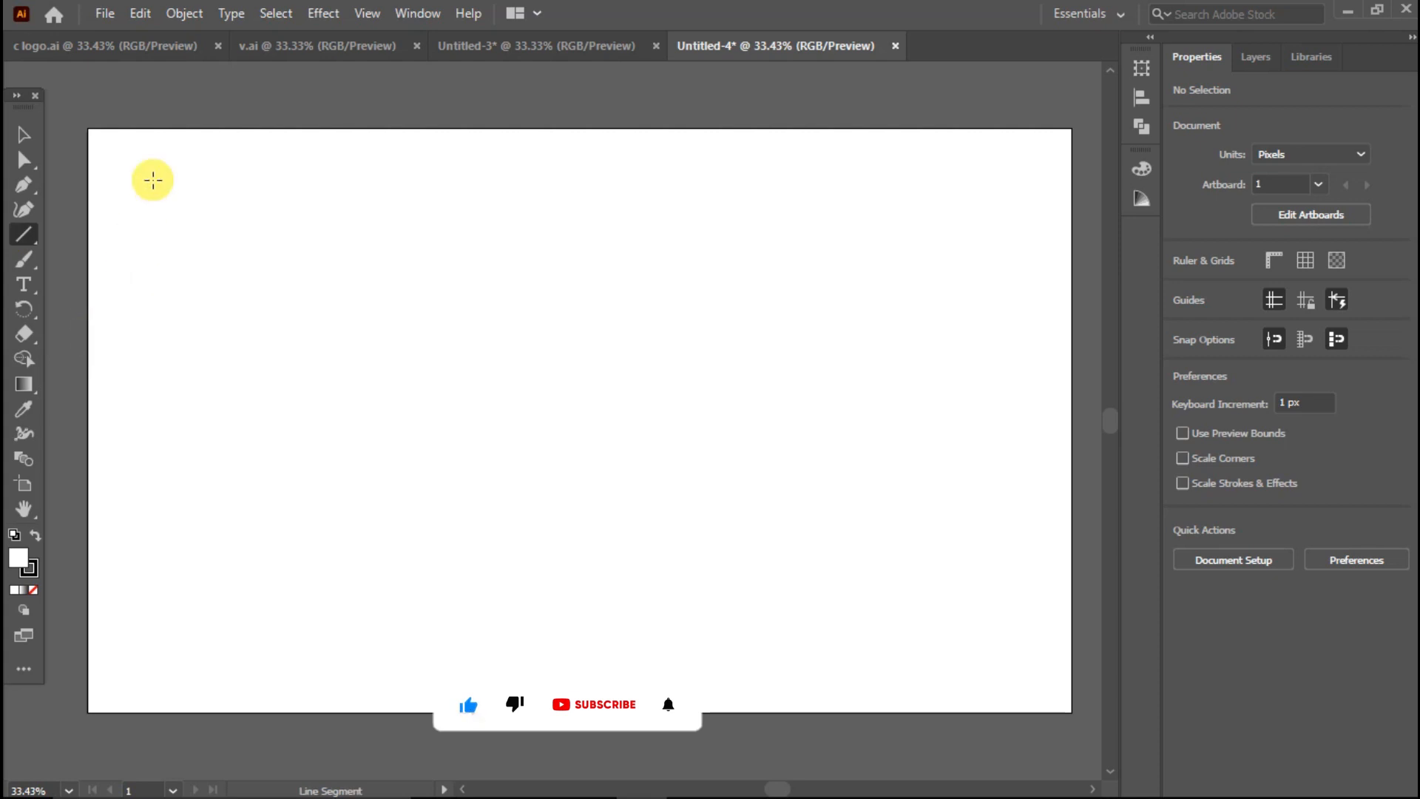
Step: Draw a vertical line about 967 px tall, copy it into two pairs spanning about 277 px, and shift all four lines right
drag(157, 153, 157, 676)
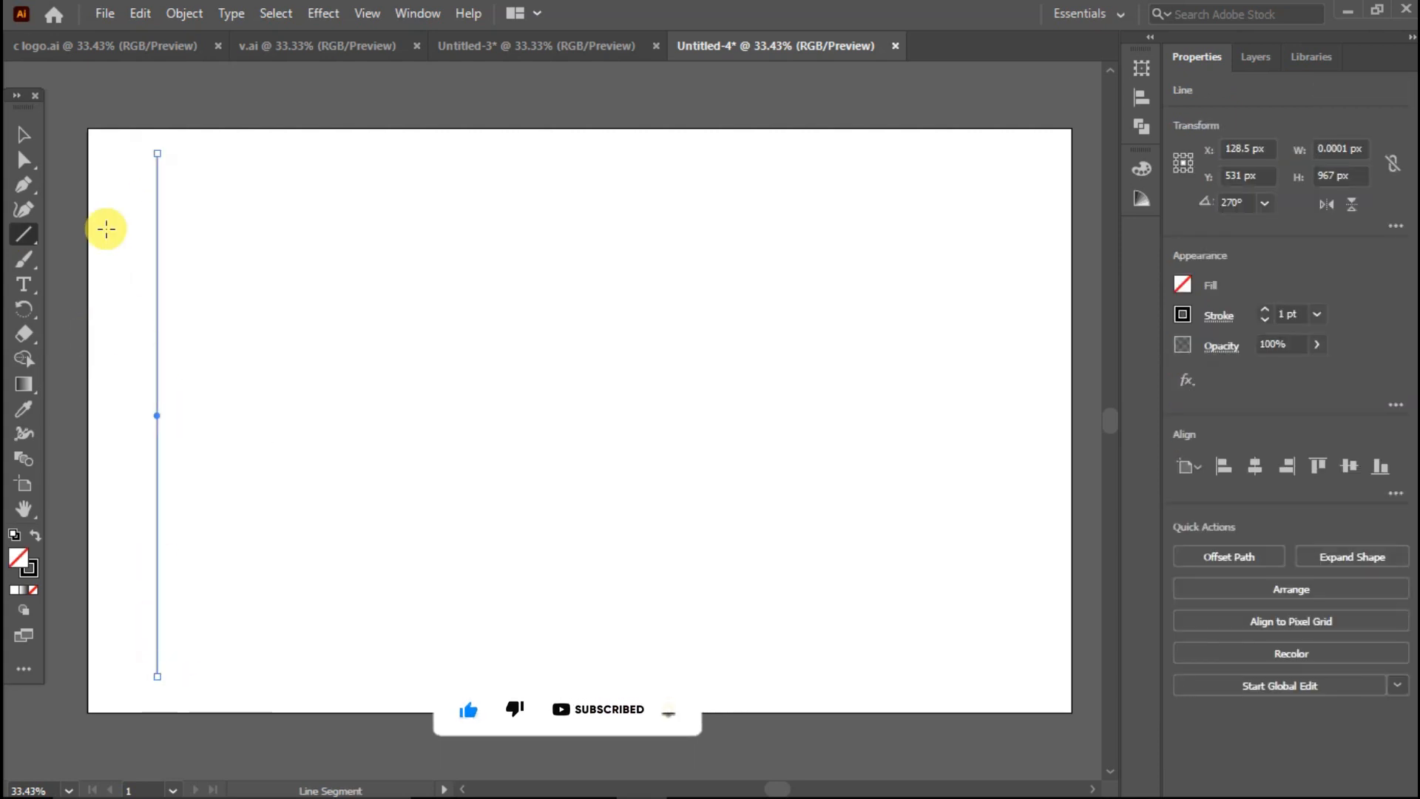
click(27, 137)
click(230, 226)
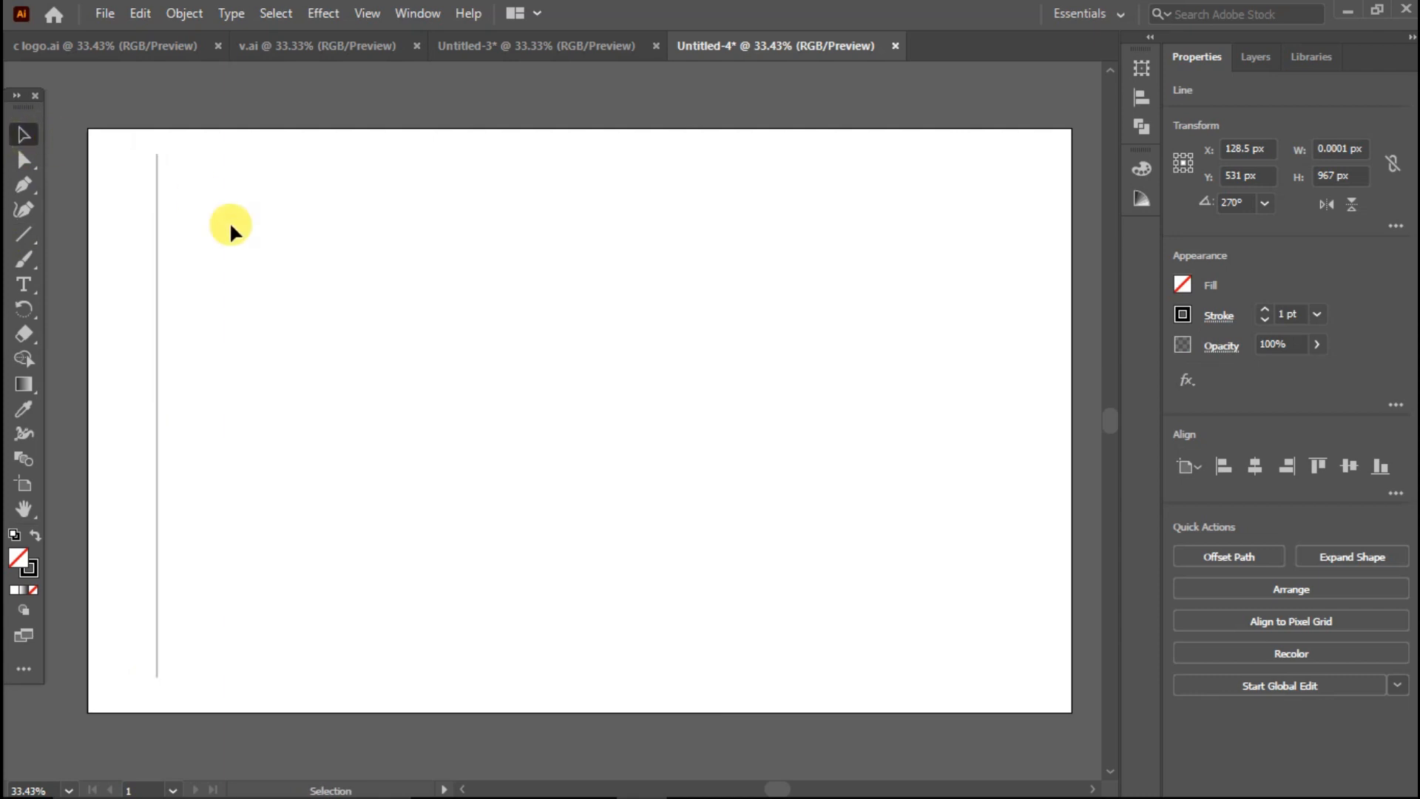
drag(155, 230, 309, 294)
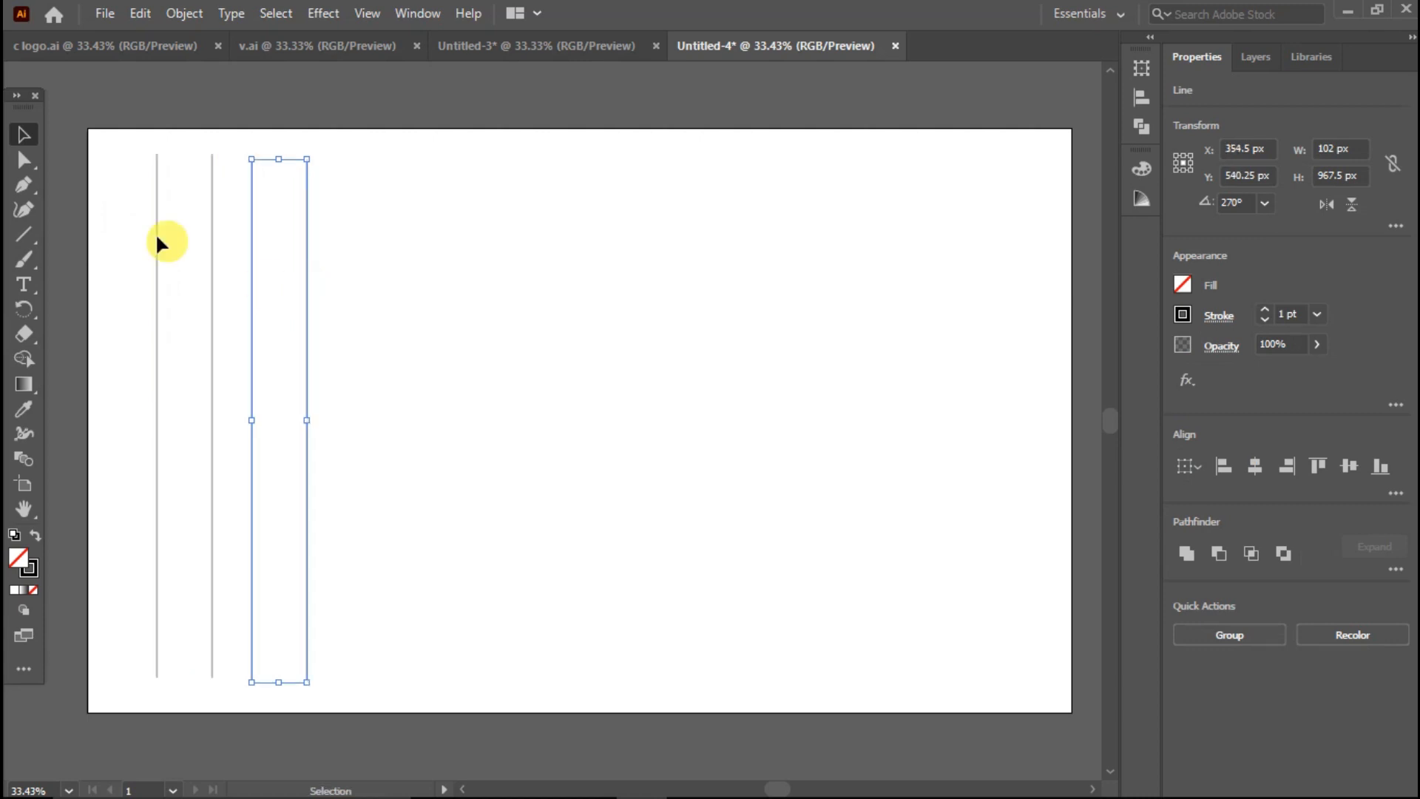
drag(111, 210, 449, 300)
click(567, 324)
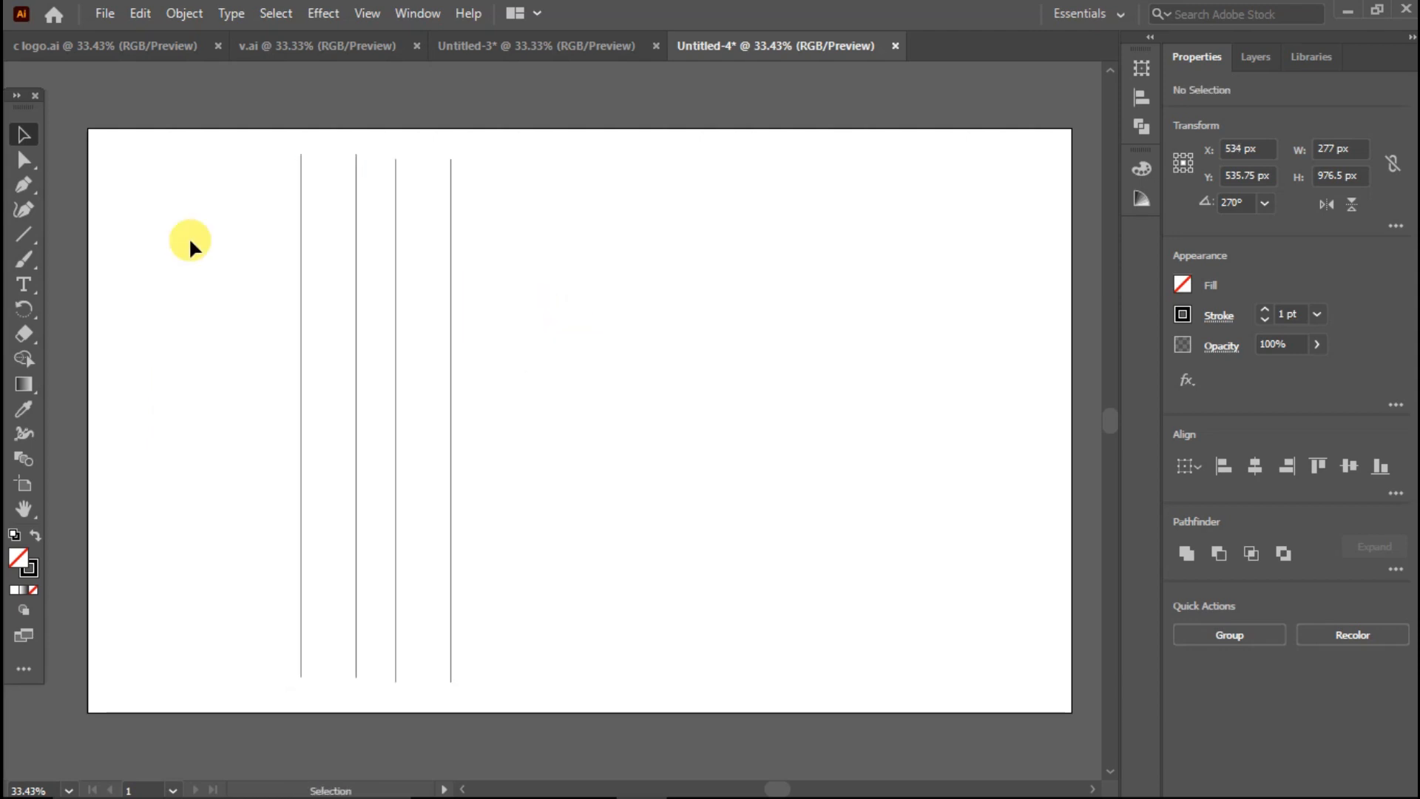
Step: Draw an unfilled circle about 277 px in diameter spanning the two outer vertical lines near their upper ends
drag(30, 229, 60, 259)
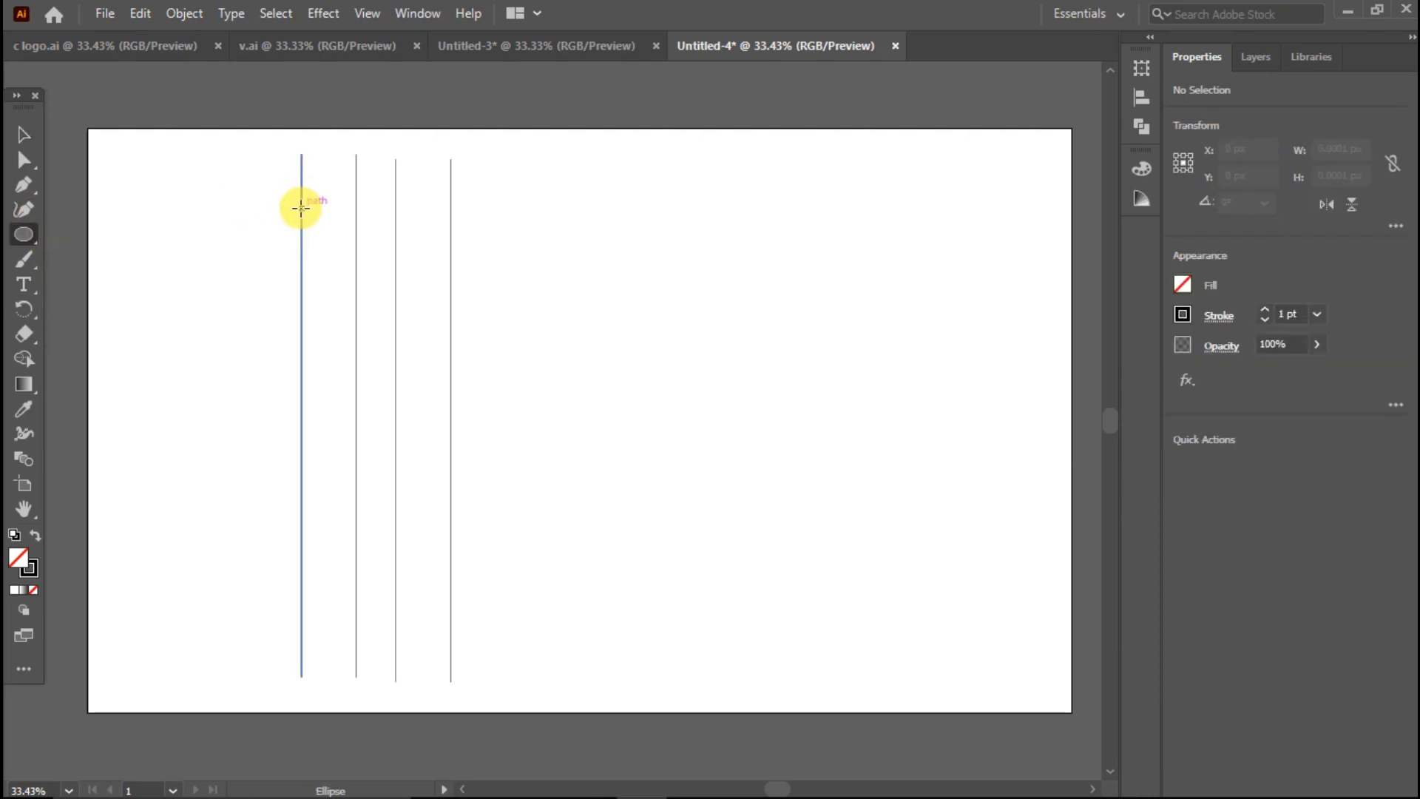
mouse_move(300, 208)
mouse_down()
mouse_move(355, 295)
mouse_move(452, 355)
mouse_up()
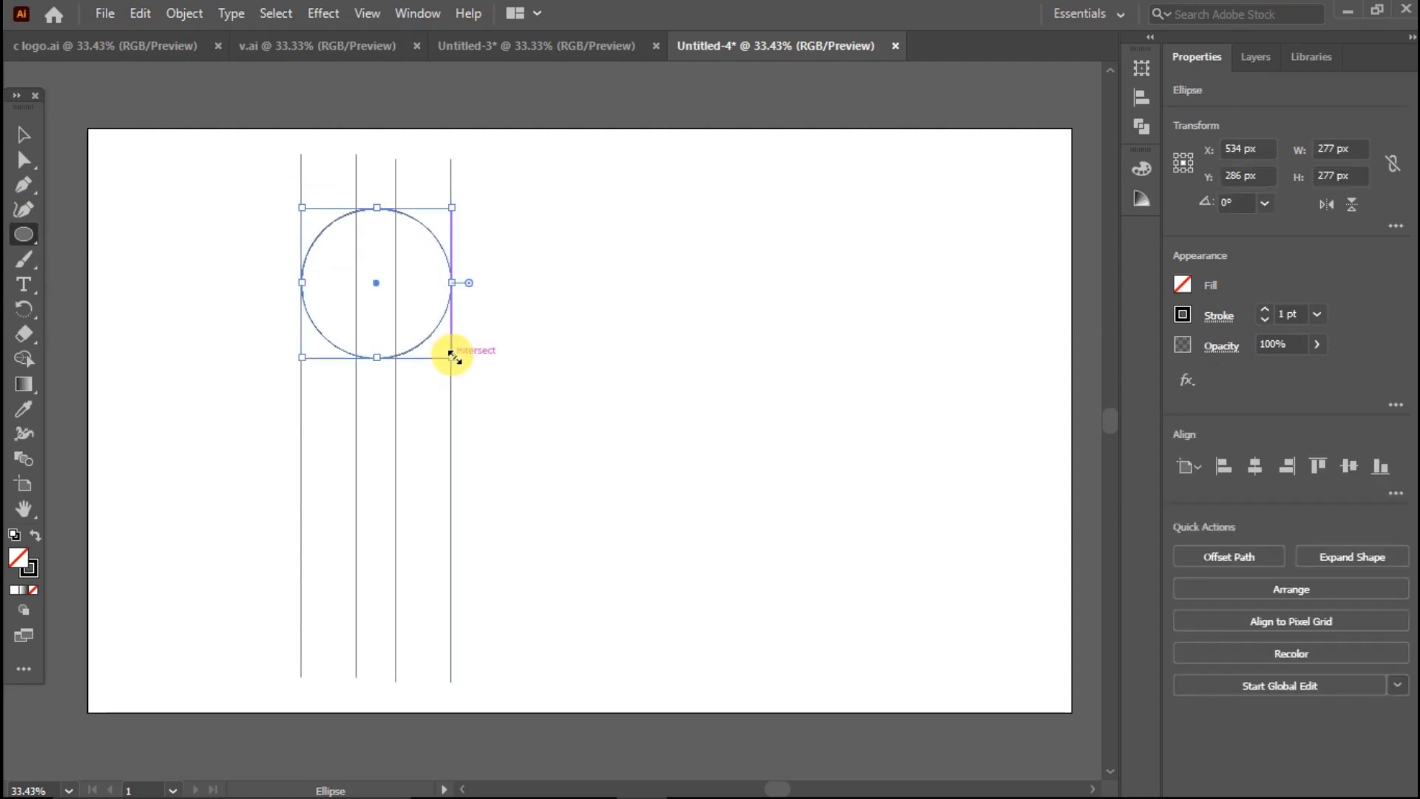
click(23, 134)
click(119, 172)
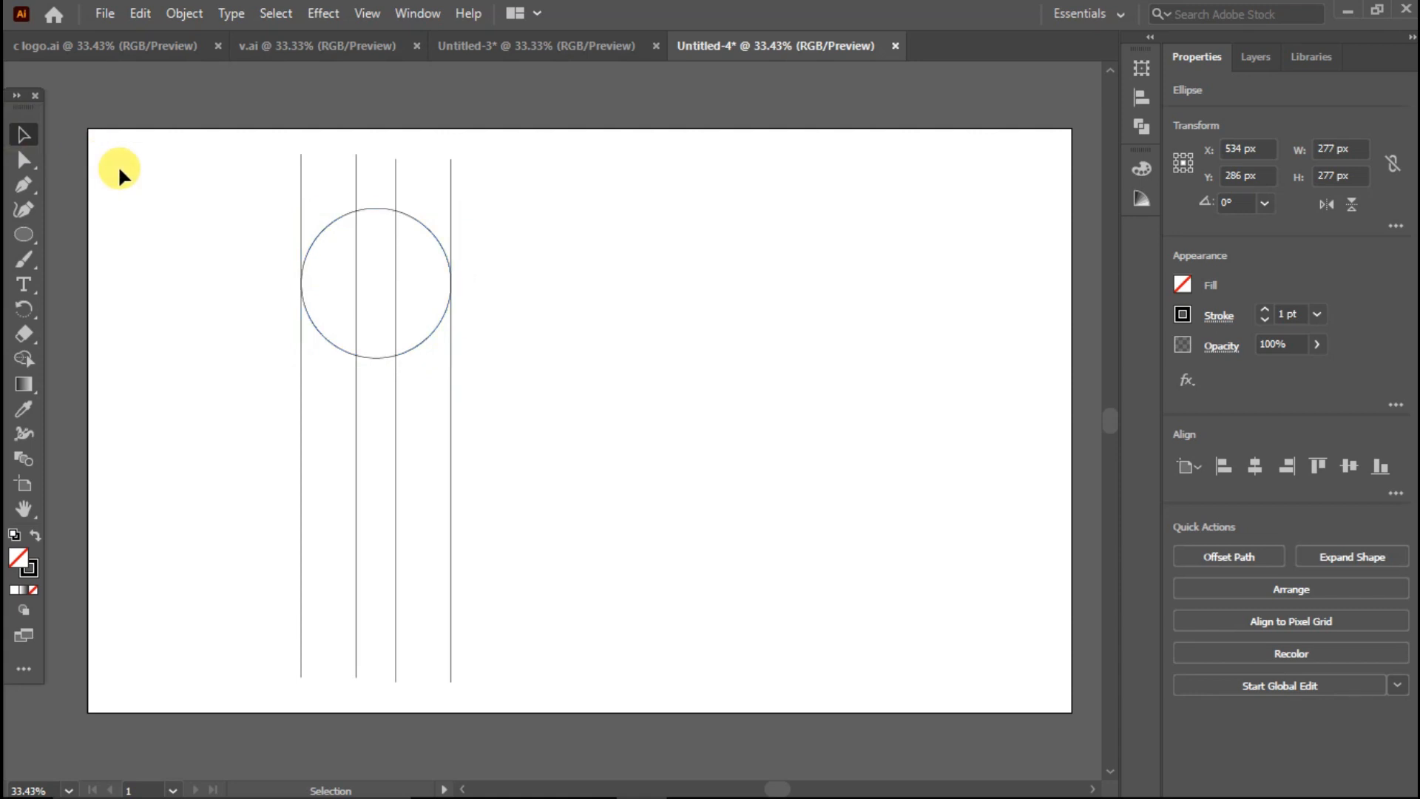
Step: Copy the large circle in place and scale the copy about its centre to about 73 px, fitting the two inner lines
click(335, 221)
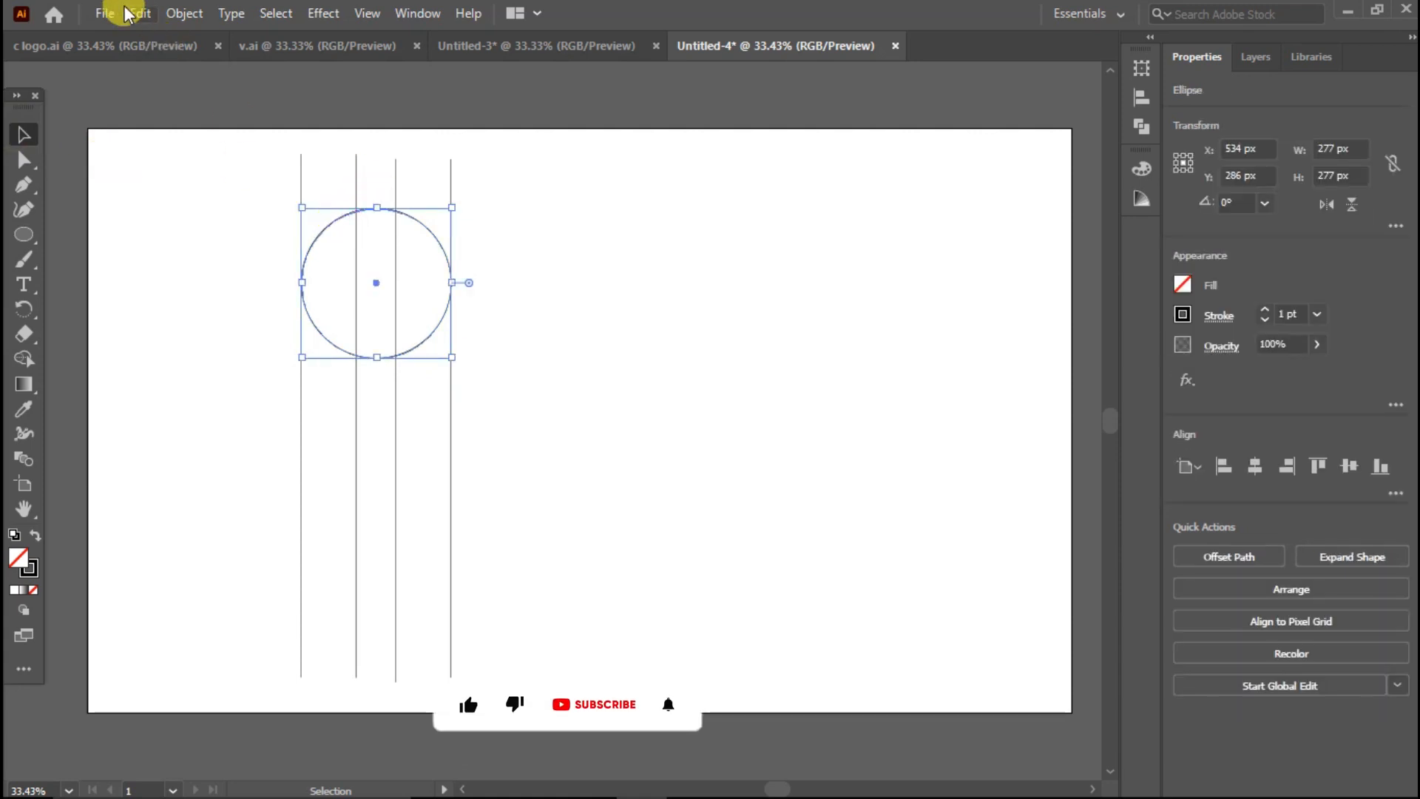
click(136, 17)
click(130, 113)
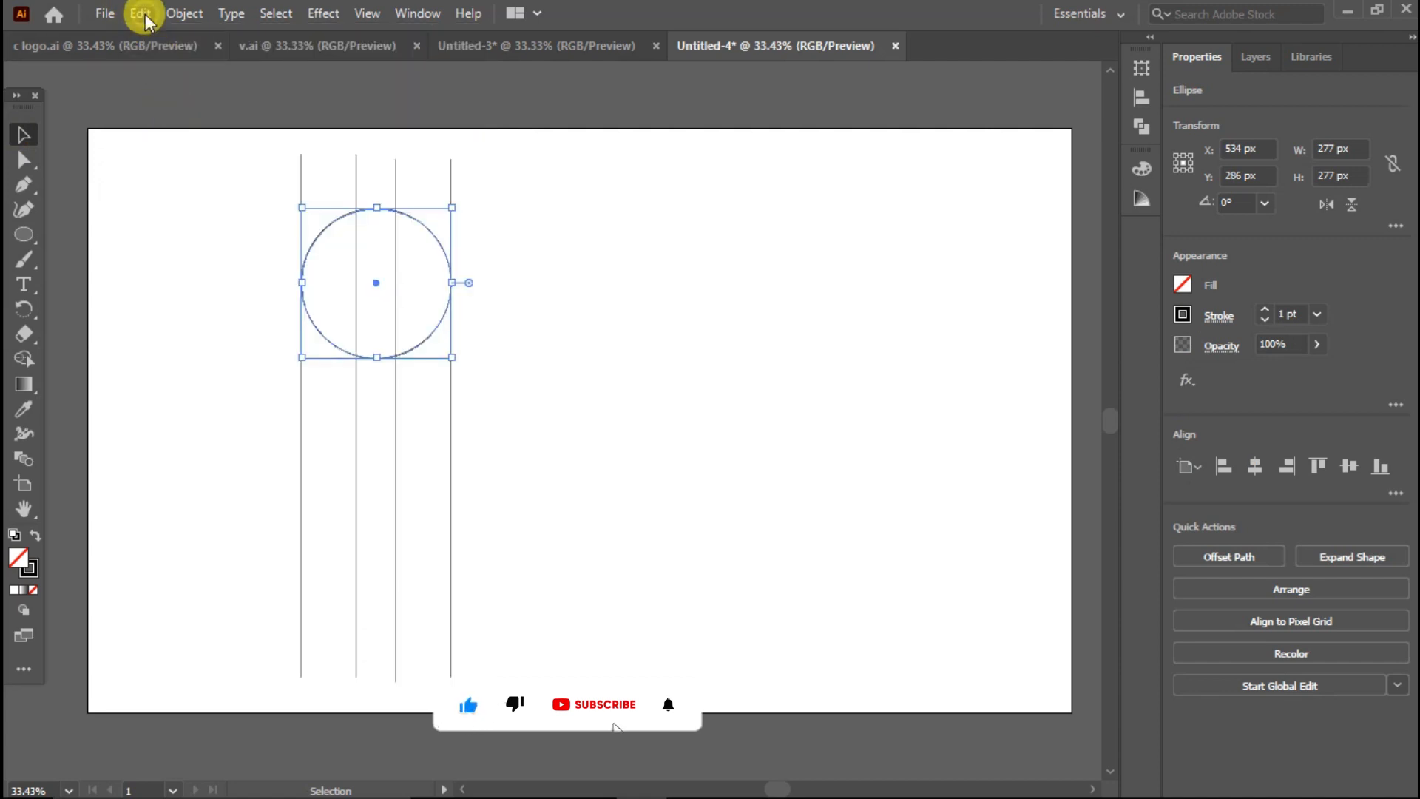
click(141, 15)
click(215, 159)
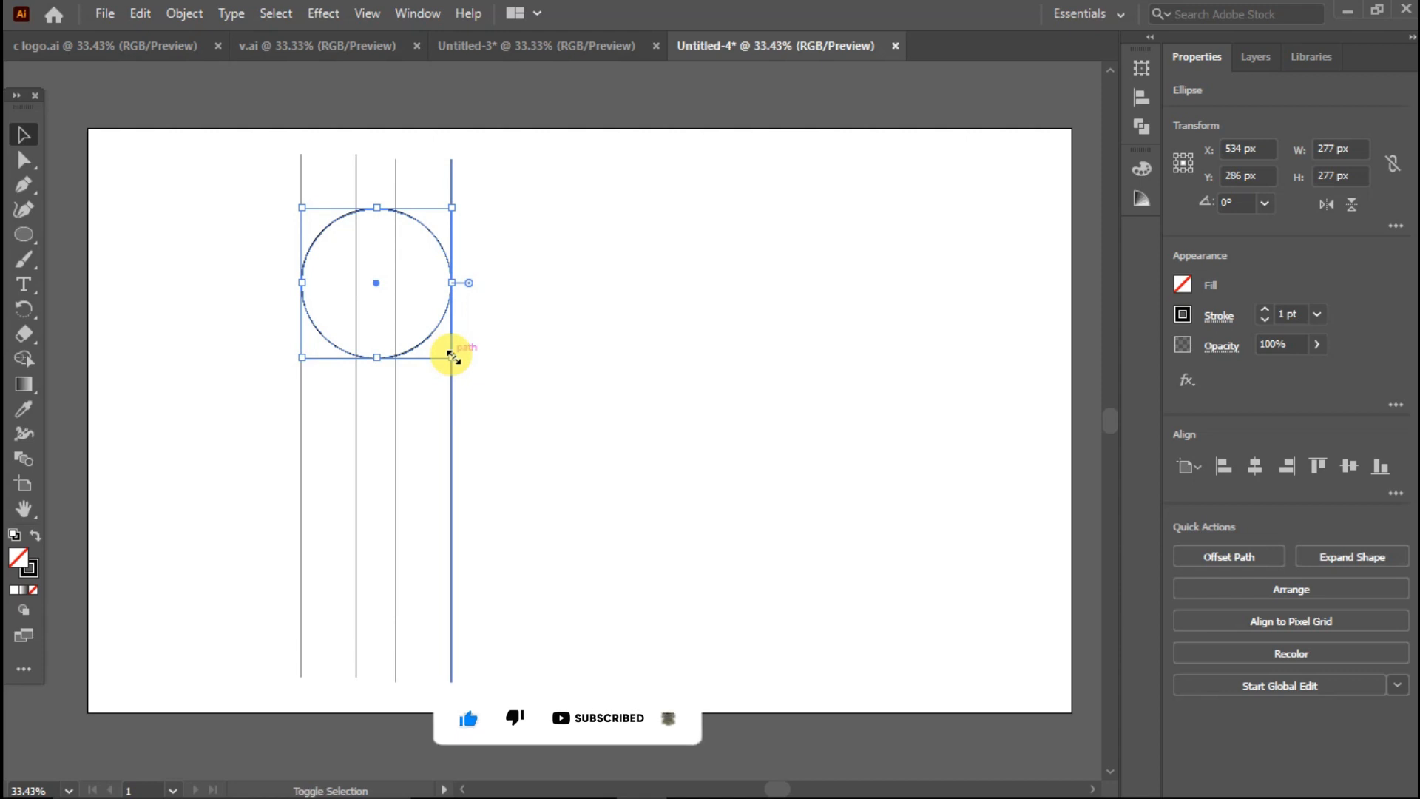
drag(451, 357, 398, 312)
Step: Copy the small circle in place and enlarge the copy leftwards until it reaches the outer left line
click(145, 12)
click(188, 118)
click(140, 13)
click(220, 181)
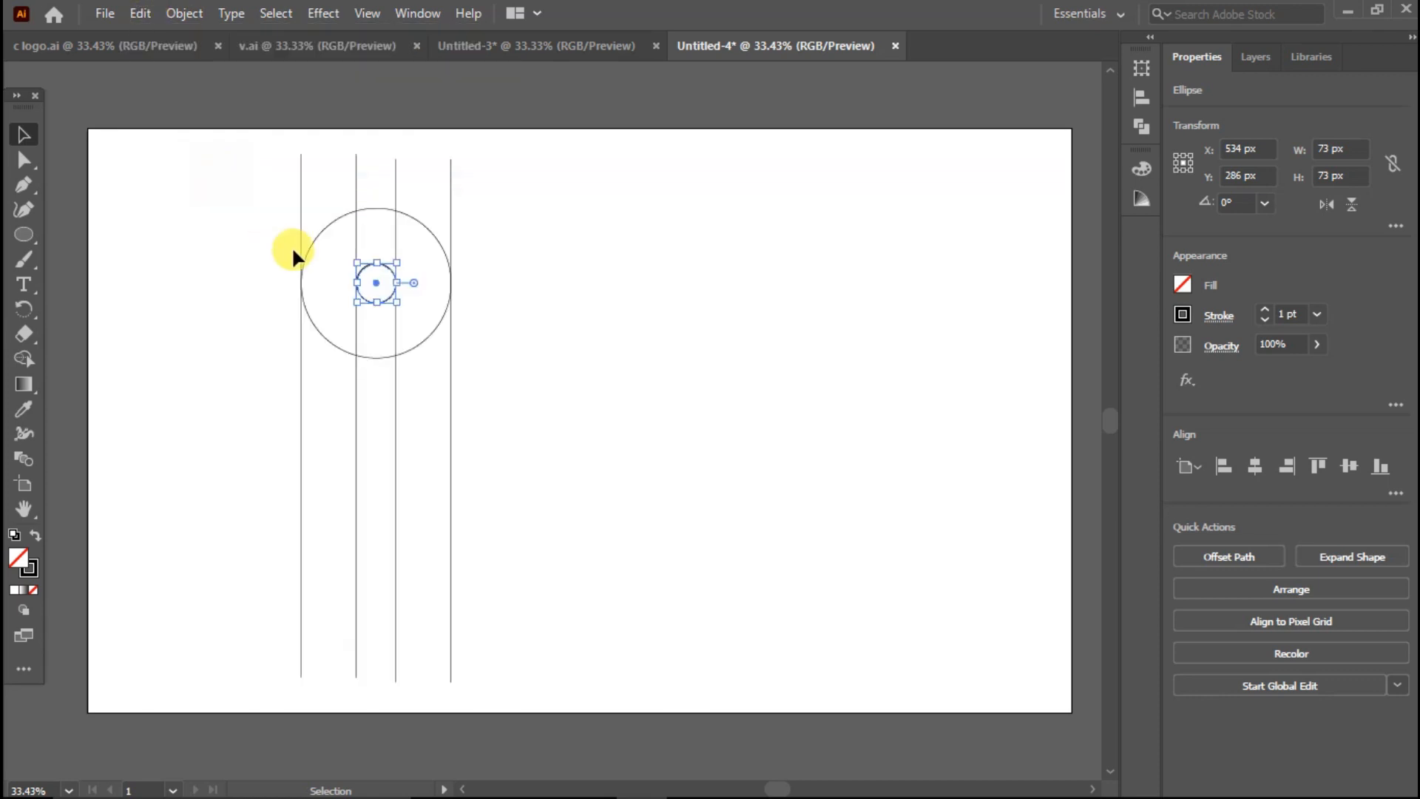
drag(356, 283, 303, 278)
Step: Make another in-place copy of the small circle and enlarge it rightwards to about 175 px, reaching the outer right line
click(367, 272)
click(141, 13)
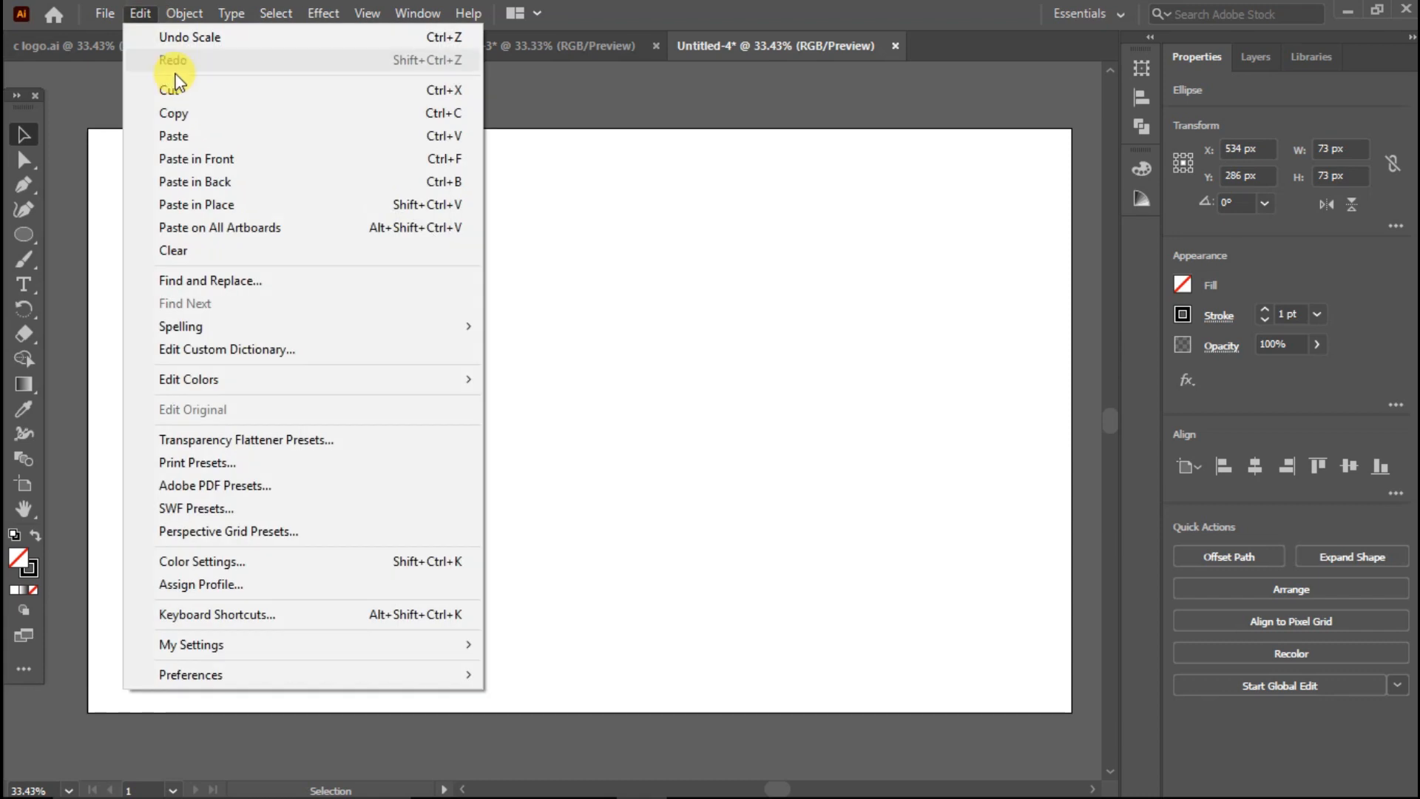
click(181, 113)
click(145, 12)
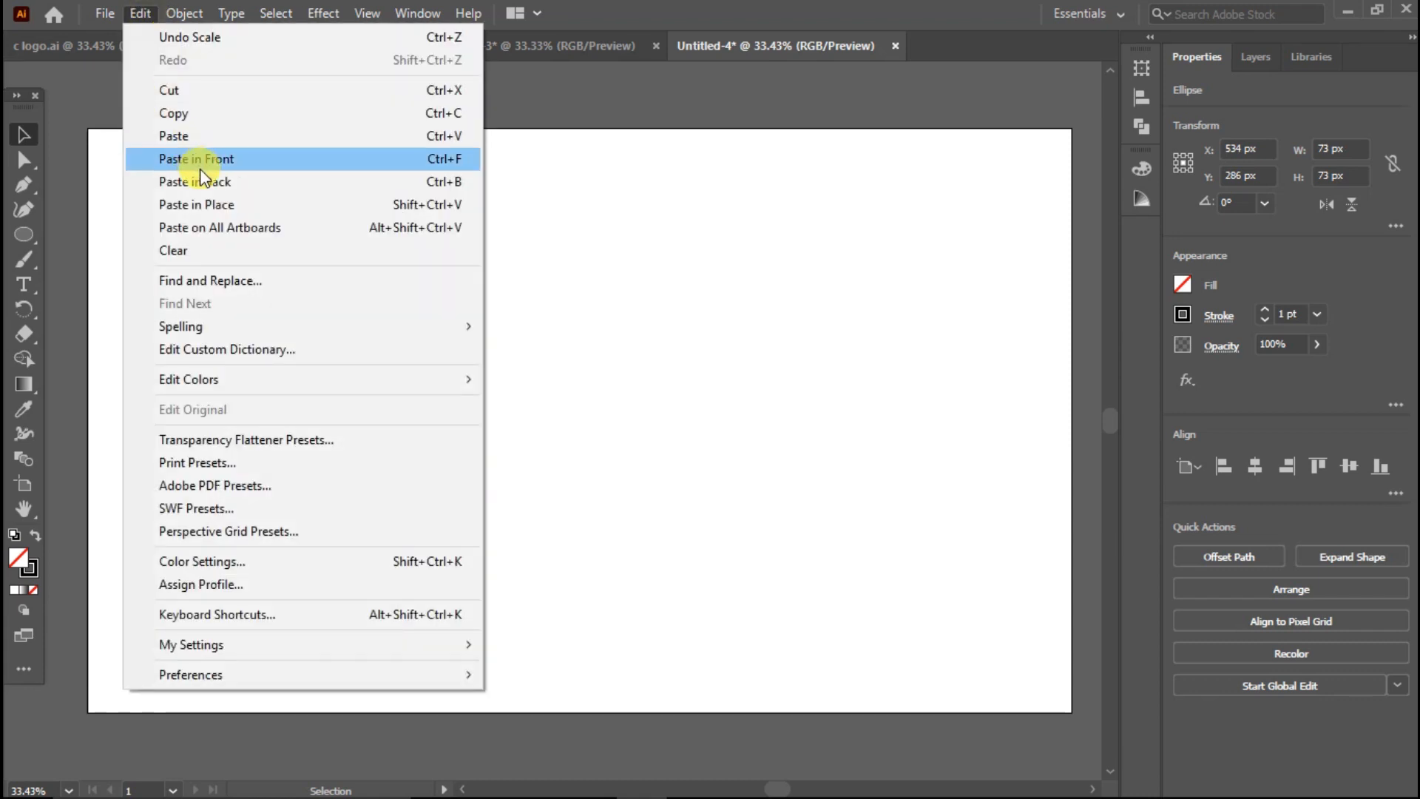
click(206, 182)
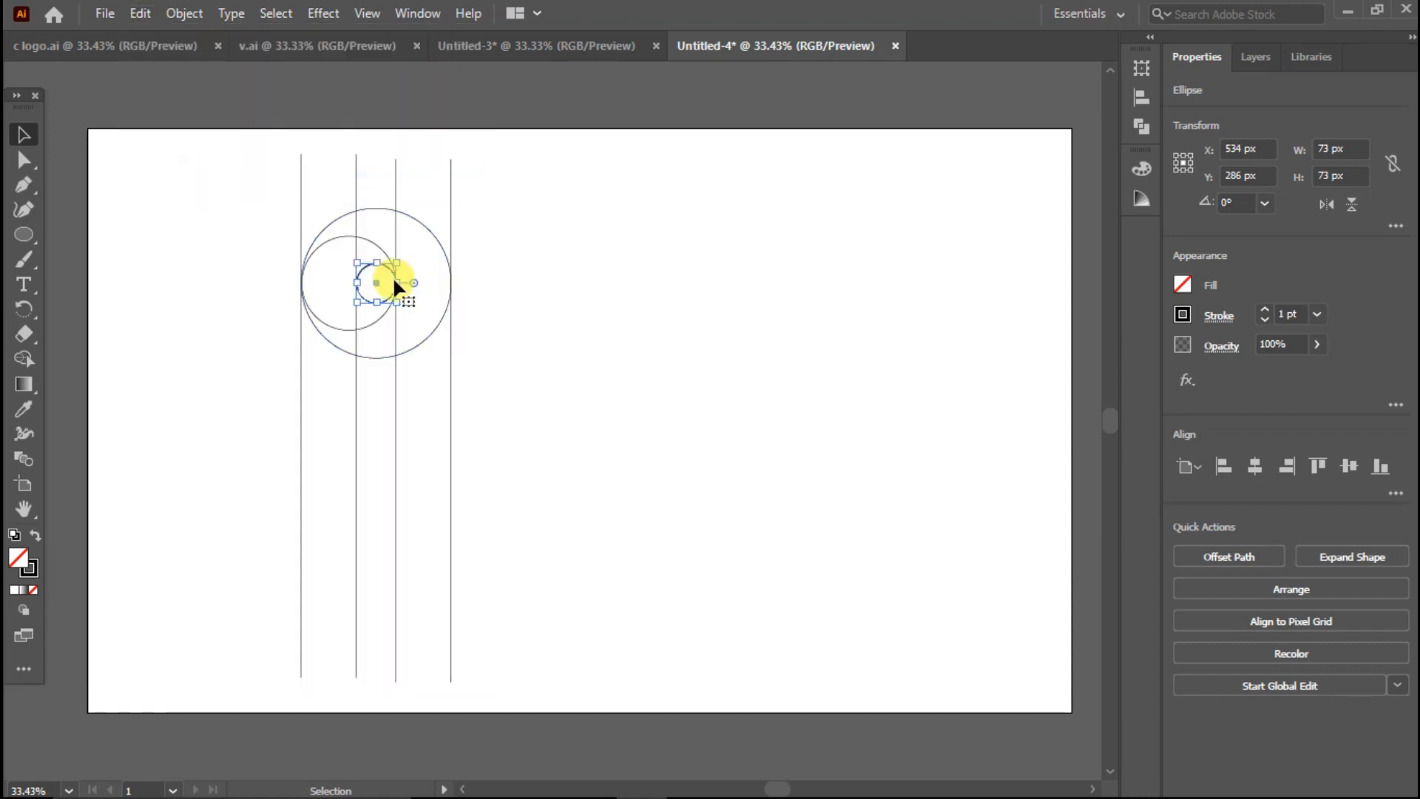
drag(397, 282, 454, 288)
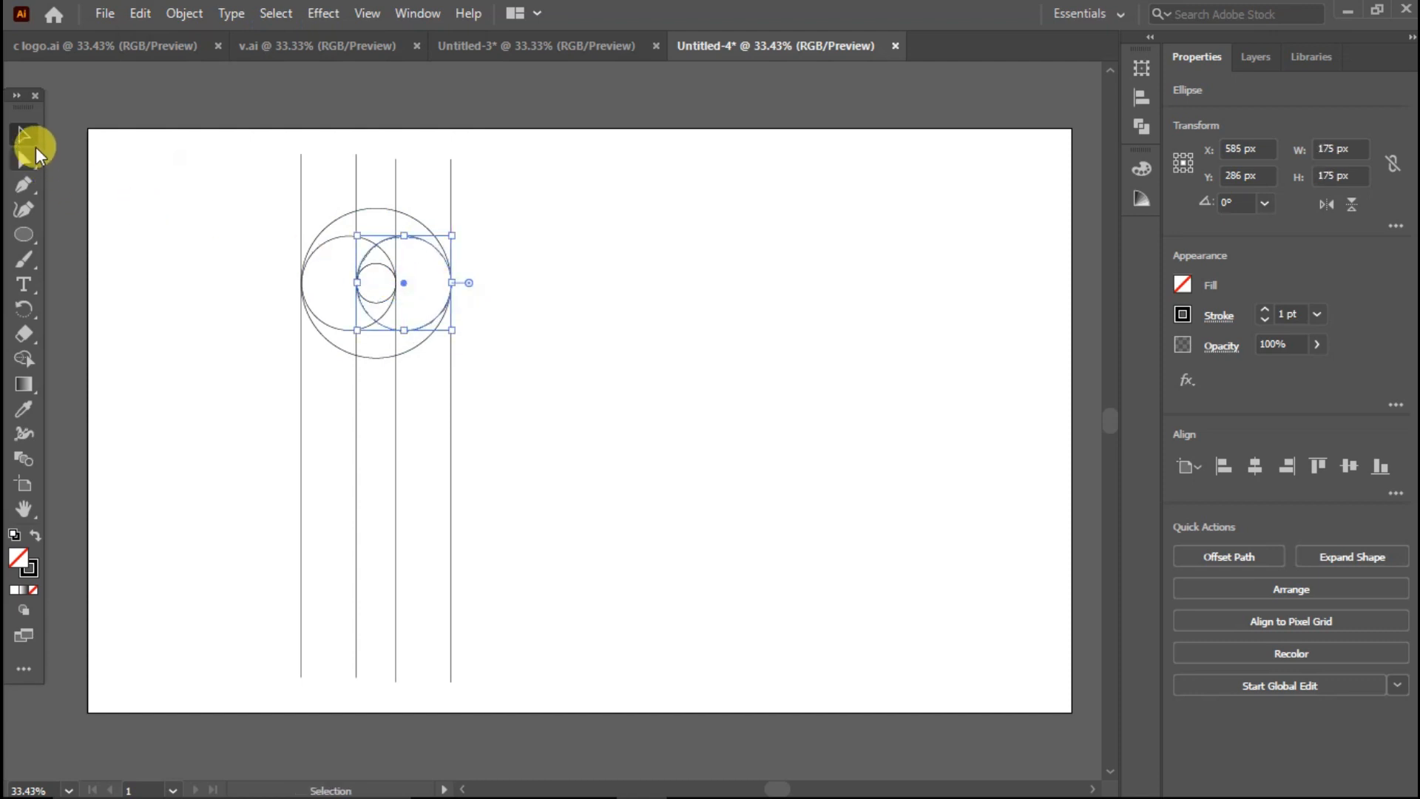
Step: Duplicate the whole set of four circles straight down between the same vertical lines
click(211, 201)
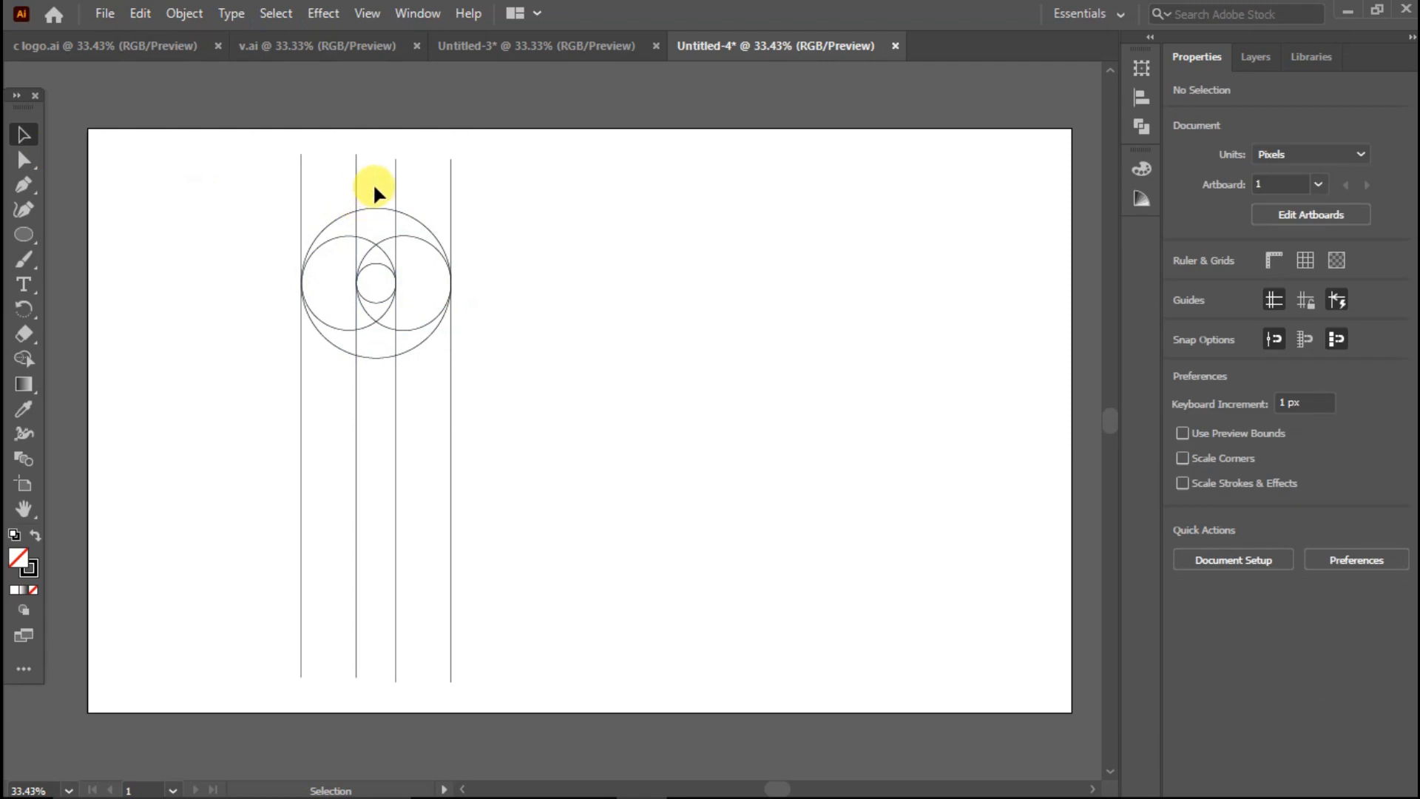
drag(374, 190, 380, 525)
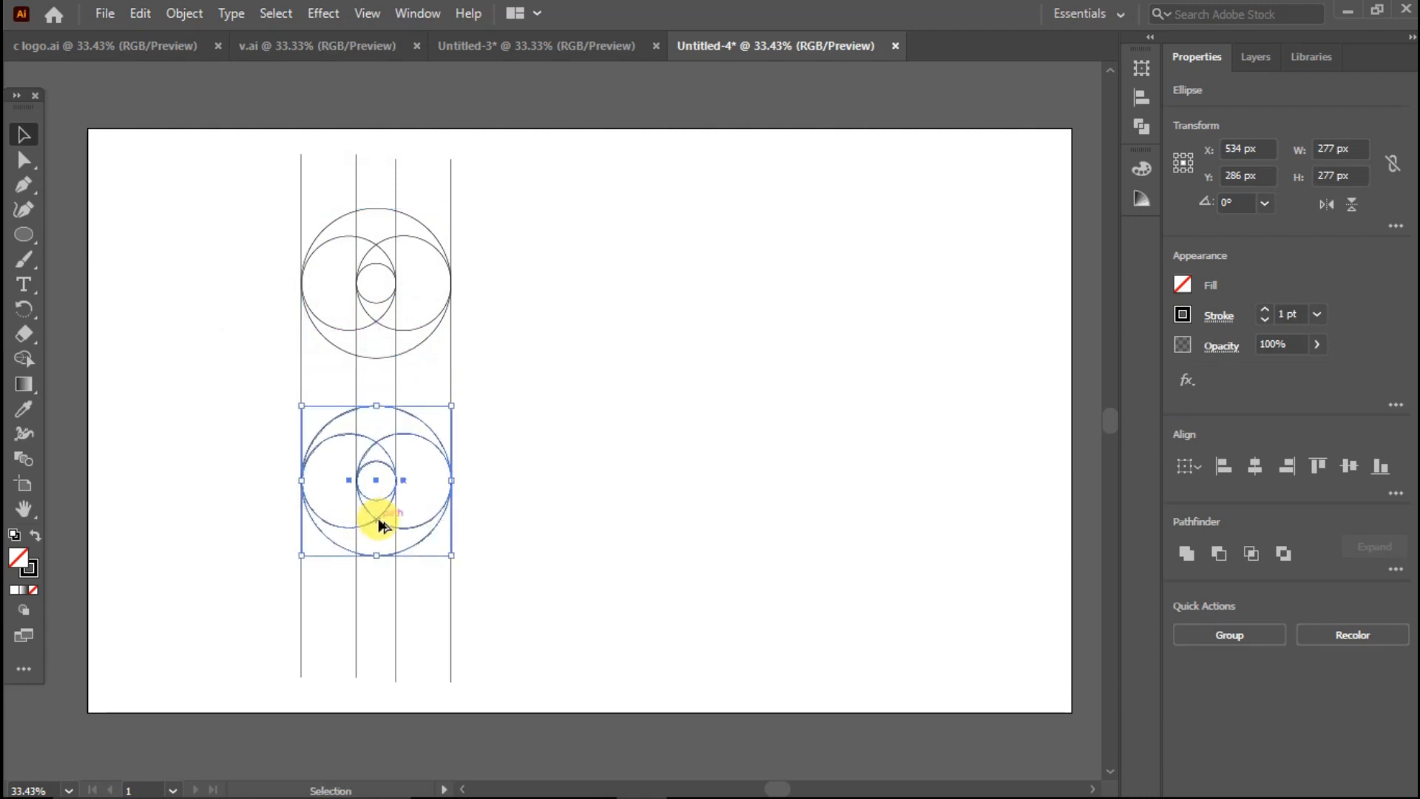
Step: Select all circles and lines and merge the outer left C-shaped regions into one shape with Shape Builder
drag(258, 186, 544, 600)
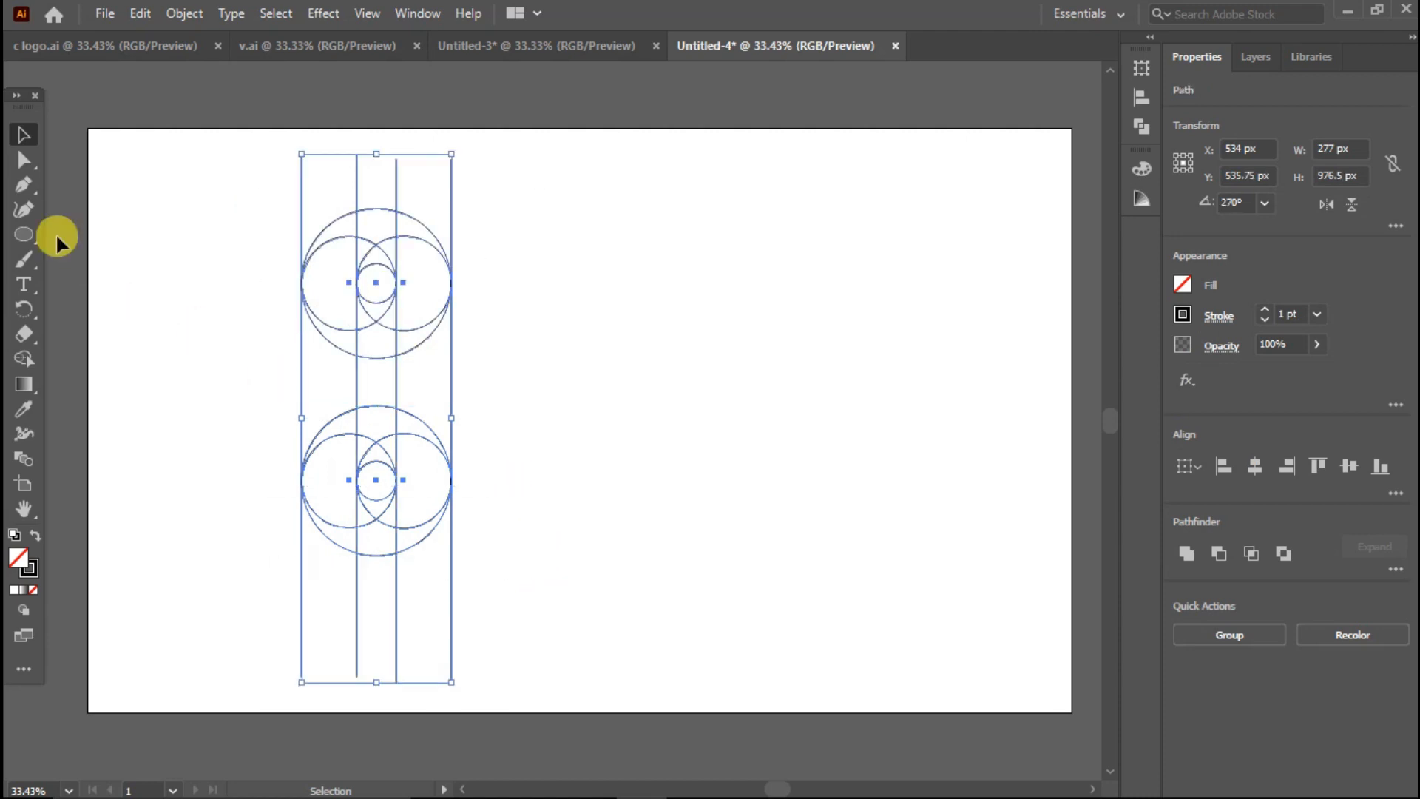
click(27, 360)
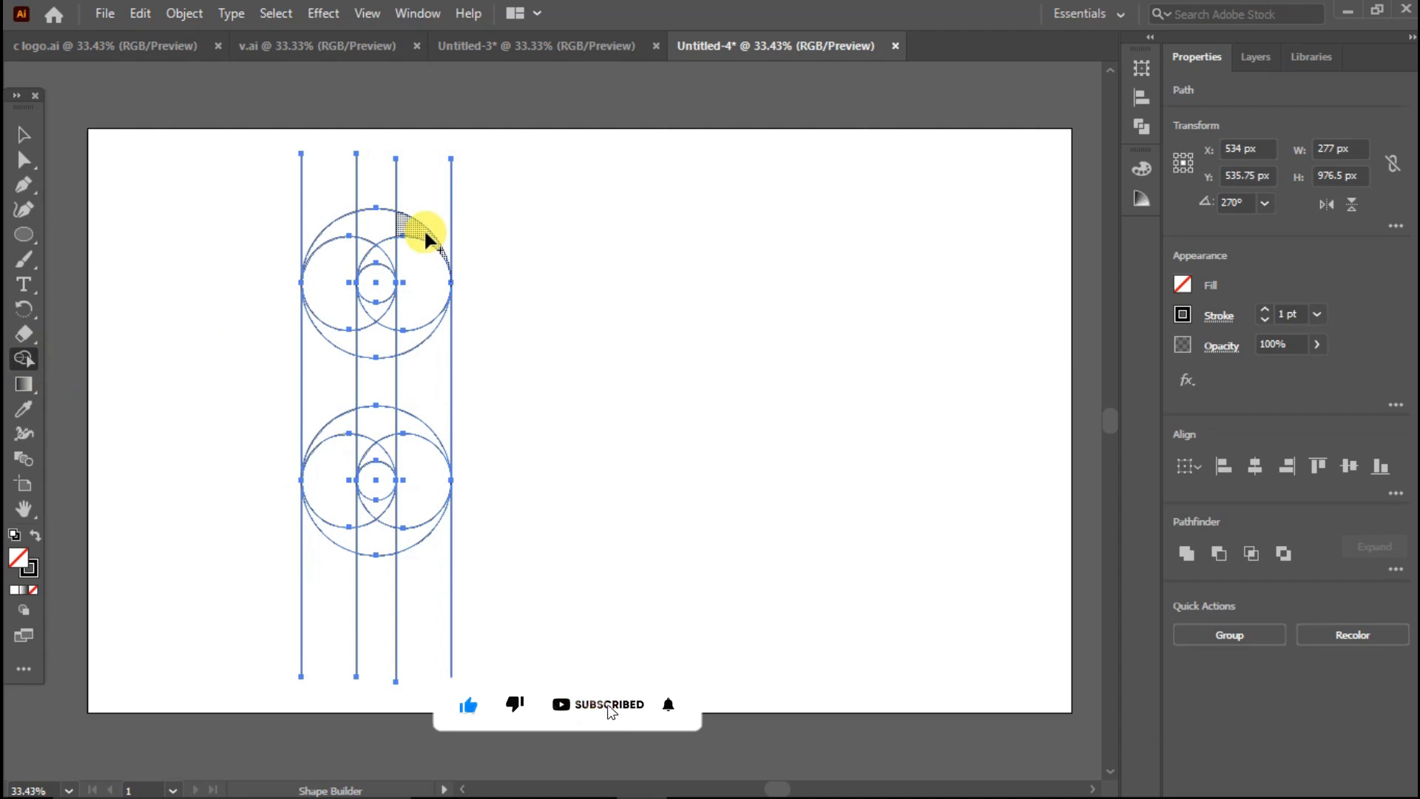
mouse_move(358, 238)
mouse_down()
mouse_move(341, 252)
mouse_move(348, 222)
mouse_move(337, 447)
mouse_up()
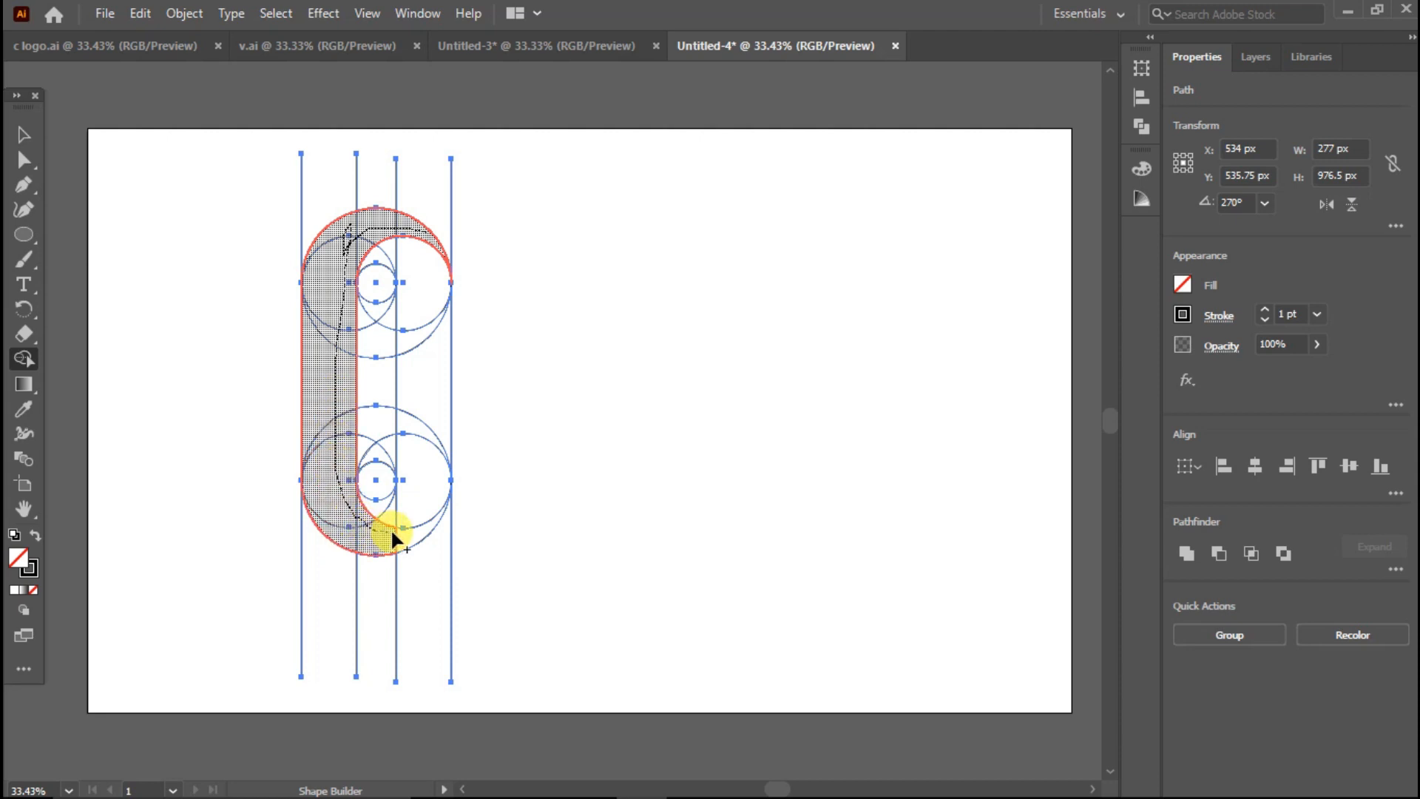
drag(402, 530, 401, 530)
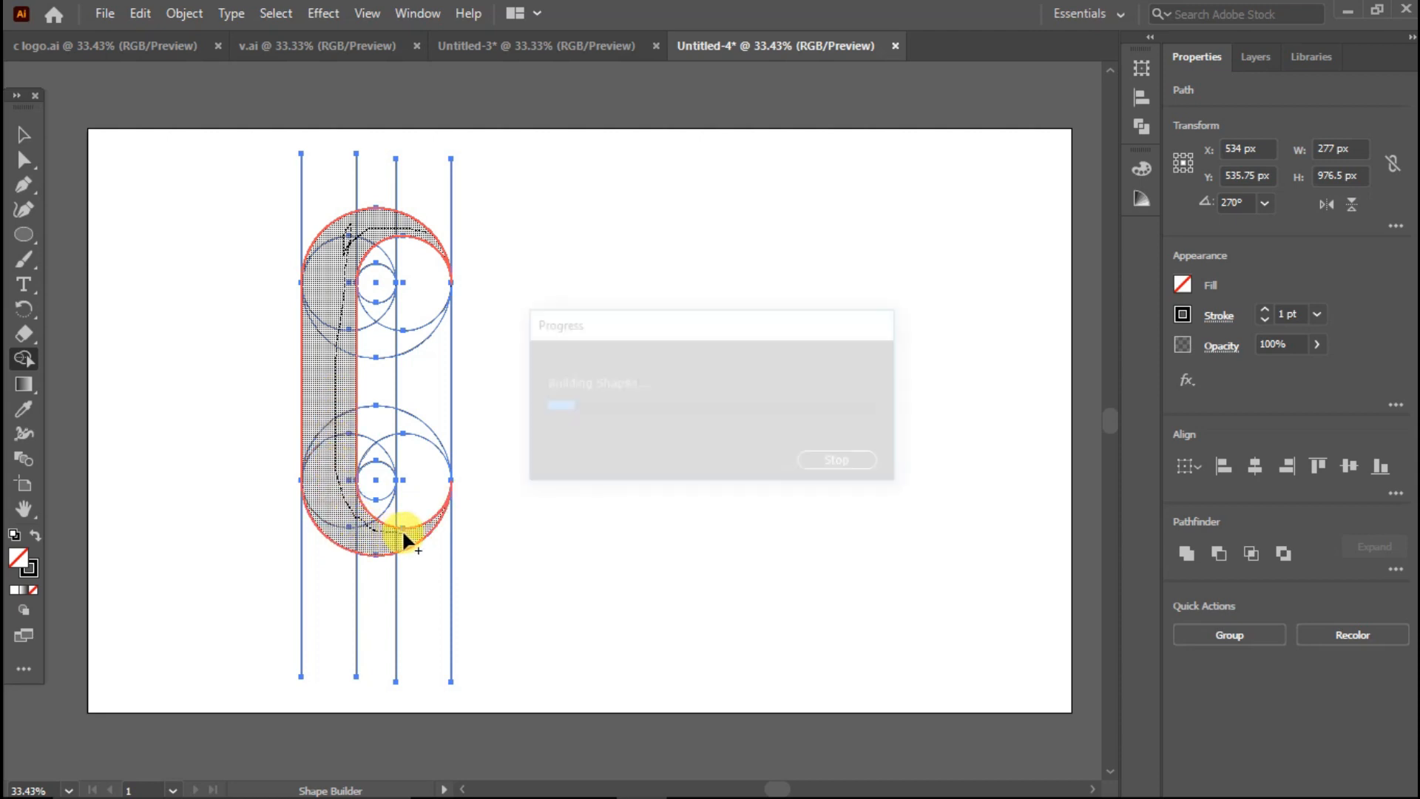
Step: Merge the inner right regions, from the upper curve to the lower curve, into one reversed C shape with Shape Builder
click(22, 559)
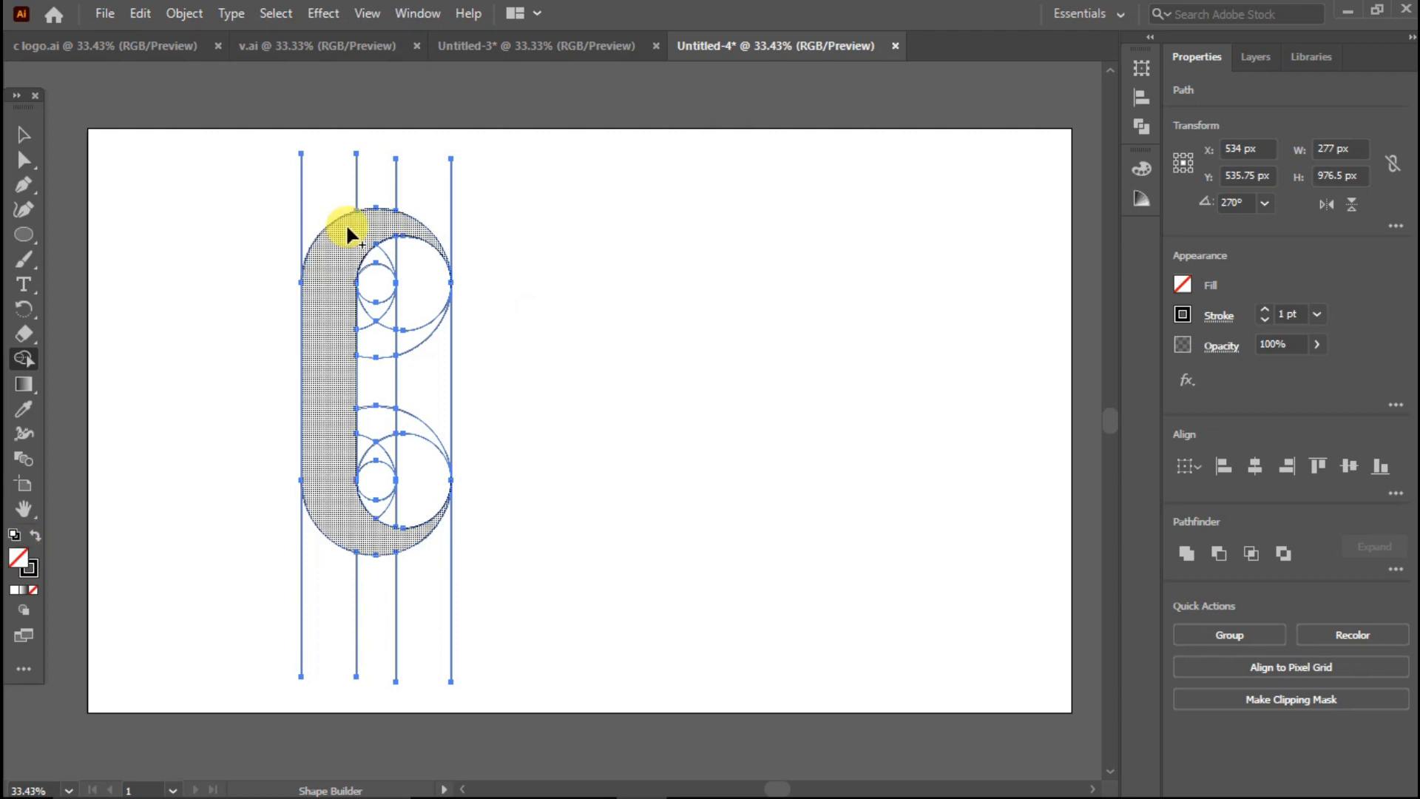
mouse_move(374, 252)
mouse_down()
mouse_move(411, 257)
mouse_move(425, 363)
mouse_up()
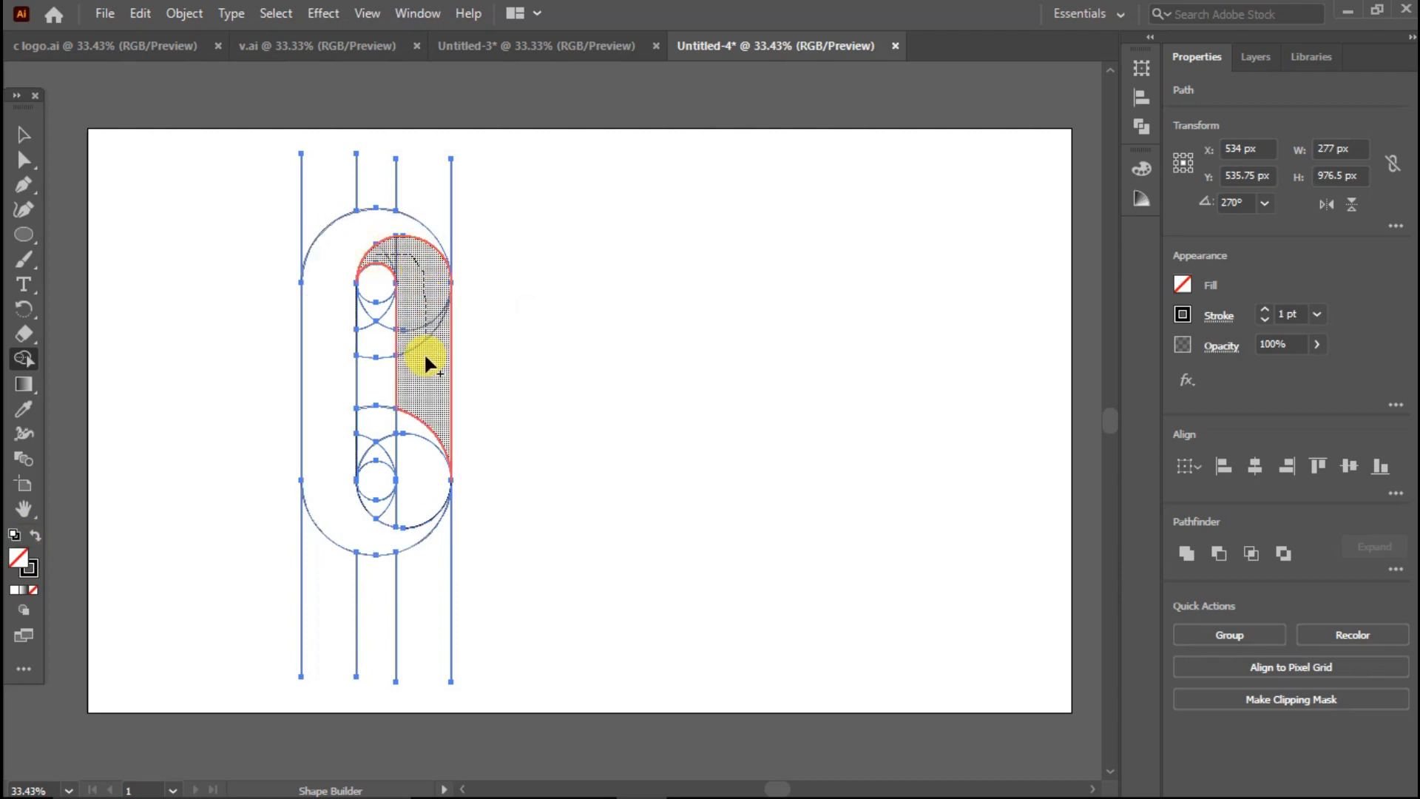
mouse_move(425, 428)
mouse_down()
mouse_move(398, 511)
mouse_move(382, 512)
mouse_up()
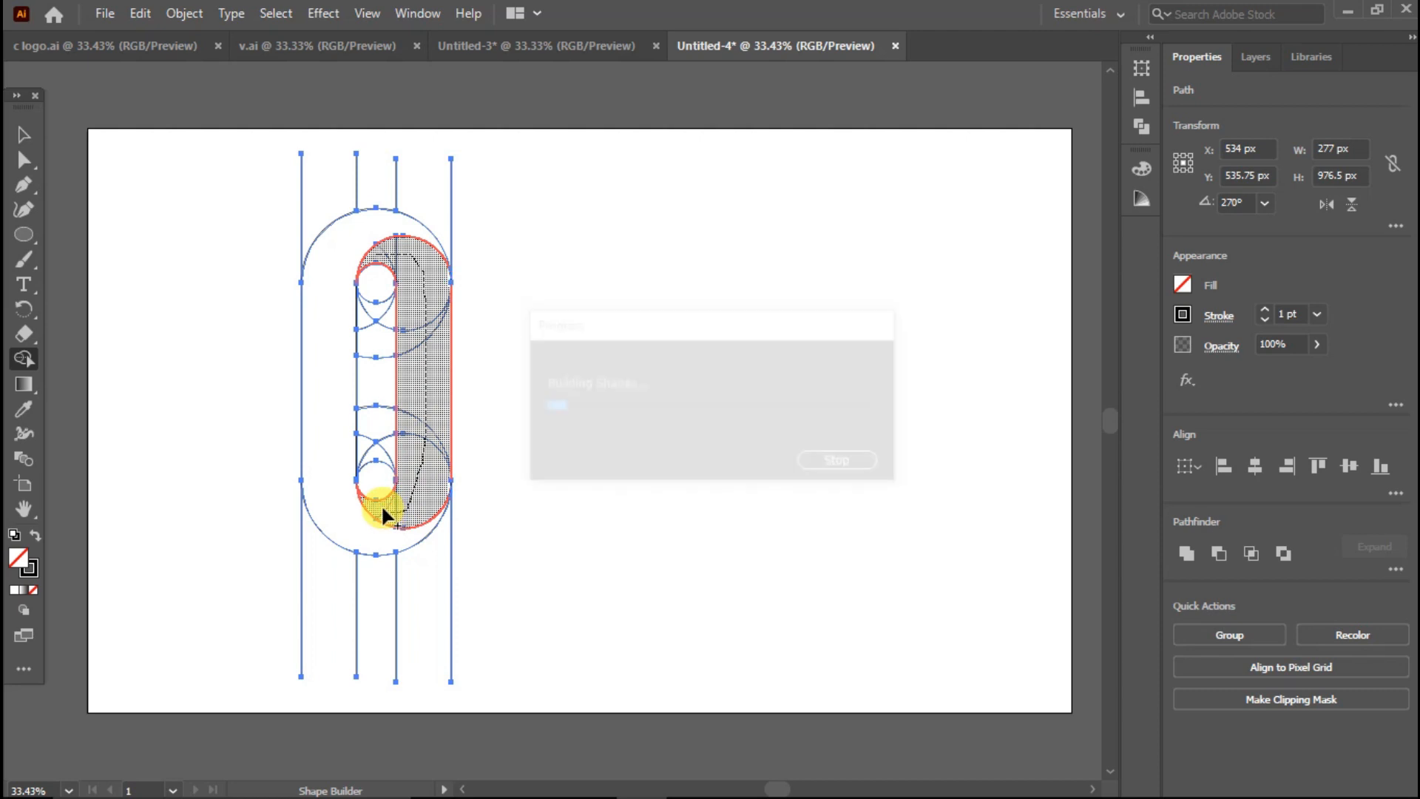
Step: Set the fill colour to near-black 060707 and apply it to the left C shape
double_click(18, 564)
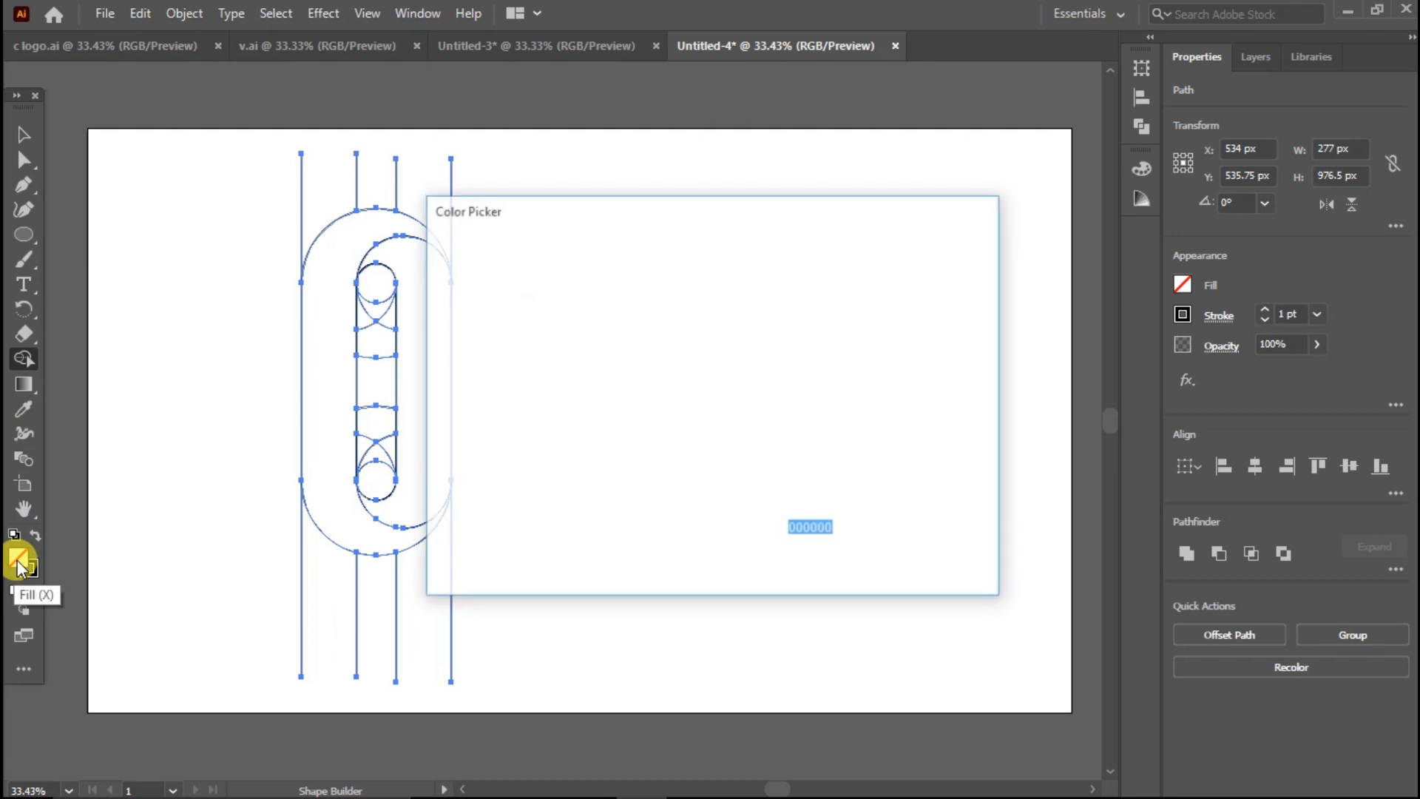
click(477, 525)
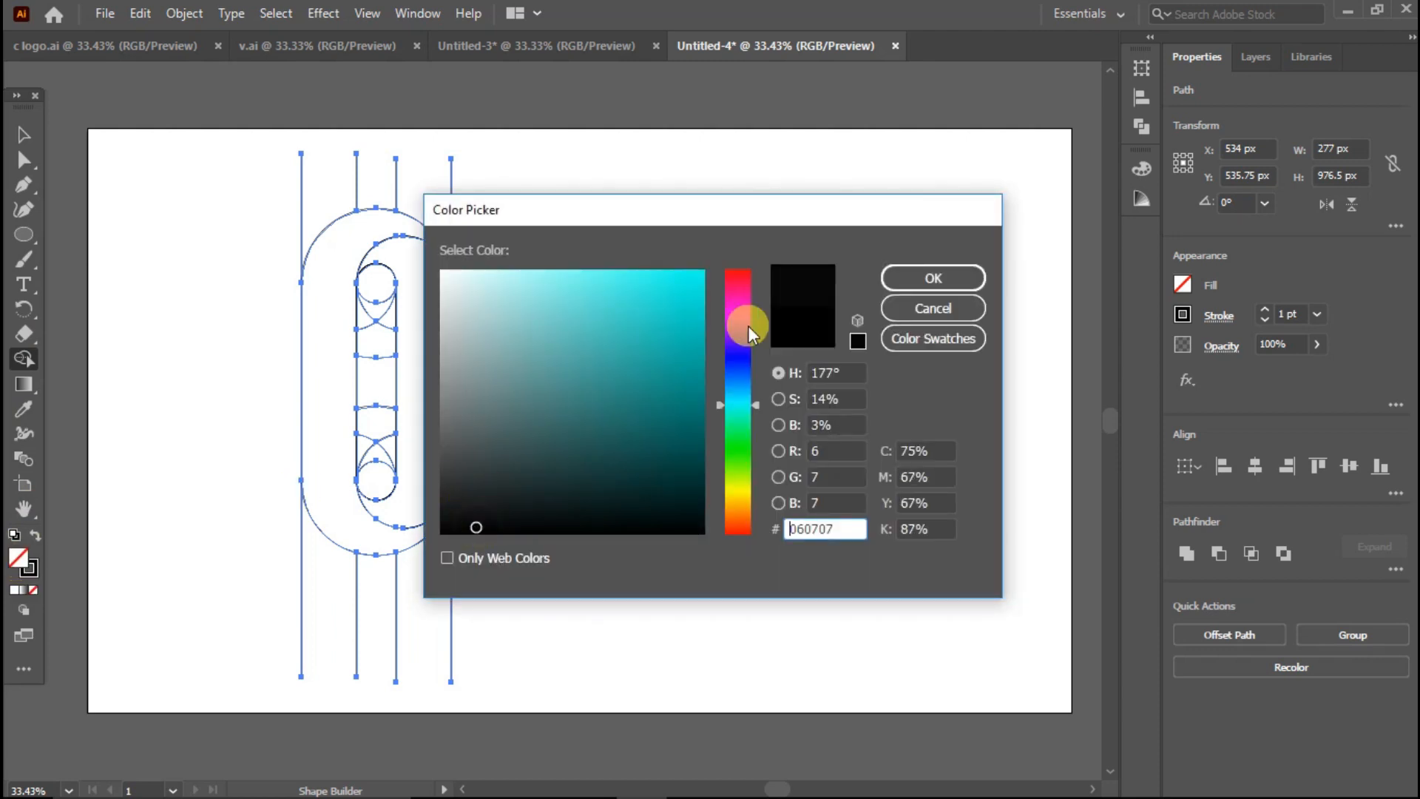
click(891, 274)
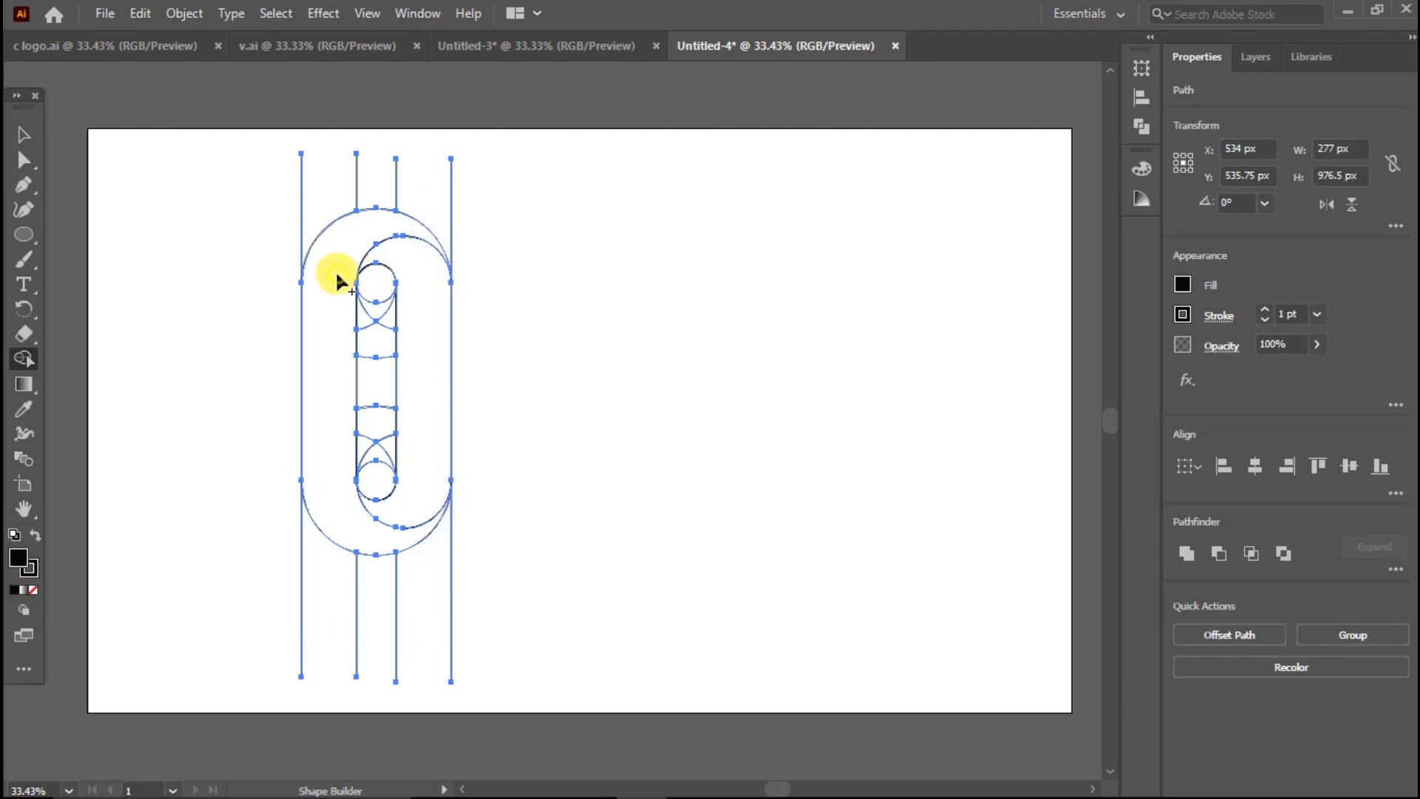
click(320, 304)
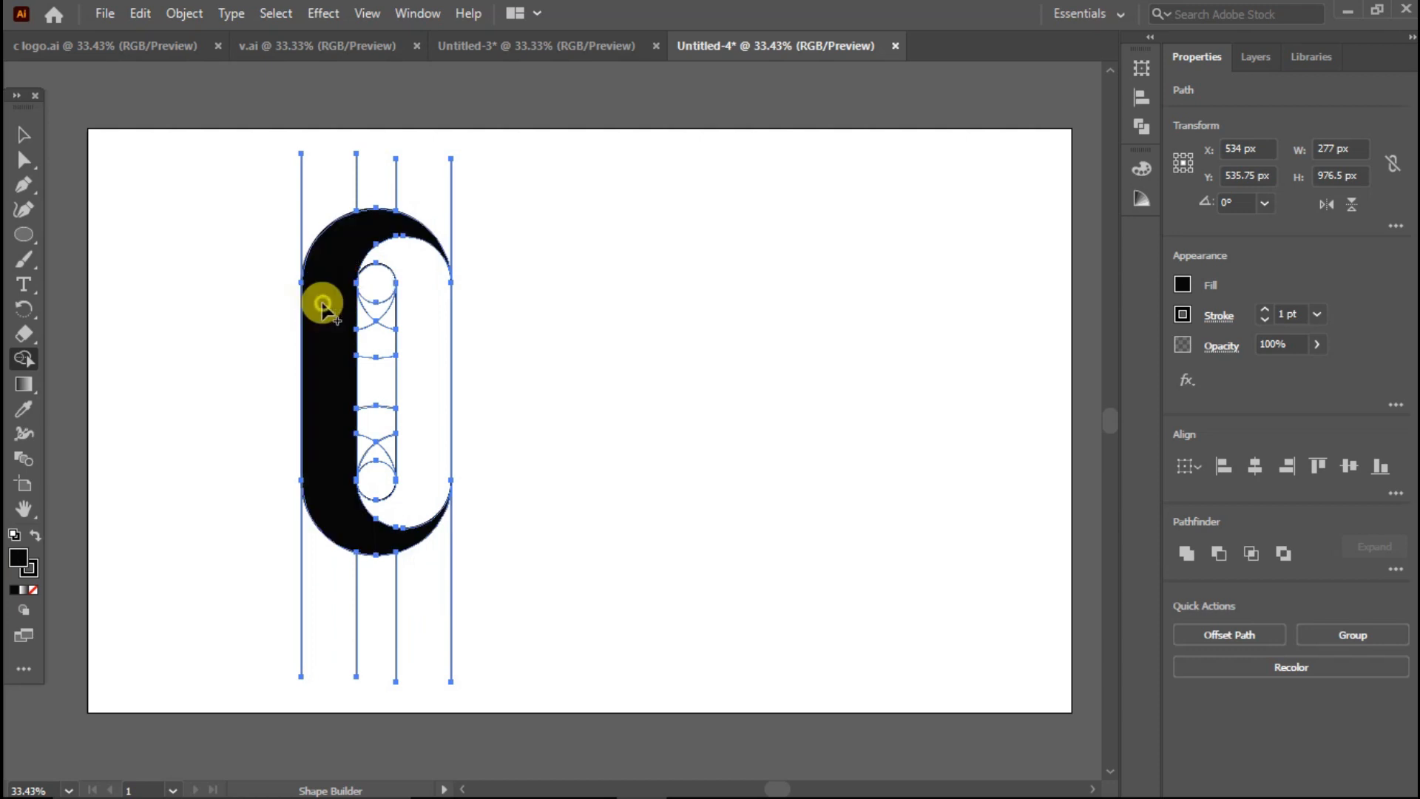
Step: Pick a mid-grey fill colour, apply it to the right reversed C shape, and deselect the artwork
double_click(20, 559)
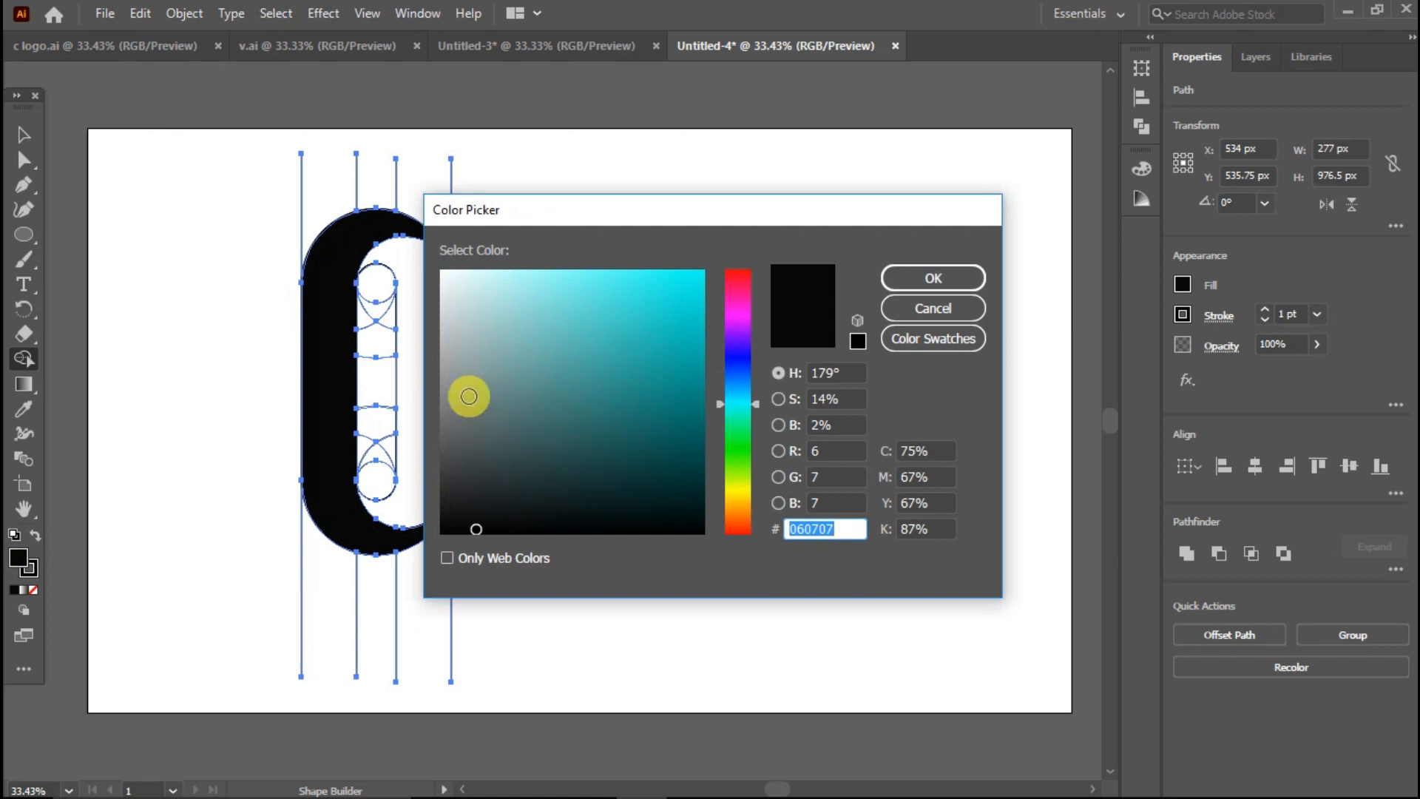
click(453, 379)
click(933, 278)
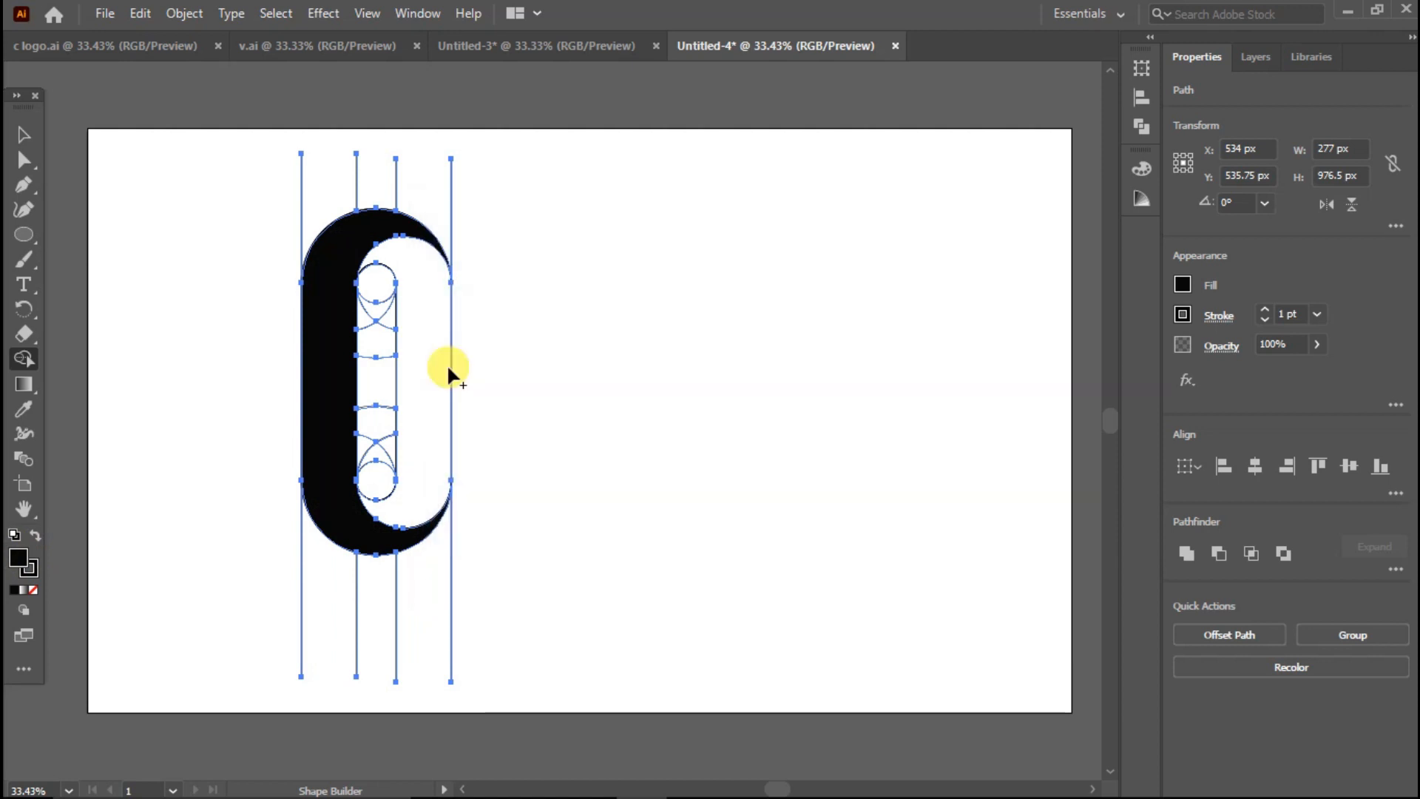
click(432, 366)
click(430, 363)
click(37, 141)
click(175, 187)
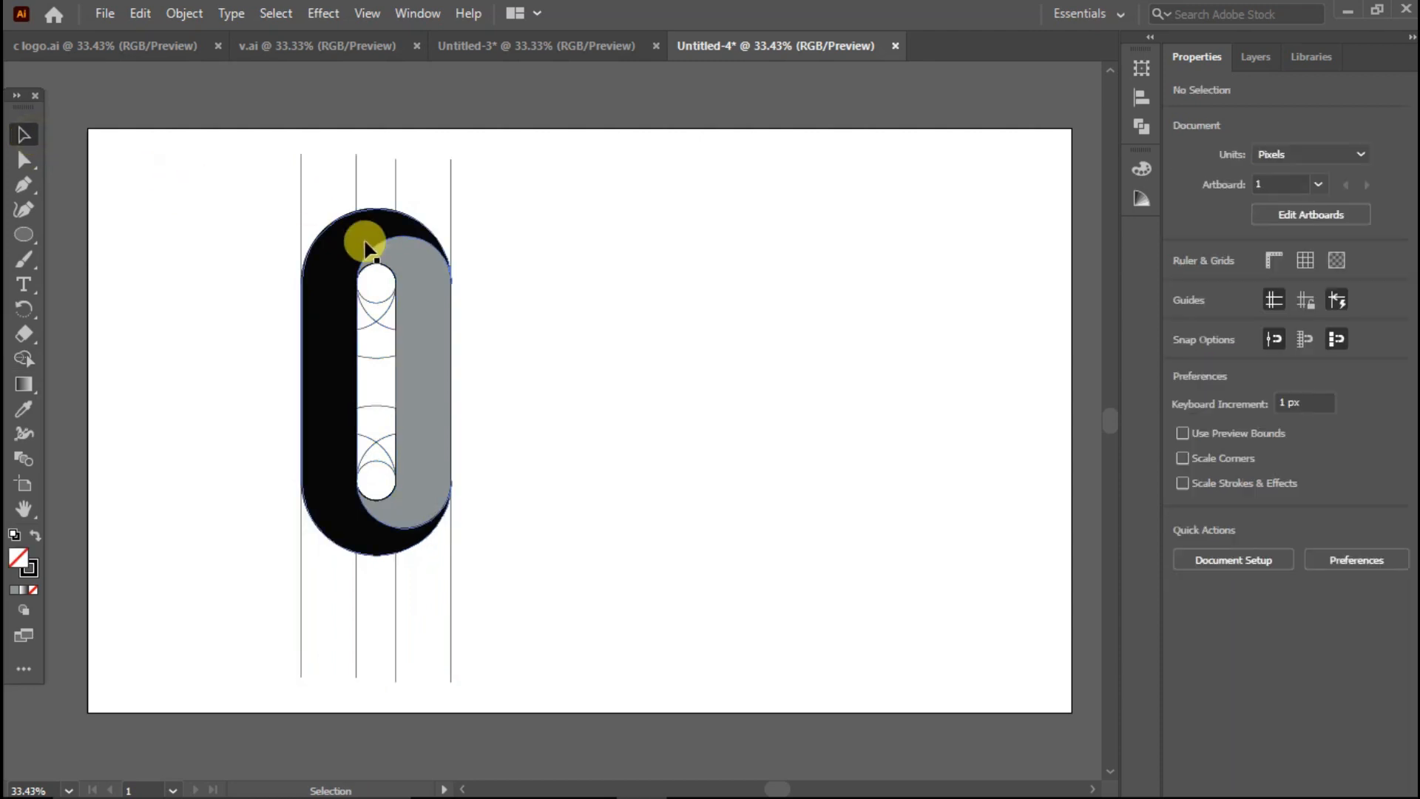
Step: Select all the artwork and reduce the stroke weight to none on every shape and construction line
drag(266, 195, 627, 641)
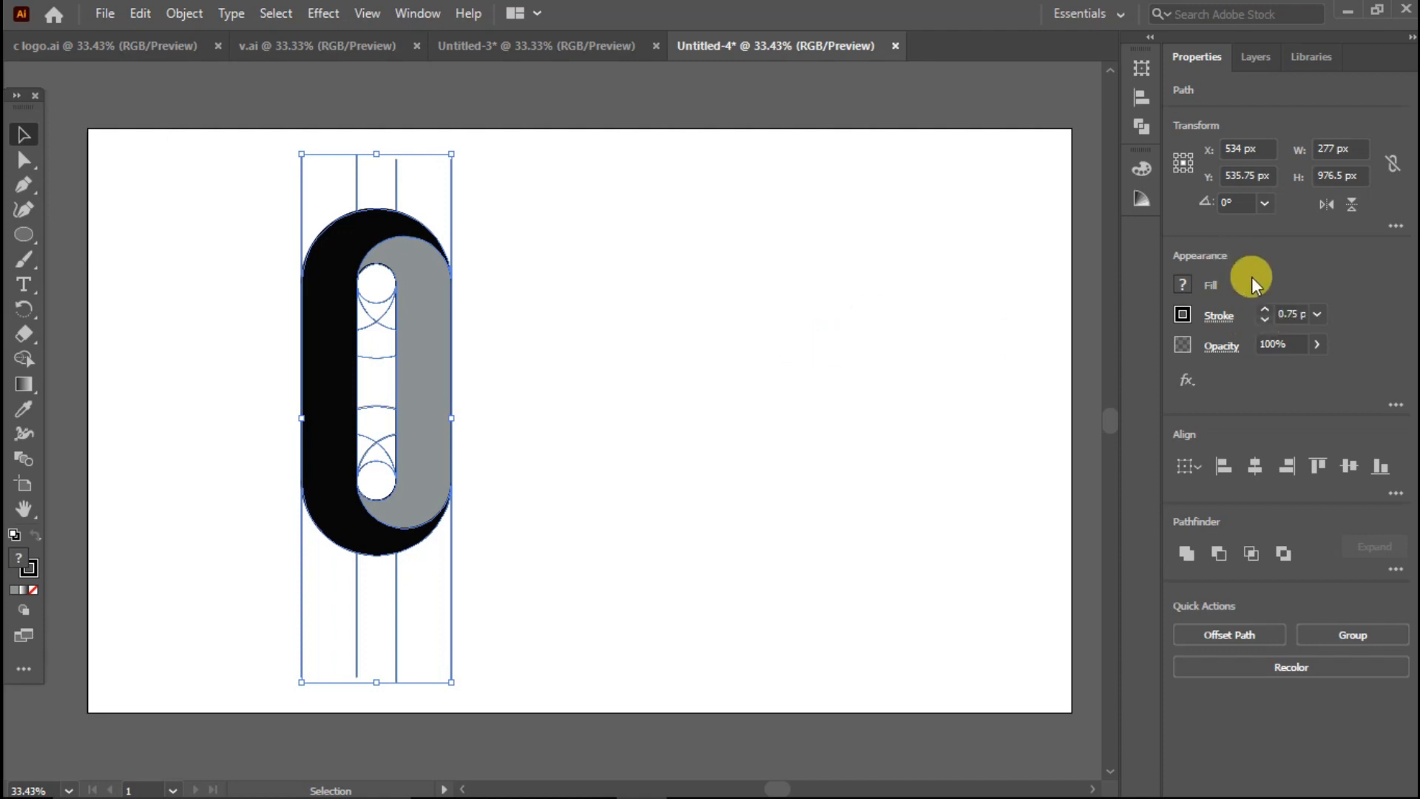
click(1269, 319)
click(1269, 318)
click(757, 320)
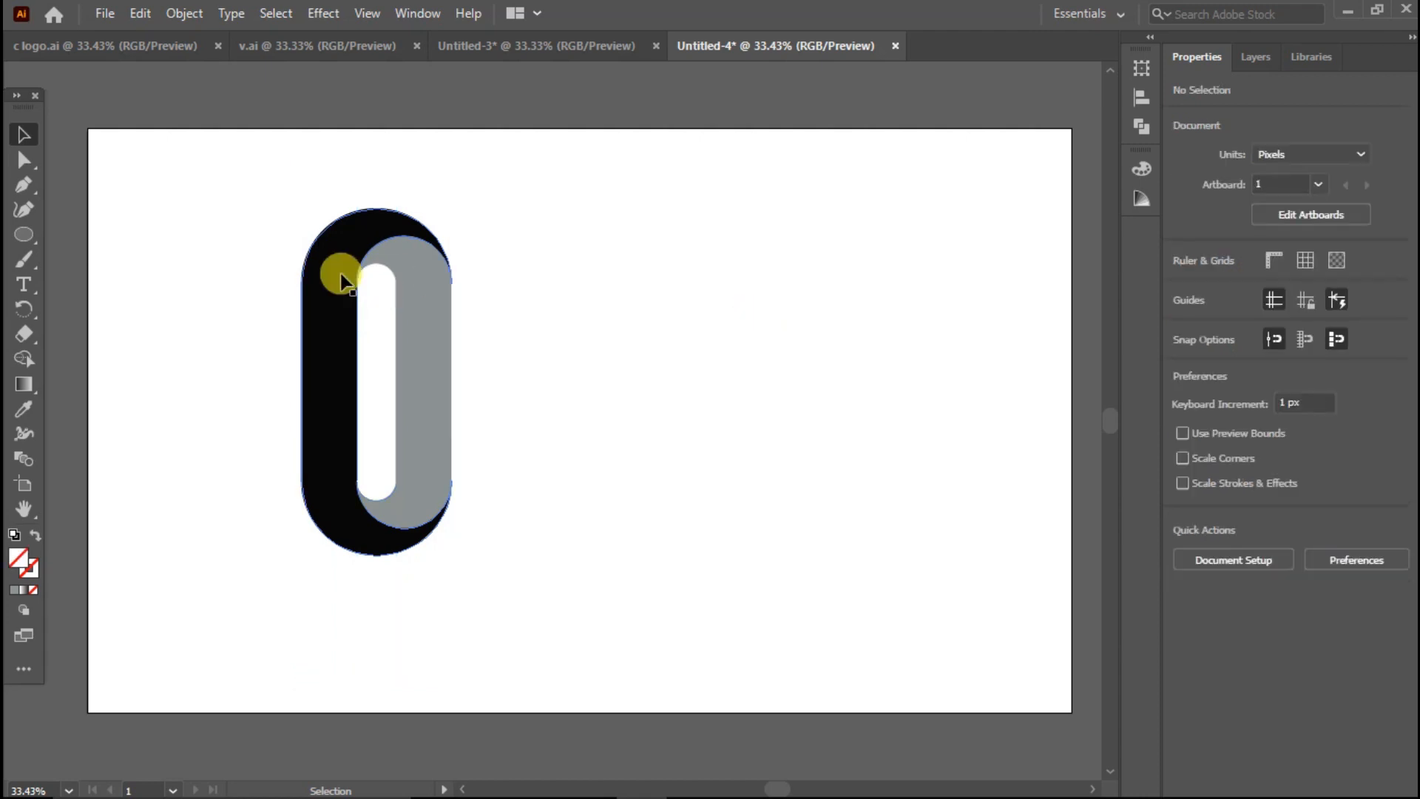
Step: Move the black and grey C shapes together to the artboard's right side and delete the leftover construction lines and circles
click(399, 277)
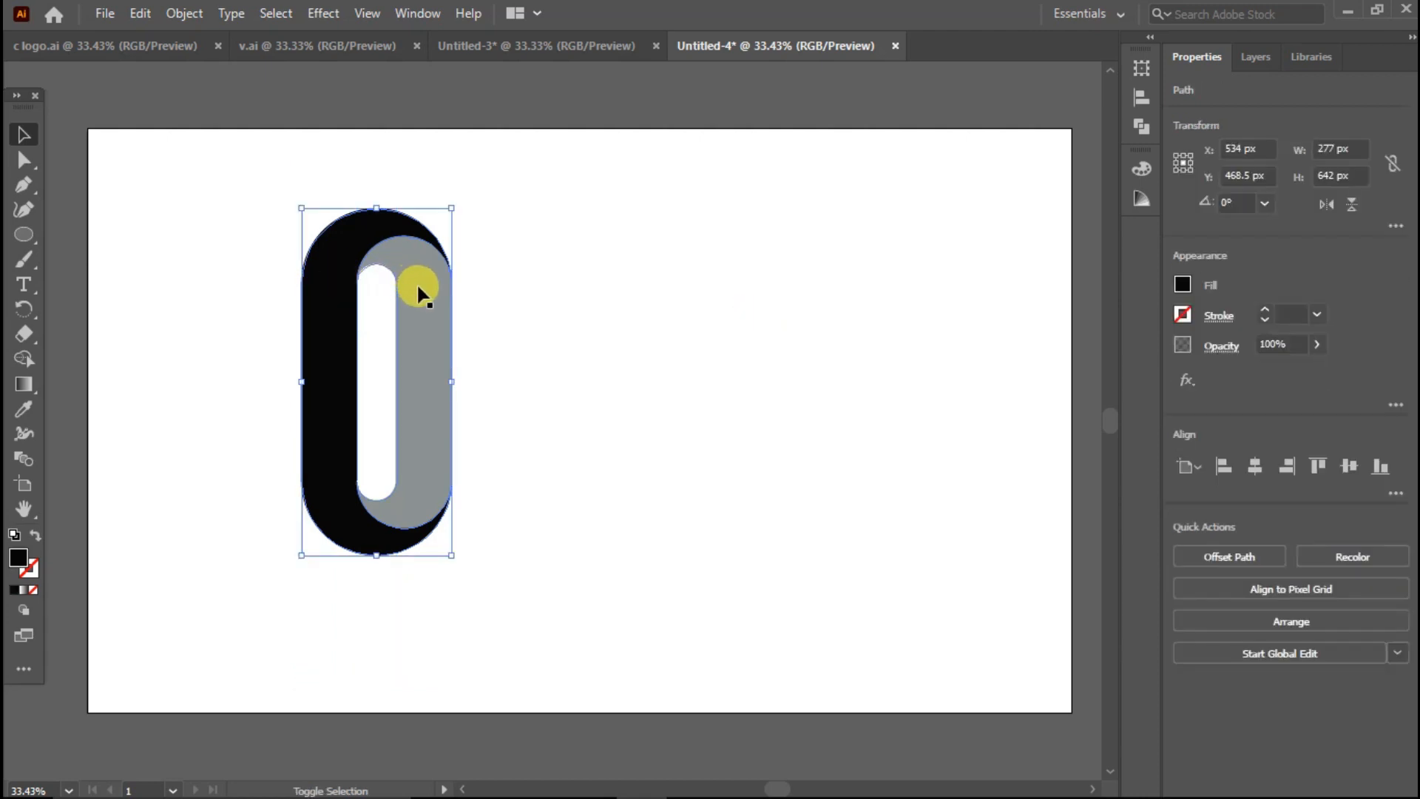
shift+click(416, 288)
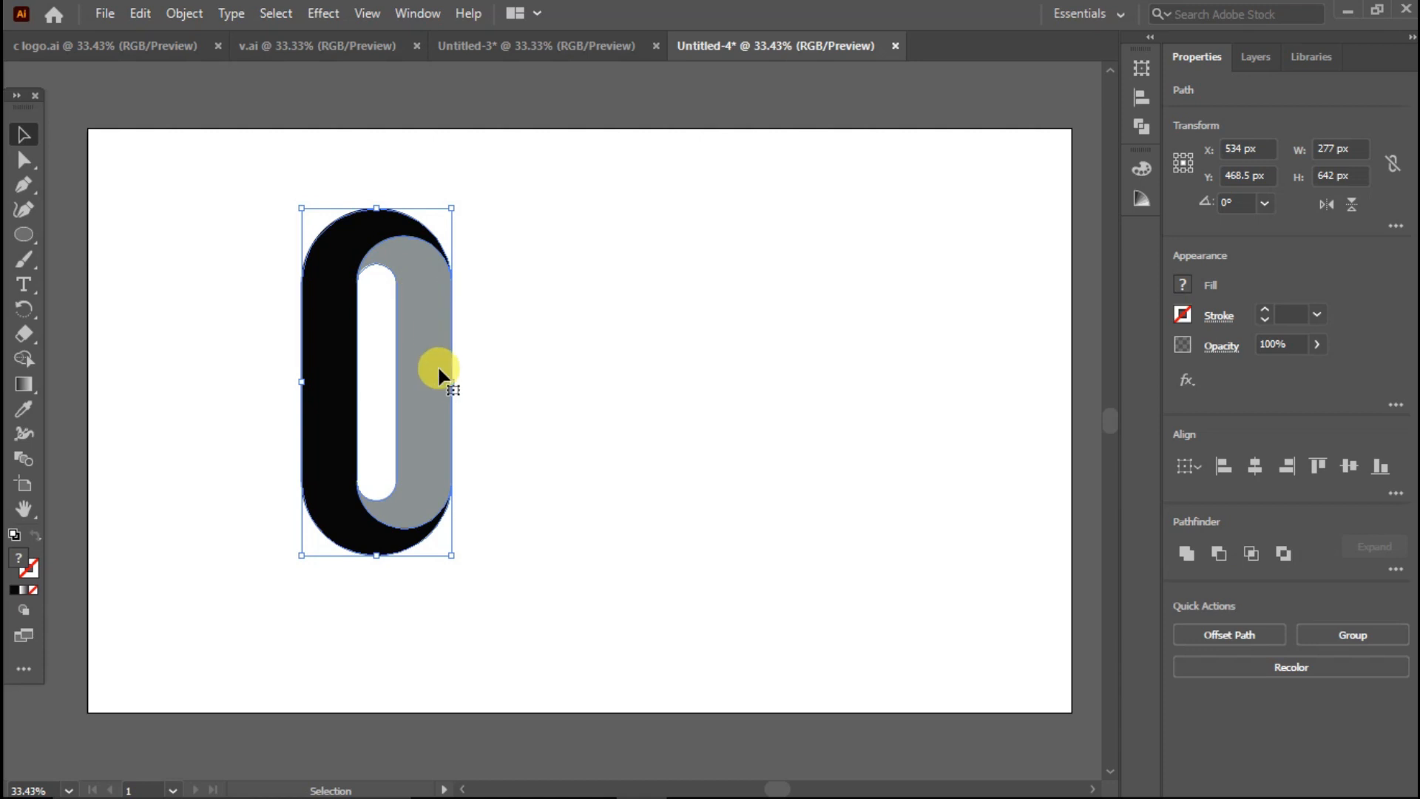
drag(427, 361, 919, 384)
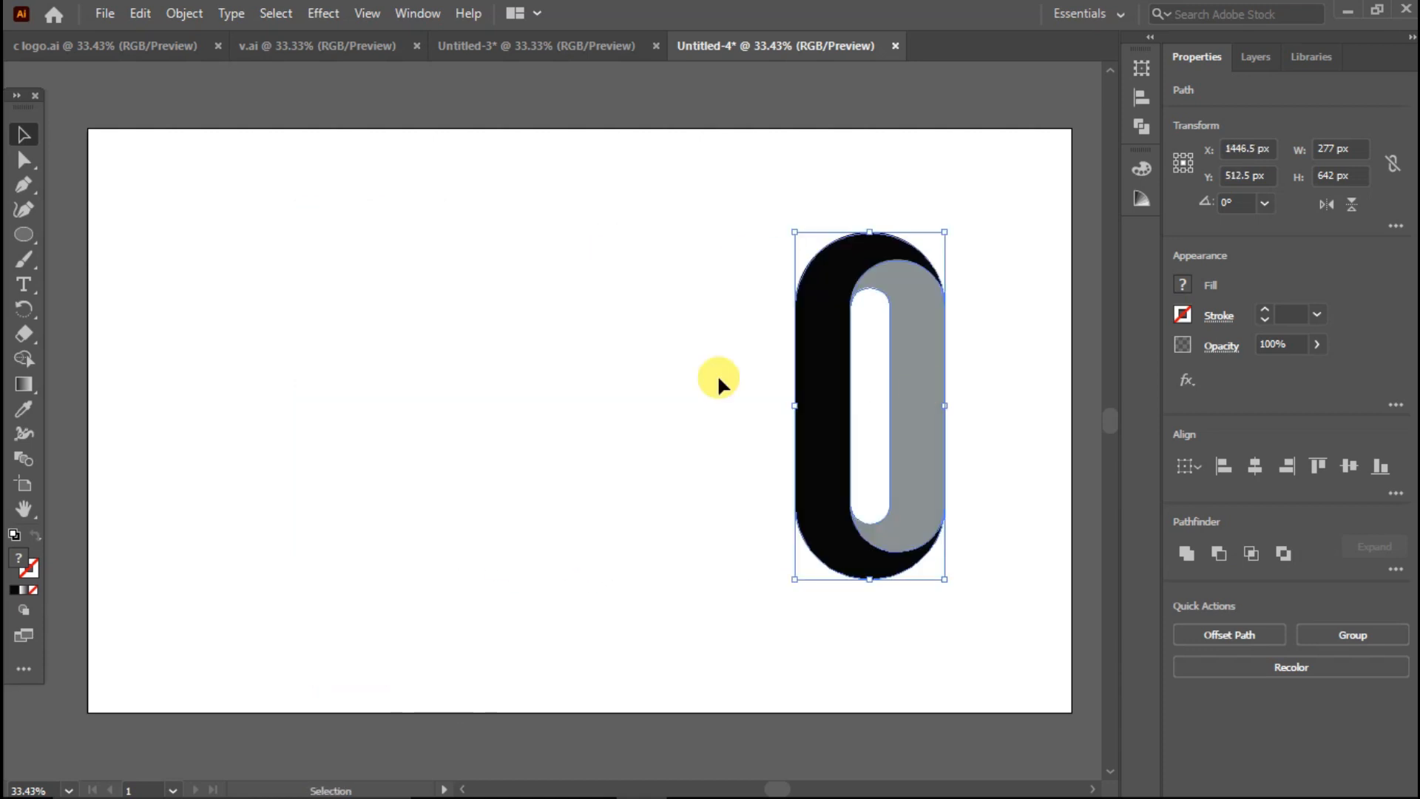
click(620, 364)
drag(167, 177, 700, 627)
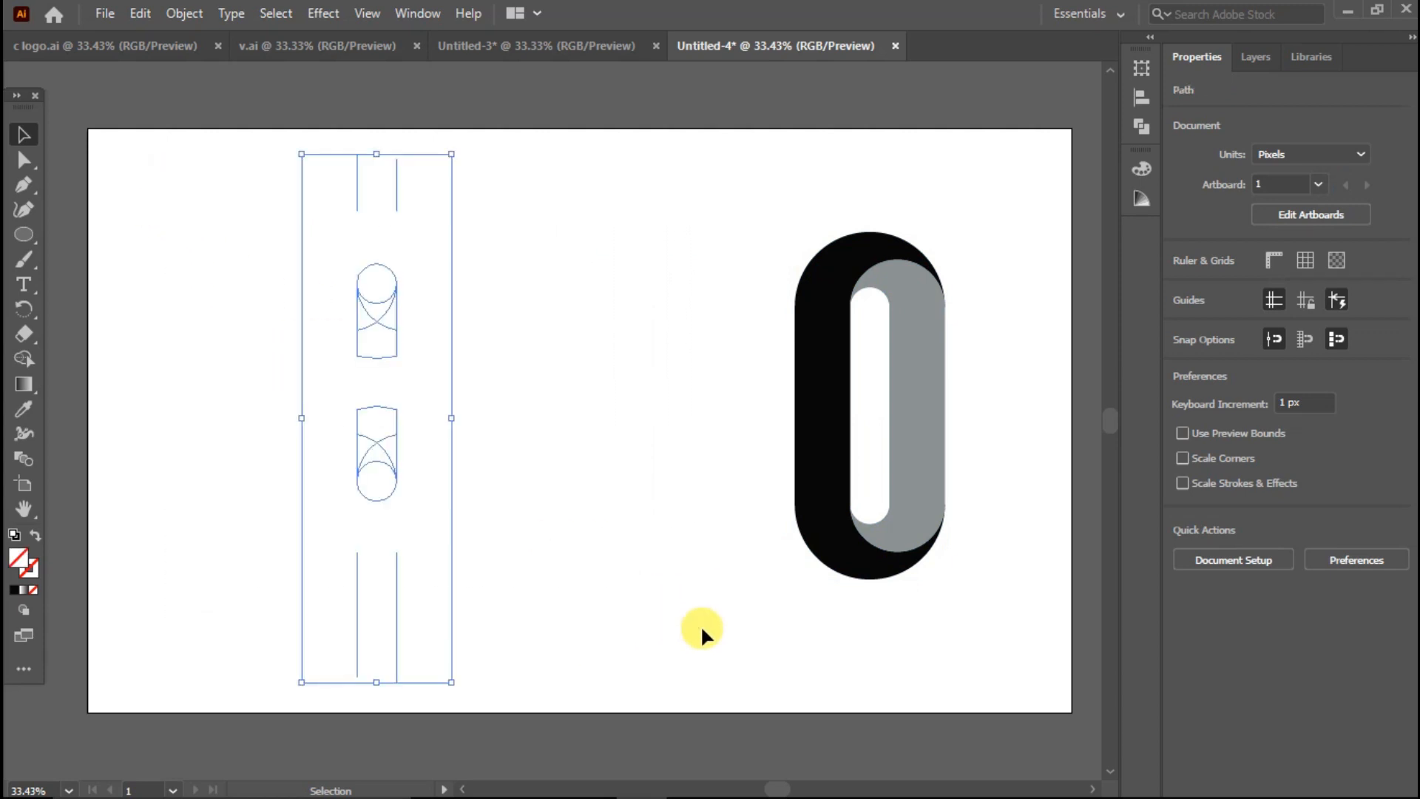
click(699, 624)
Step: Move the two-tone shape to X 661.5 px, Y 489.5 px and place a duplicate level with it at X 1015.5 px
drag(727, 244, 982, 498)
drag(921, 459, 503, 448)
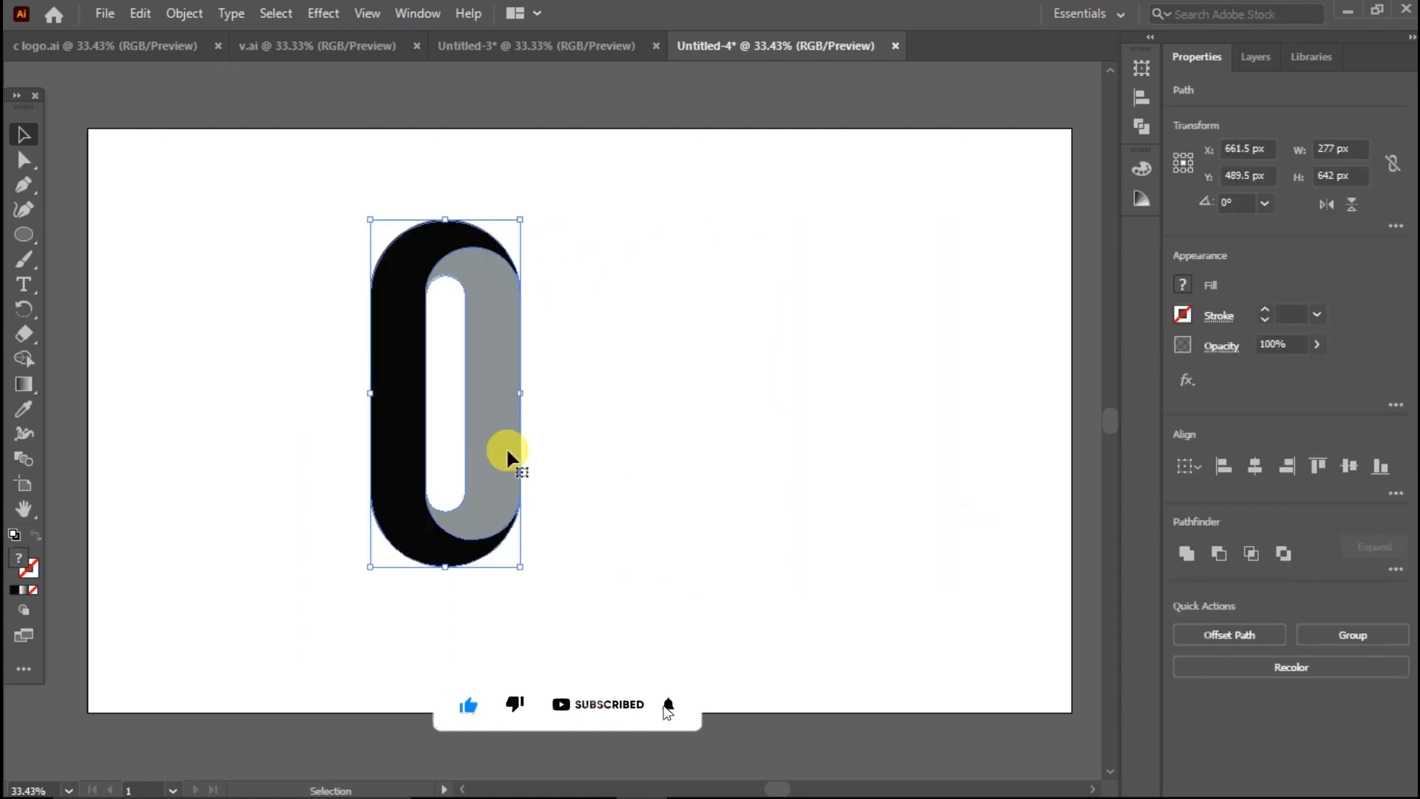
click(654, 444)
drag(297, 271, 578, 474)
drag(498, 423, 692, 431)
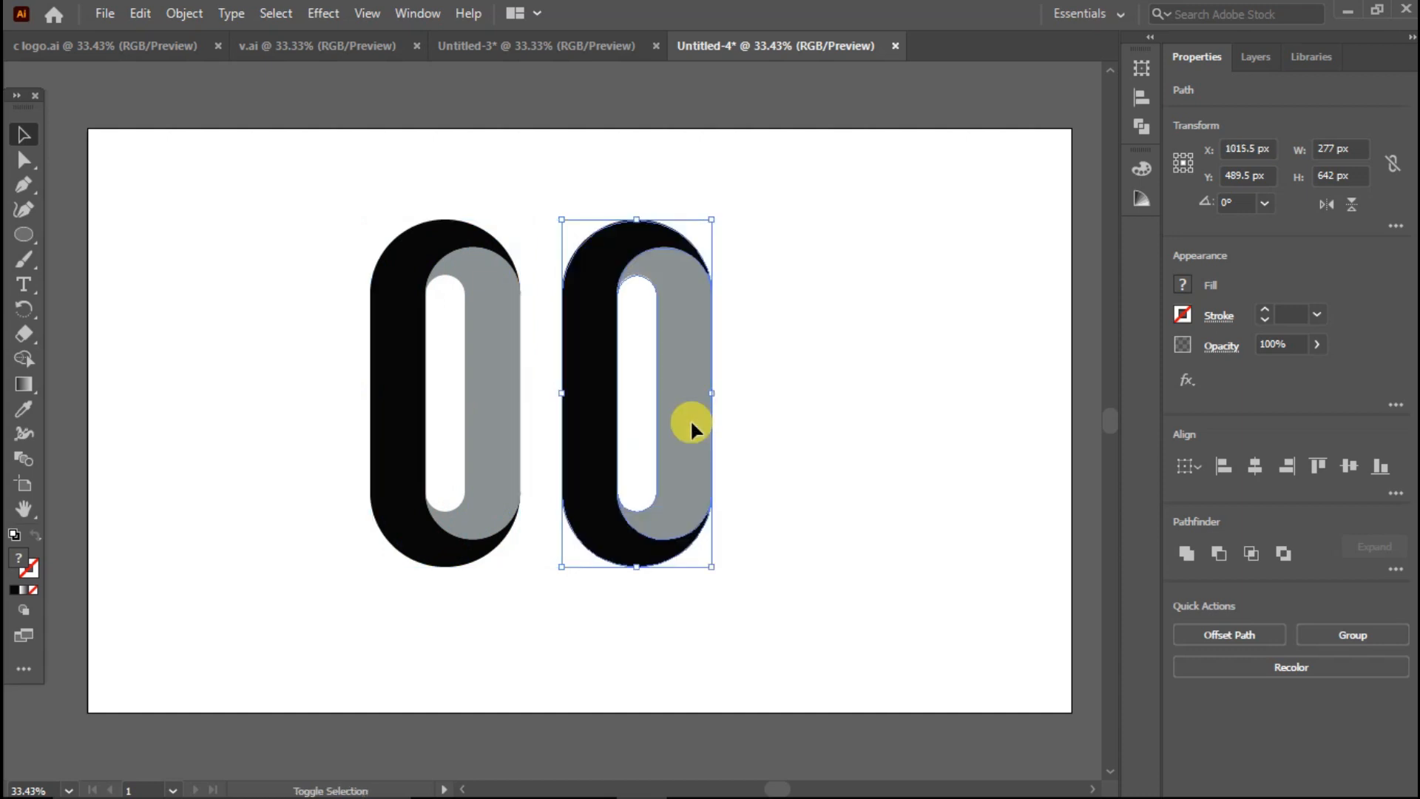
click(790, 435)
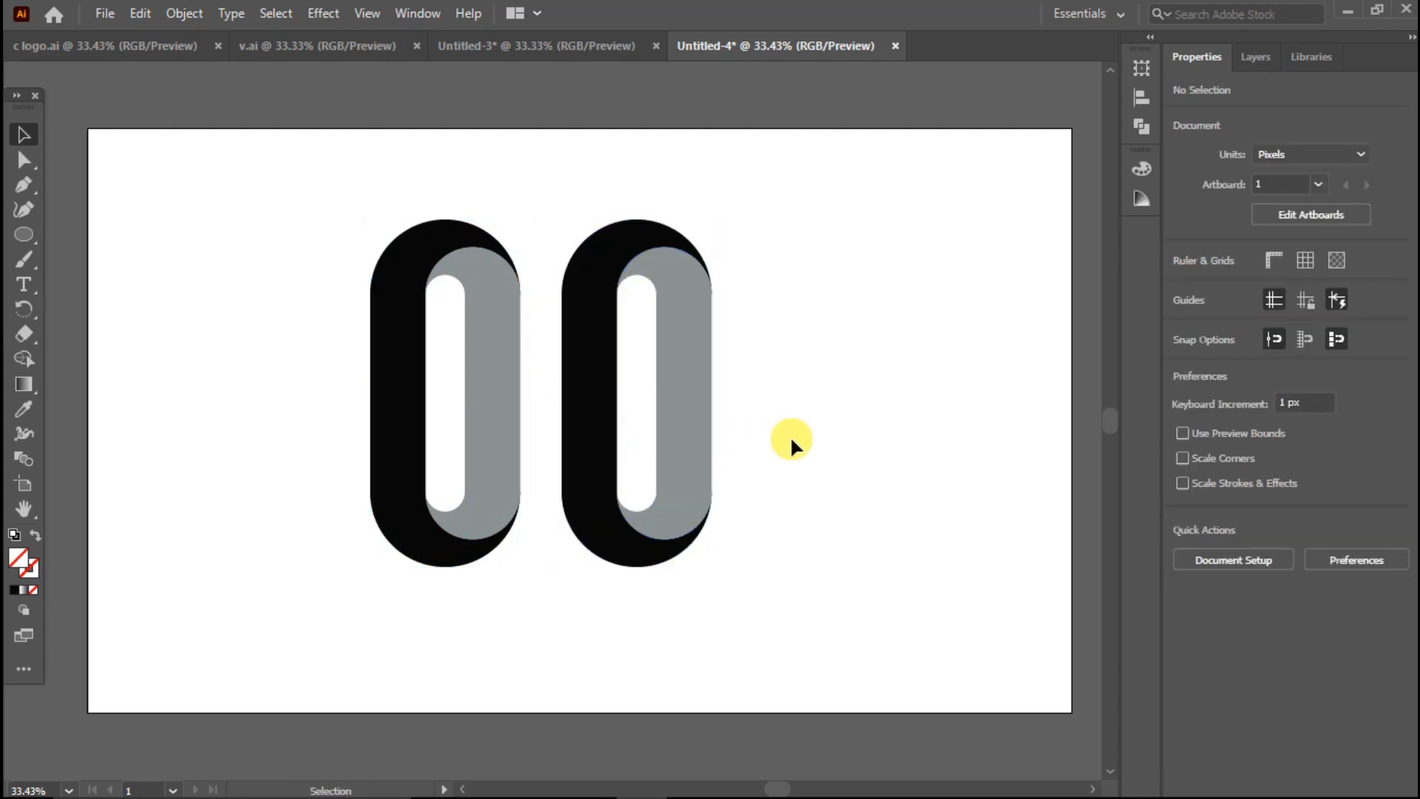
Step: Draw a 354 by 93 px rectangle as a crossbar between the black stems' inner edges and fill it with 020202
drag(20, 240, 74, 236)
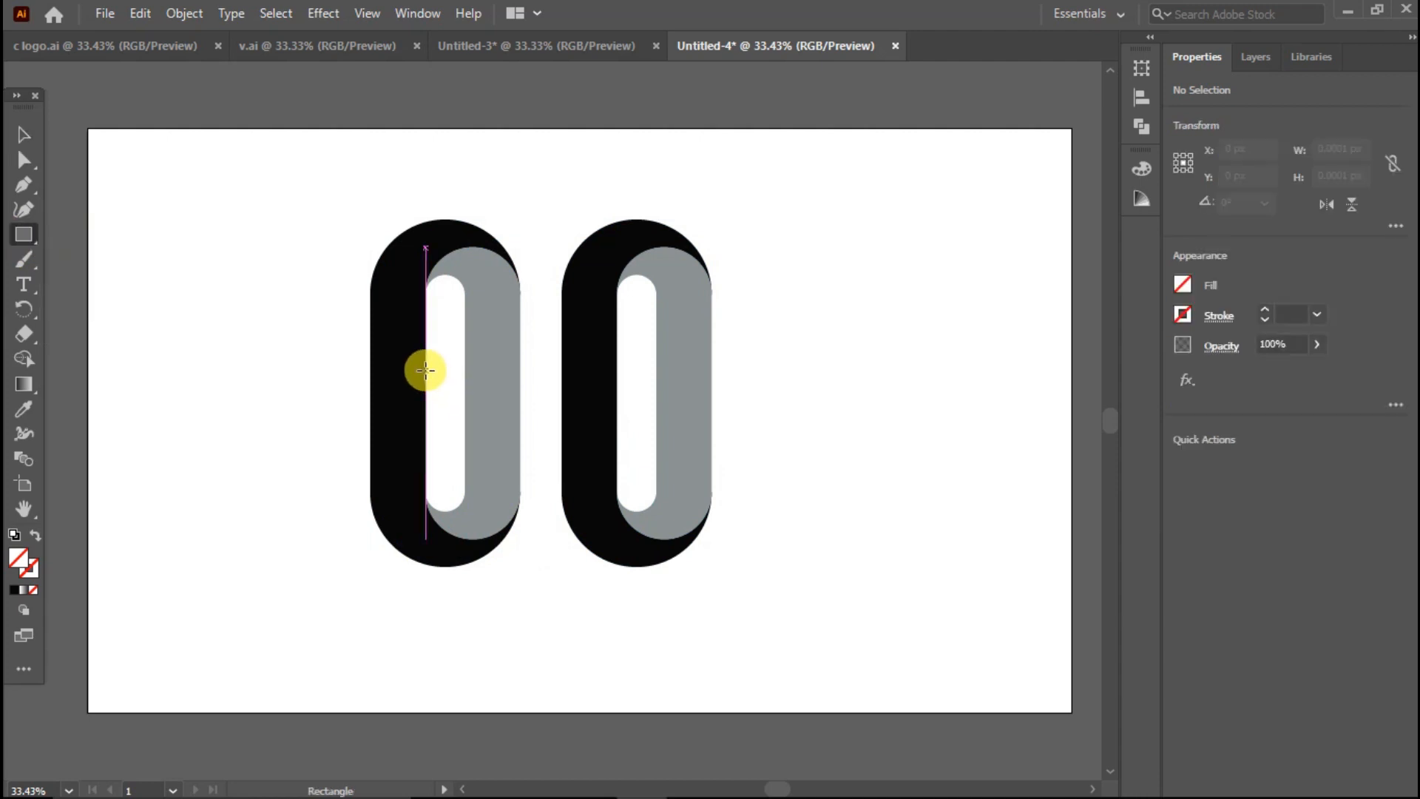
drag(426, 370, 616, 419)
click(23, 135)
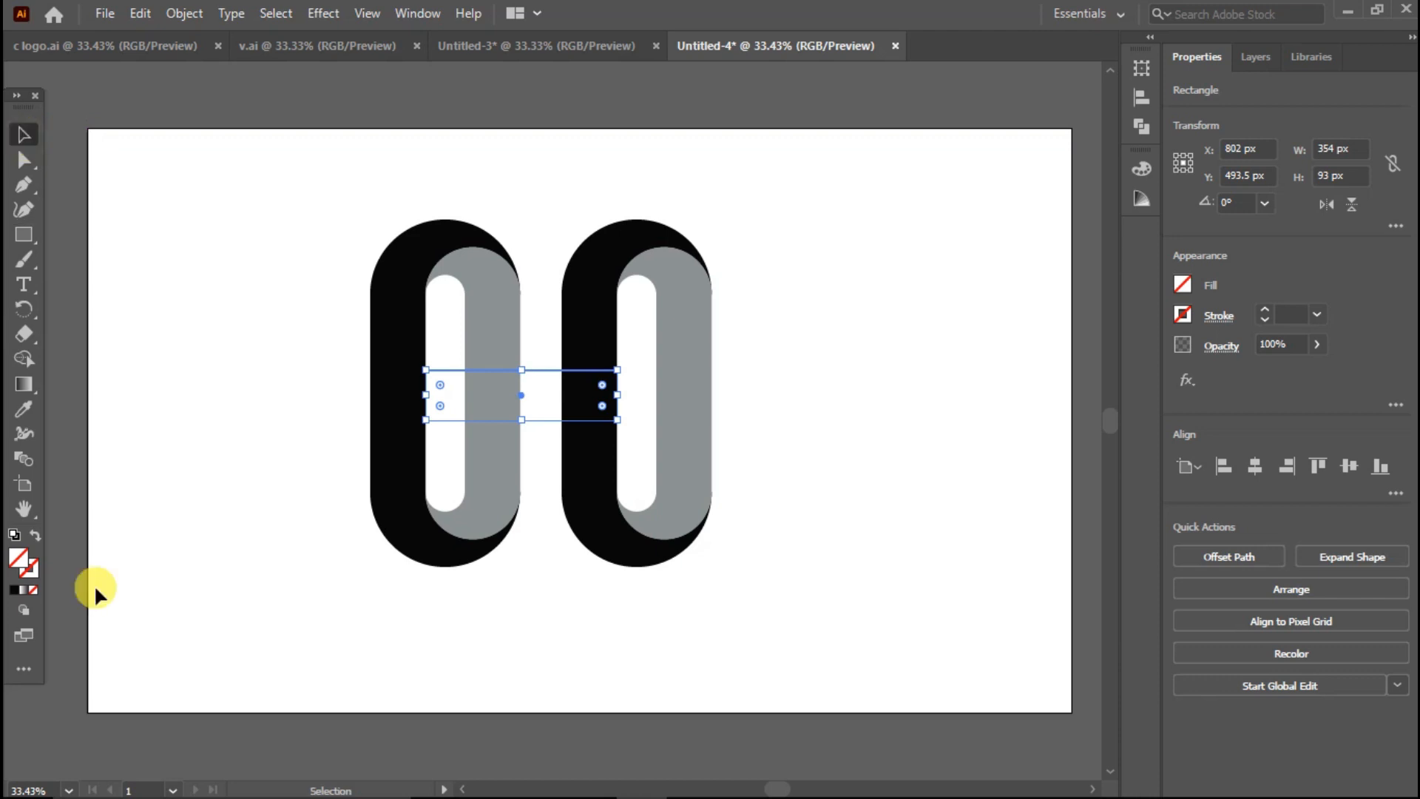
double_click(20, 562)
click(453, 530)
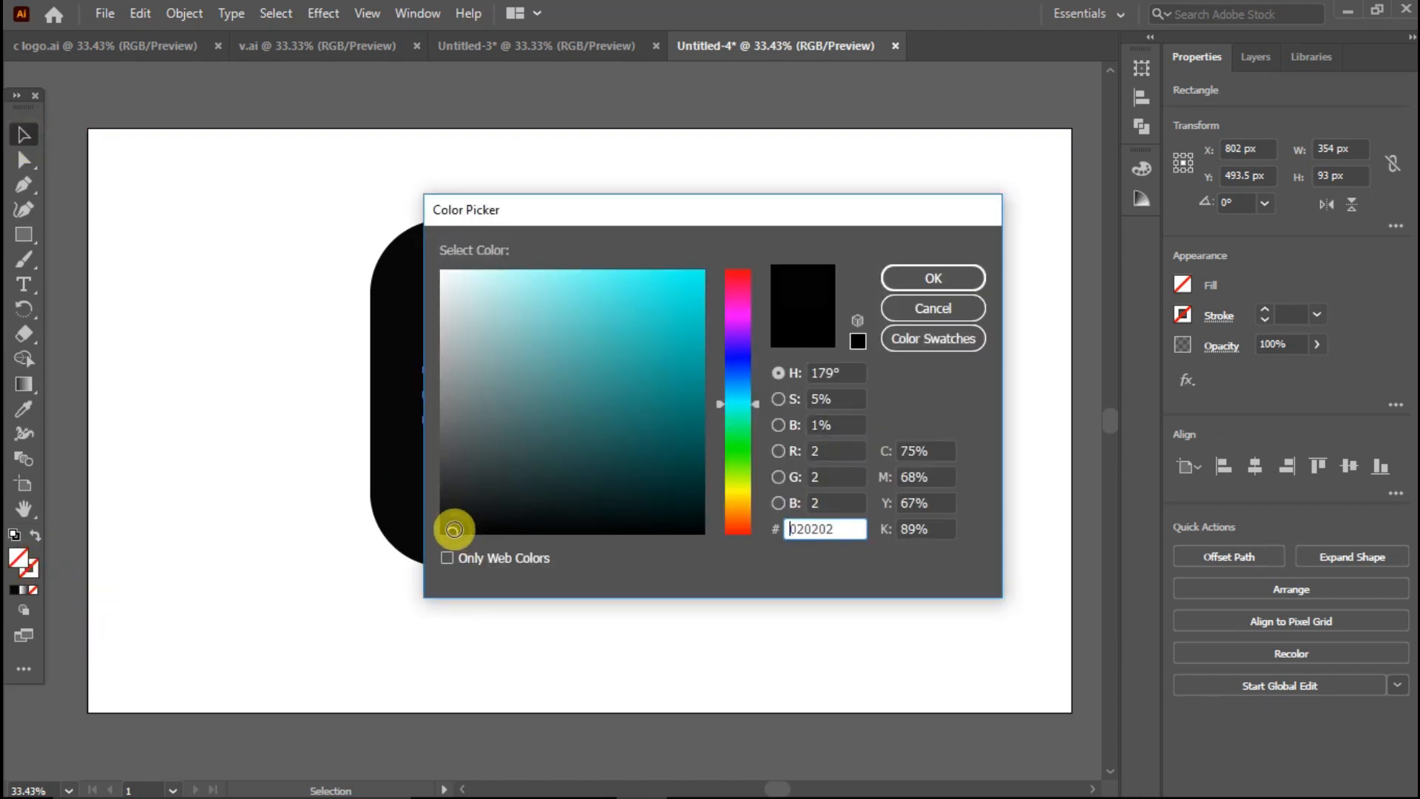
click(956, 271)
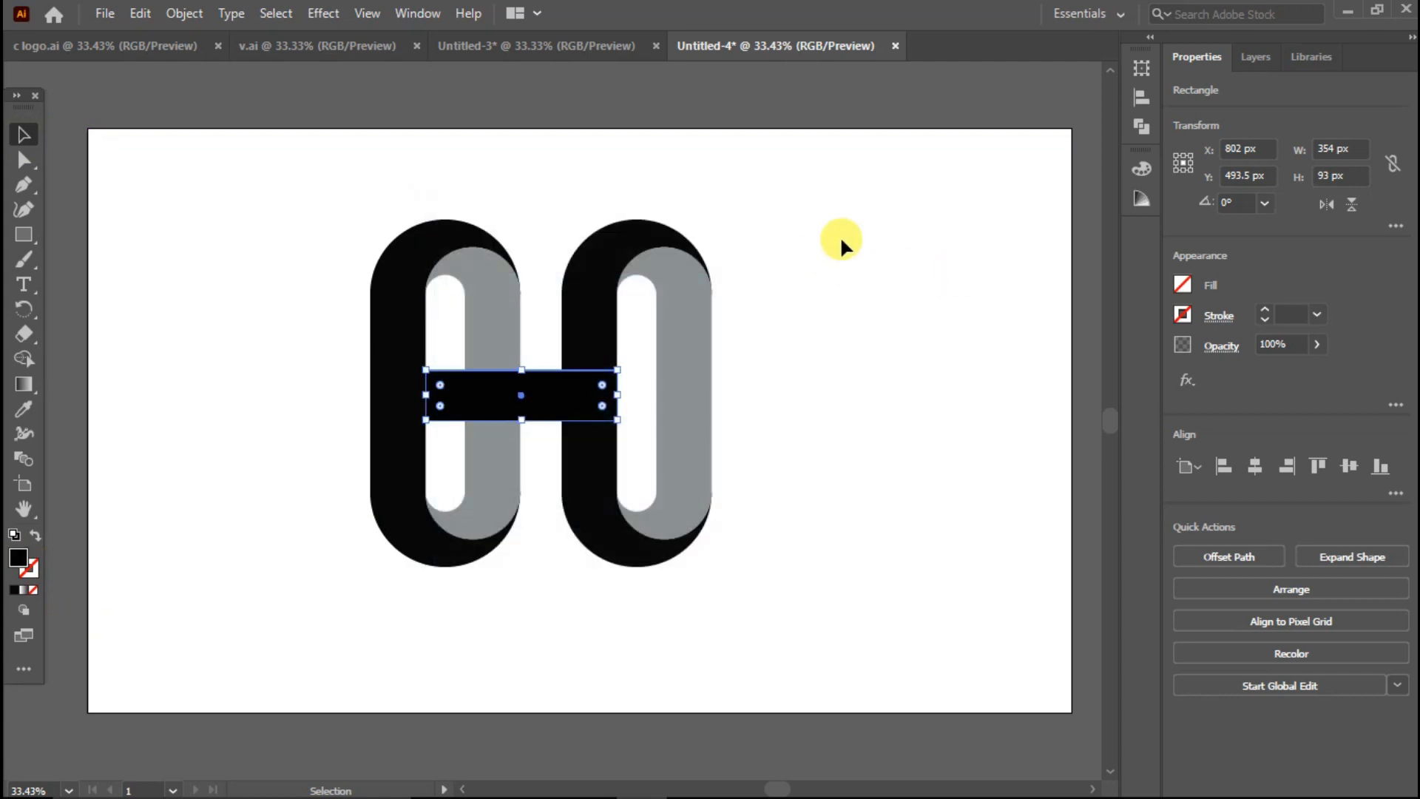
click(841, 240)
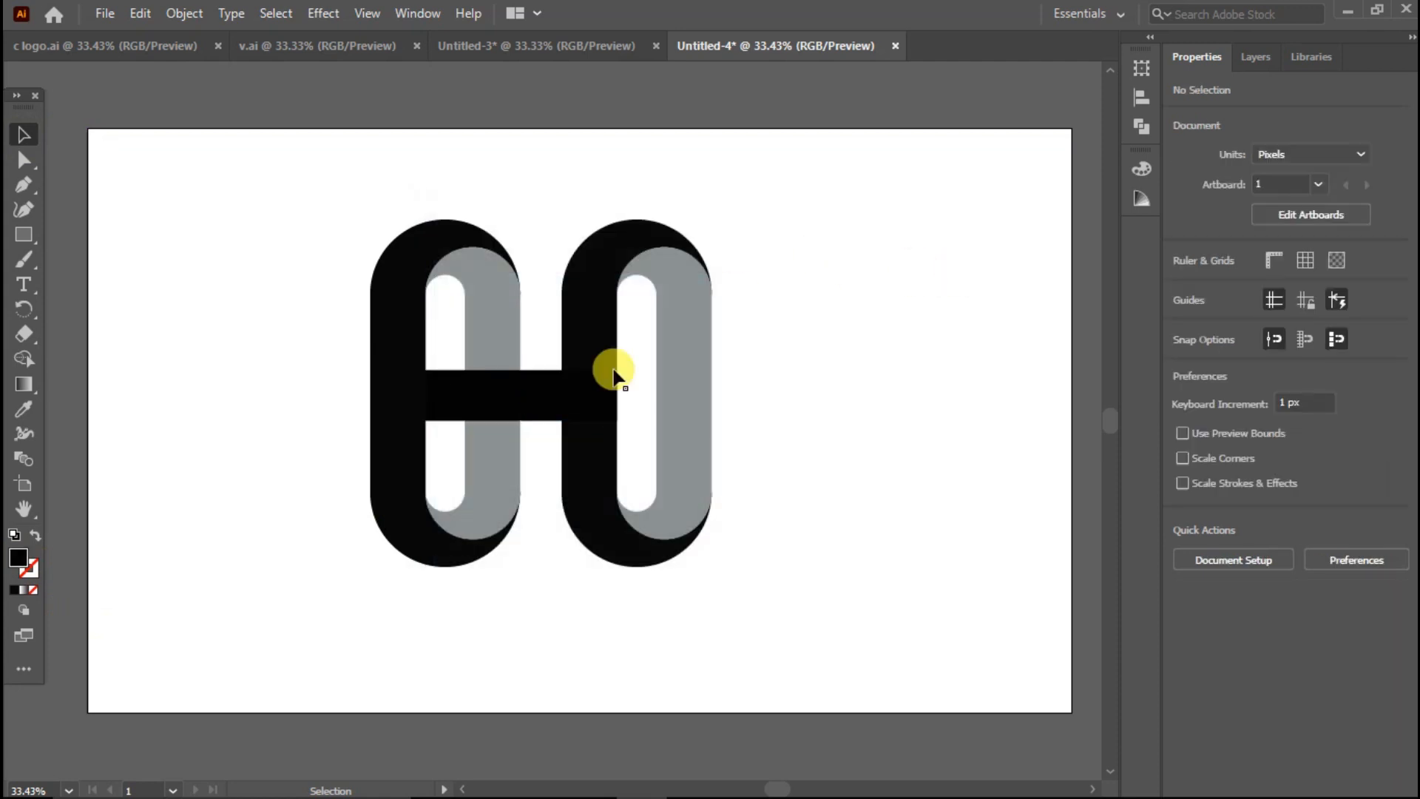
Step: Stretch the black crossbar's left end slightly into the left black stem, making the bar 362 px wide
click(562, 398)
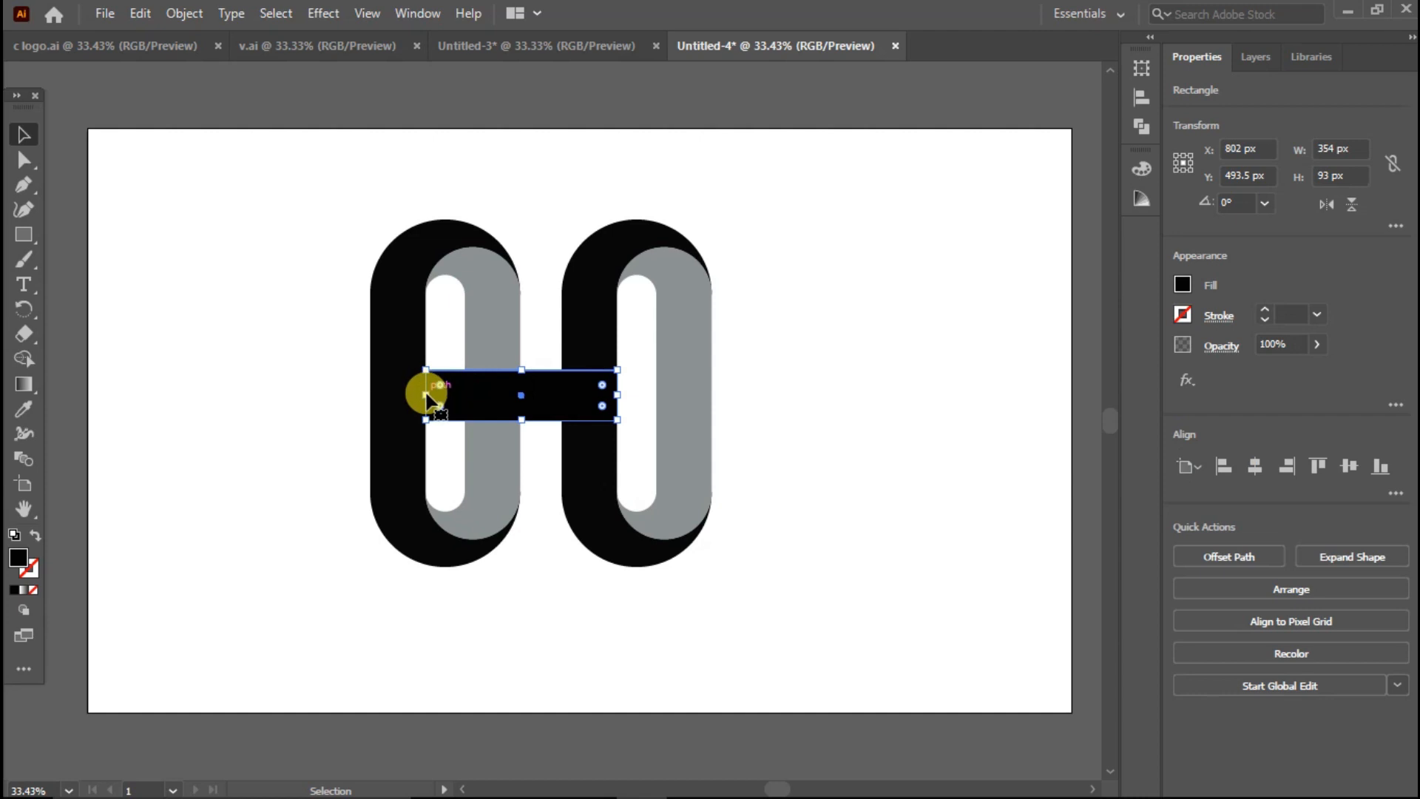
drag(427, 395, 421, 395)
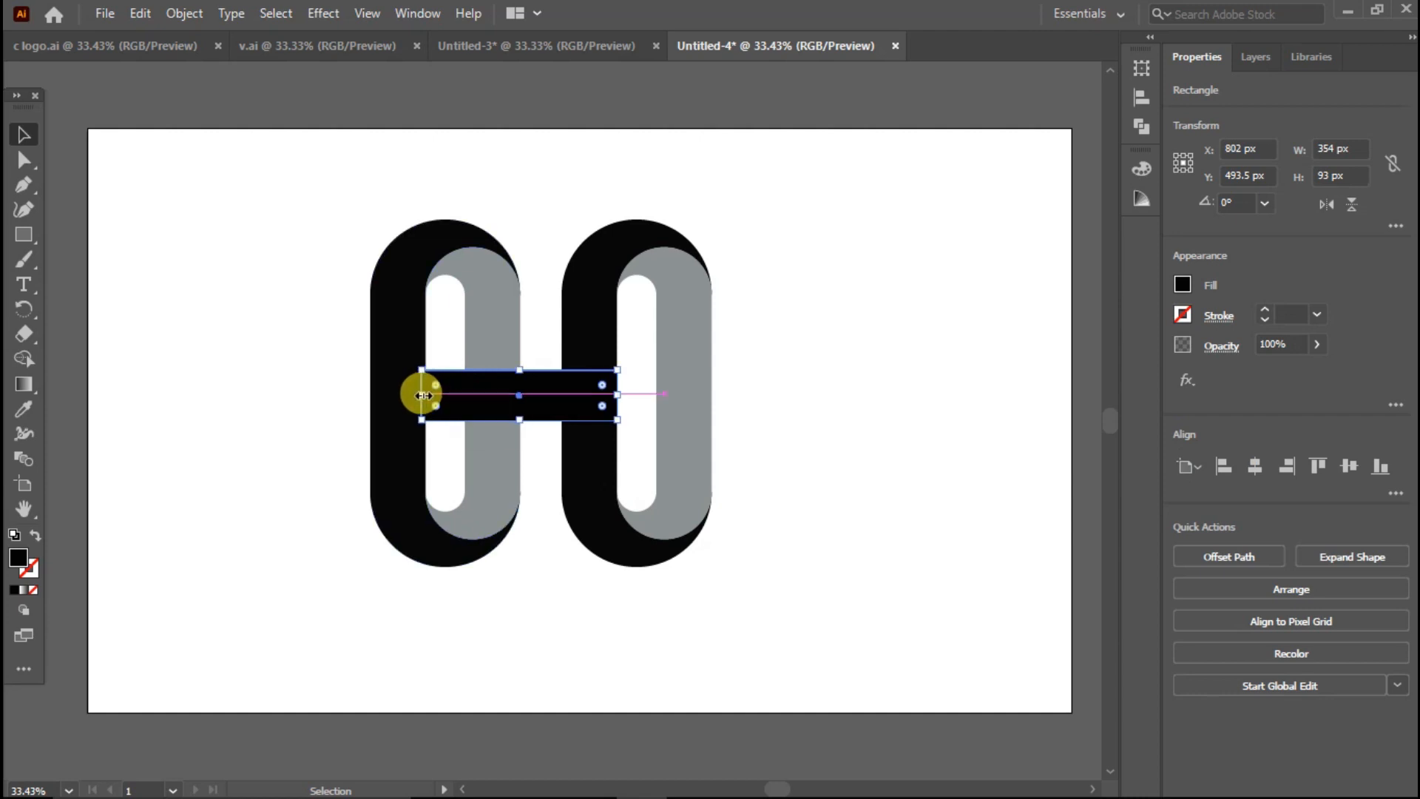
click(315, 377)
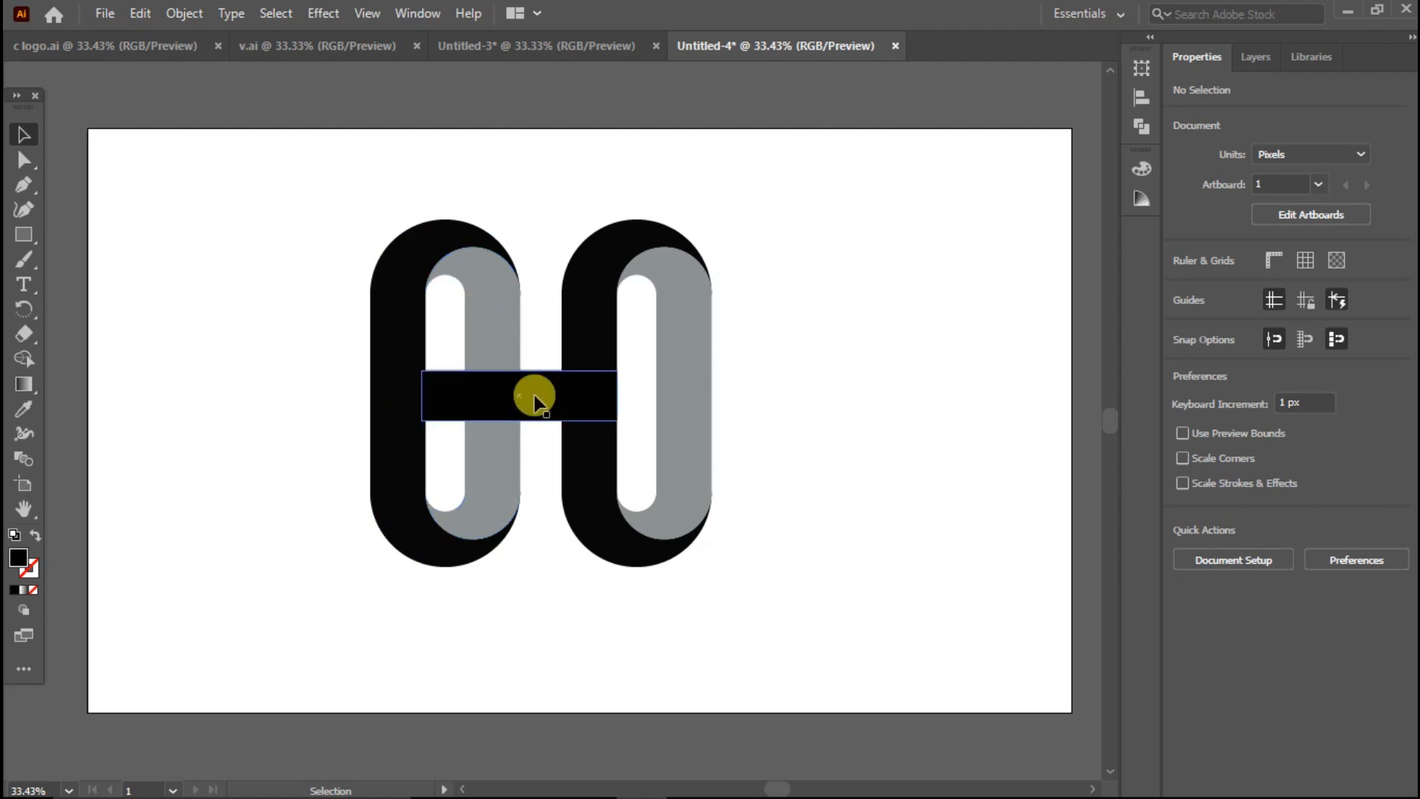
Step: Duplicate the black crossbar down and right to X 922 px, Y 556.5 px and sample the C shape's grey as its fill
drag(534, 399, 585, 437)
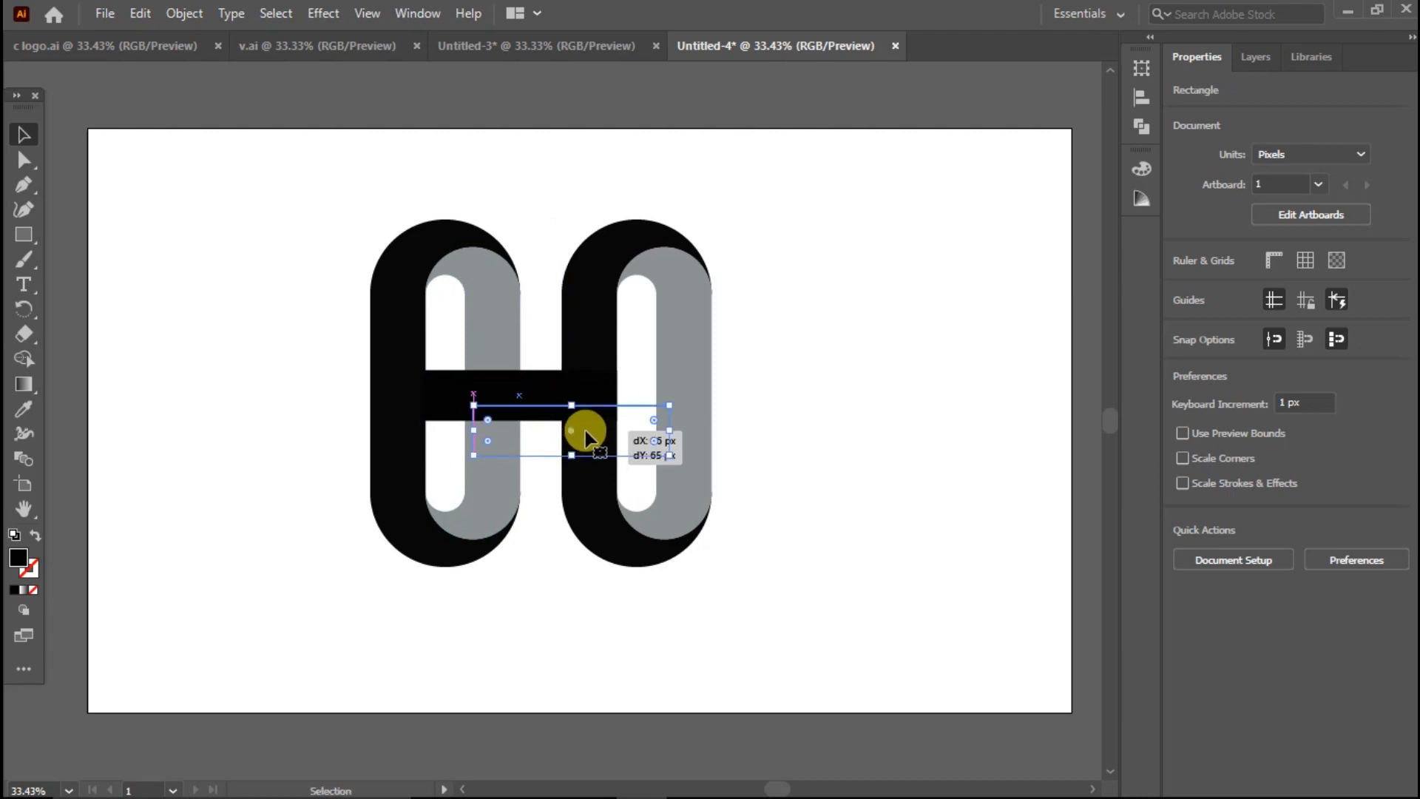
key(ctrl+z)
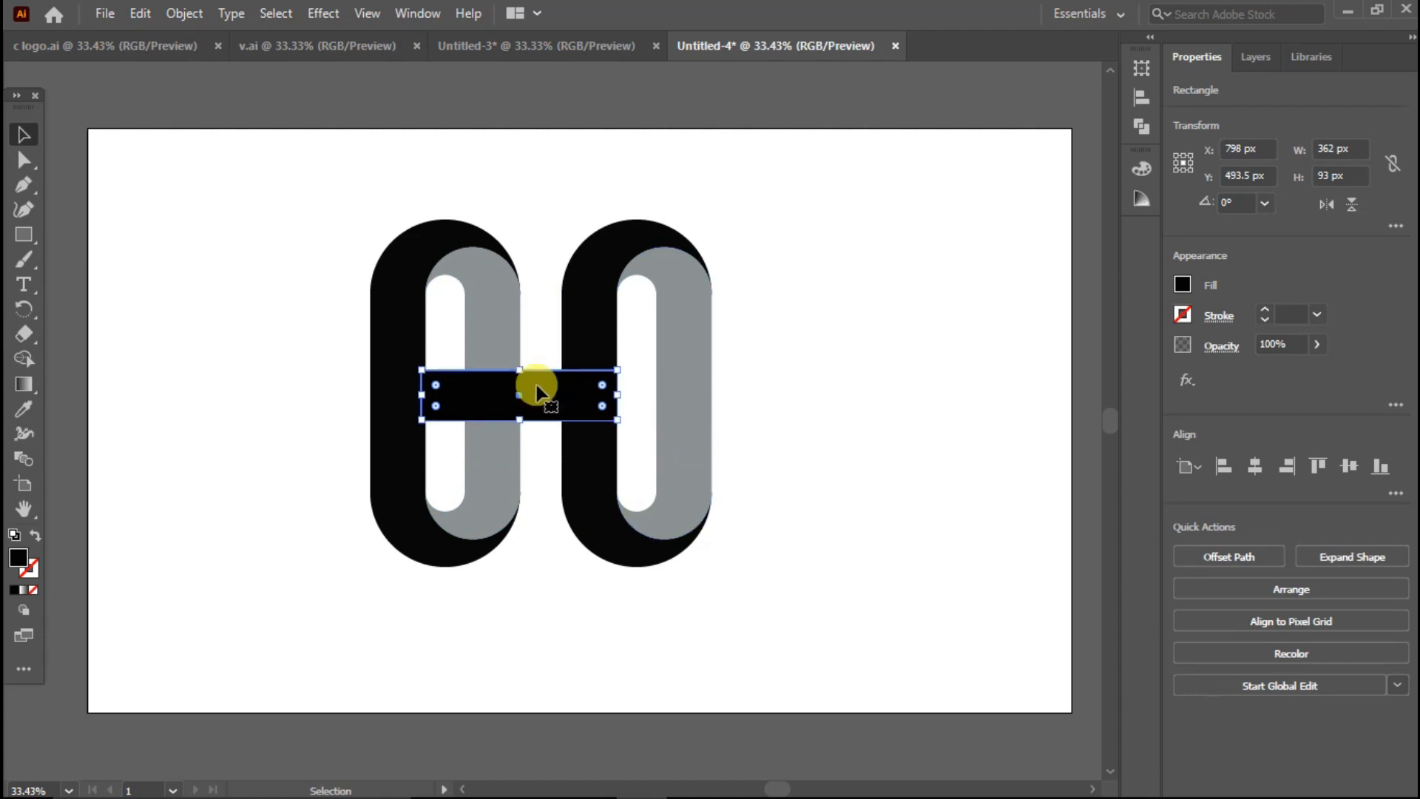
drag(537, 389, 603, 419)
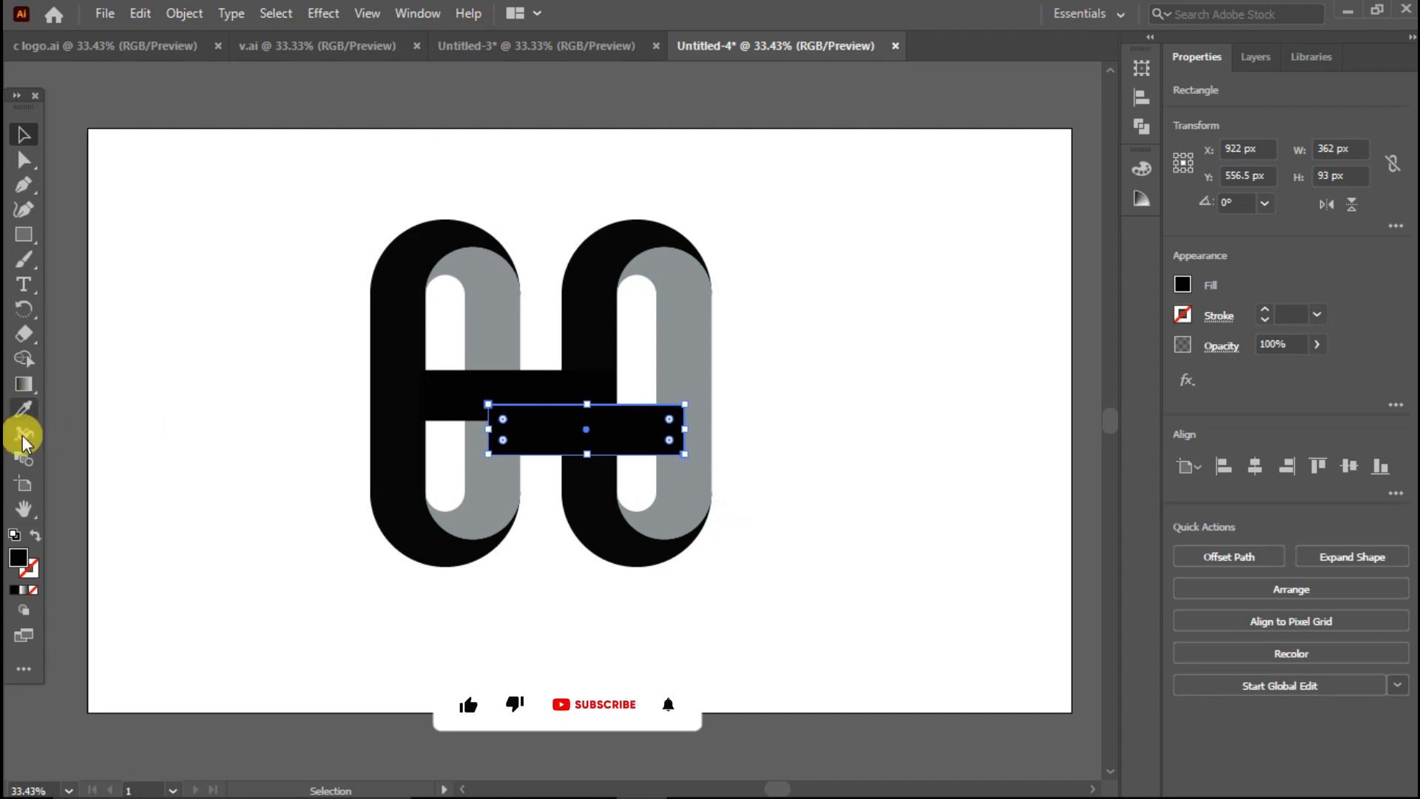
click(23, 410)
click(673, 335)
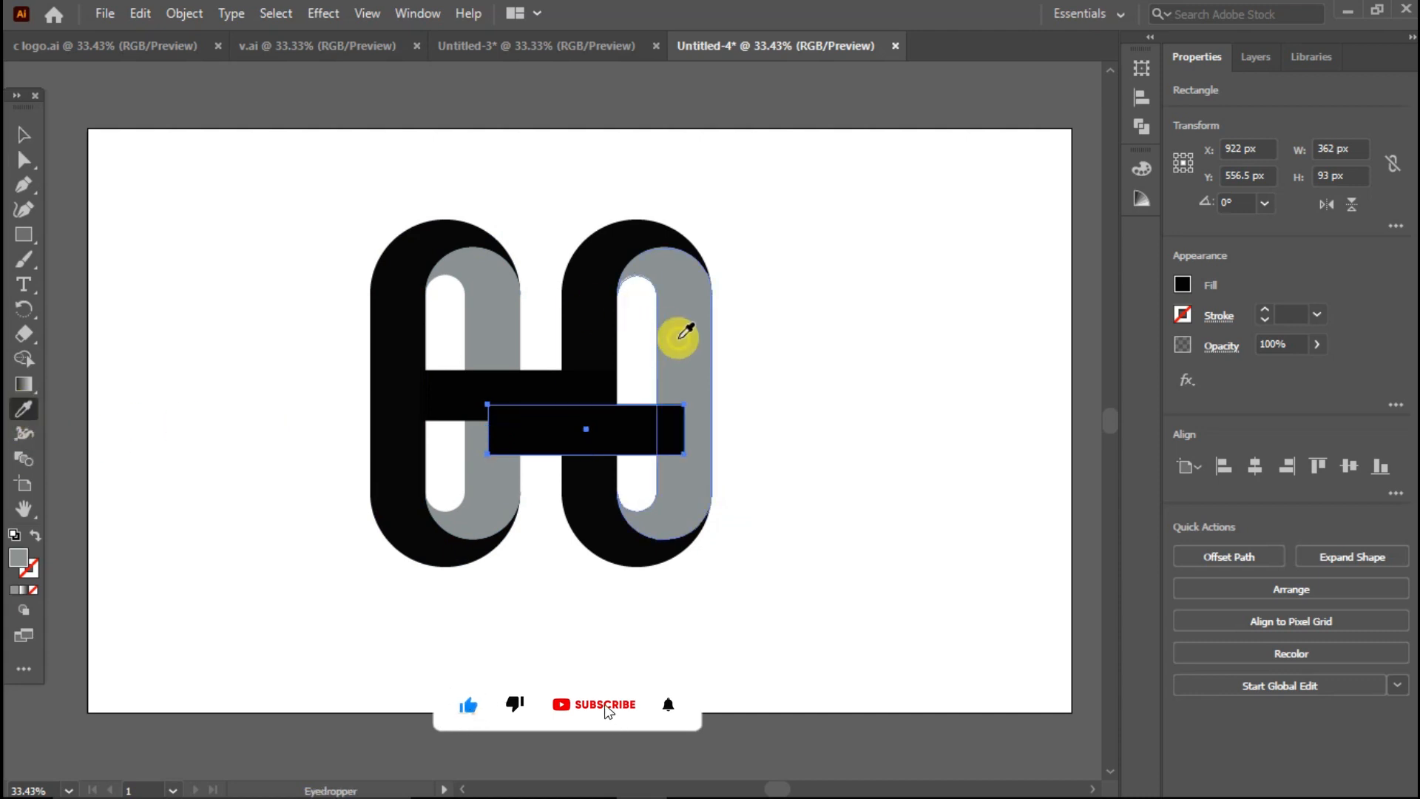
click(20, 135)
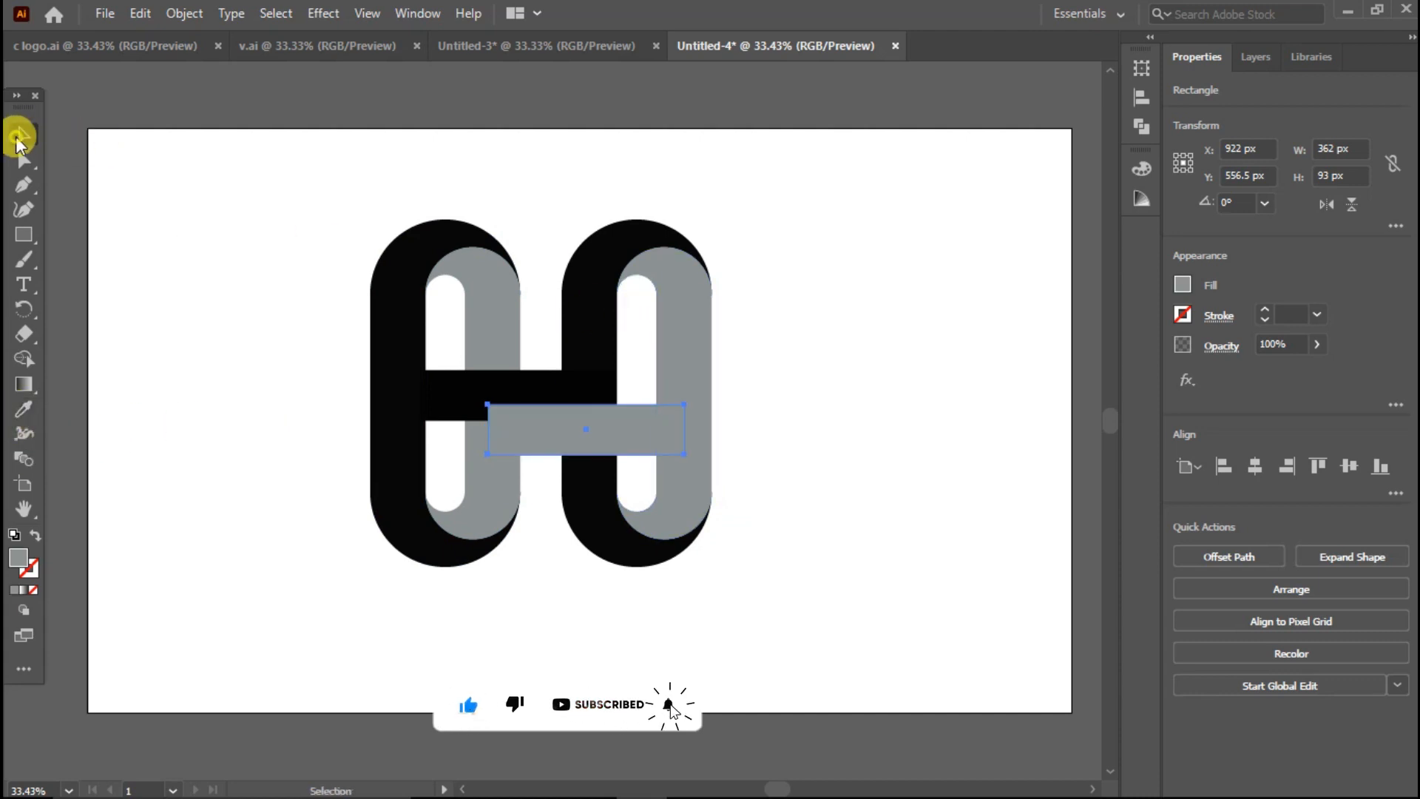
click(260, 221)
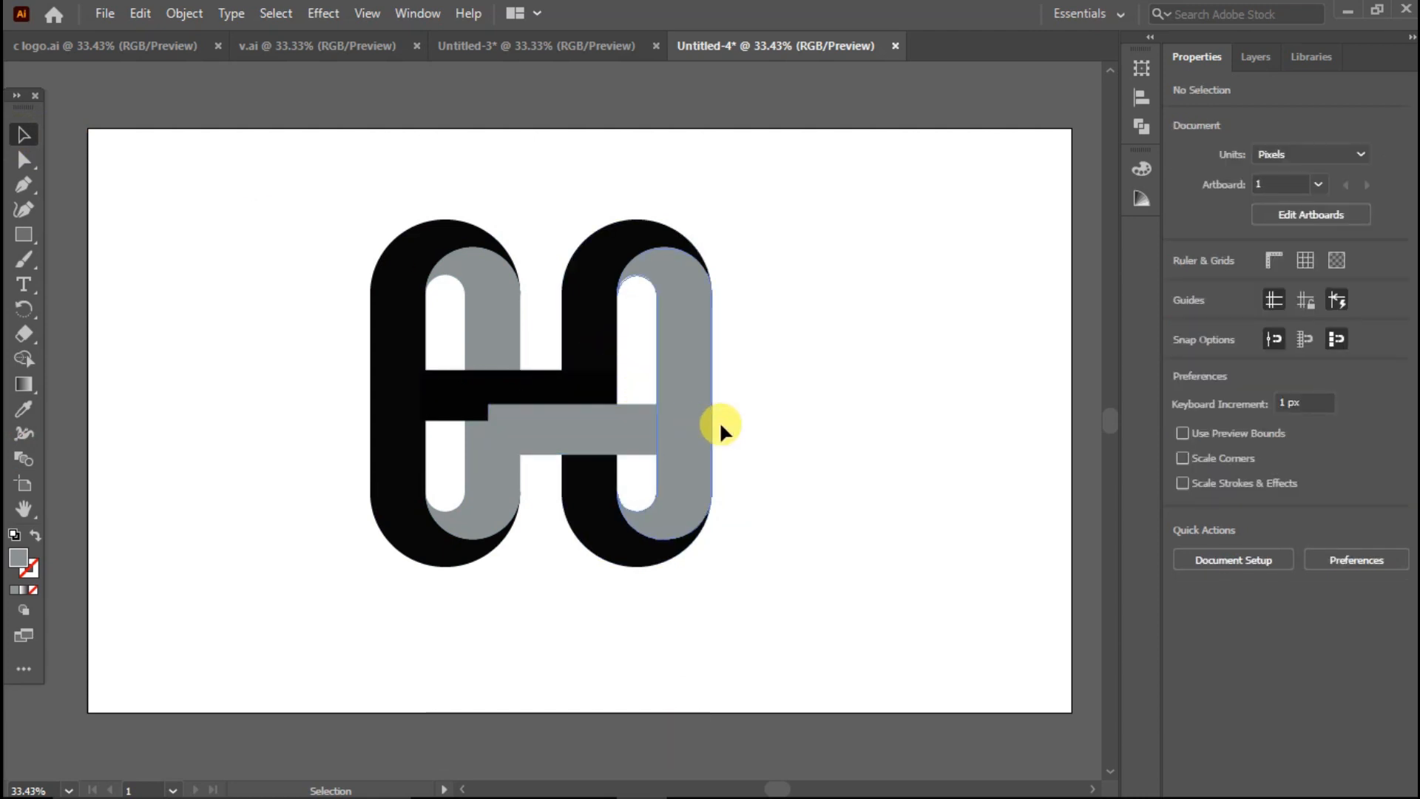
Step: Combine the grey crossbar and the right grey C shape with the Pathfinder Merge operation
drag(725, 421, 650, 446)
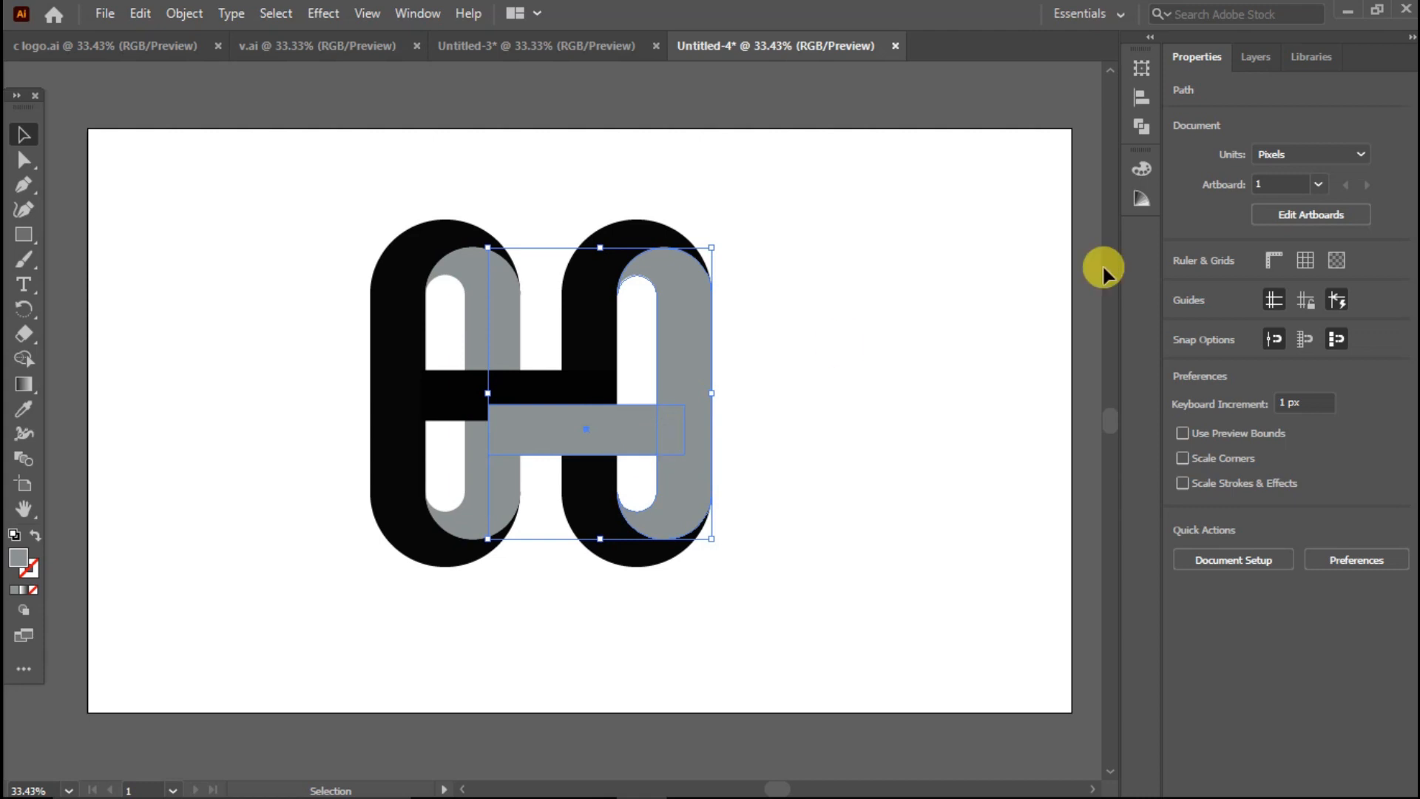
click(1141, 135)
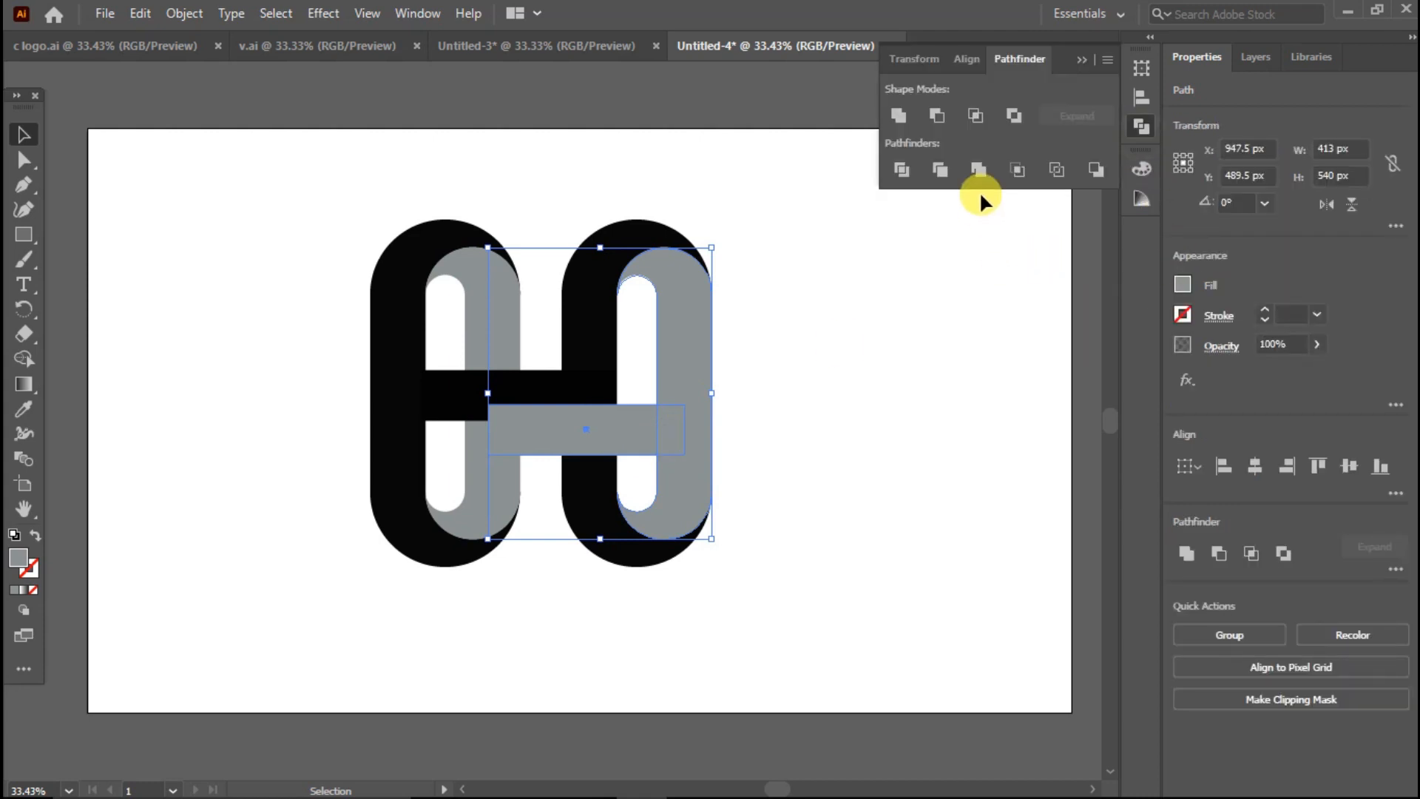
click(979, 176)
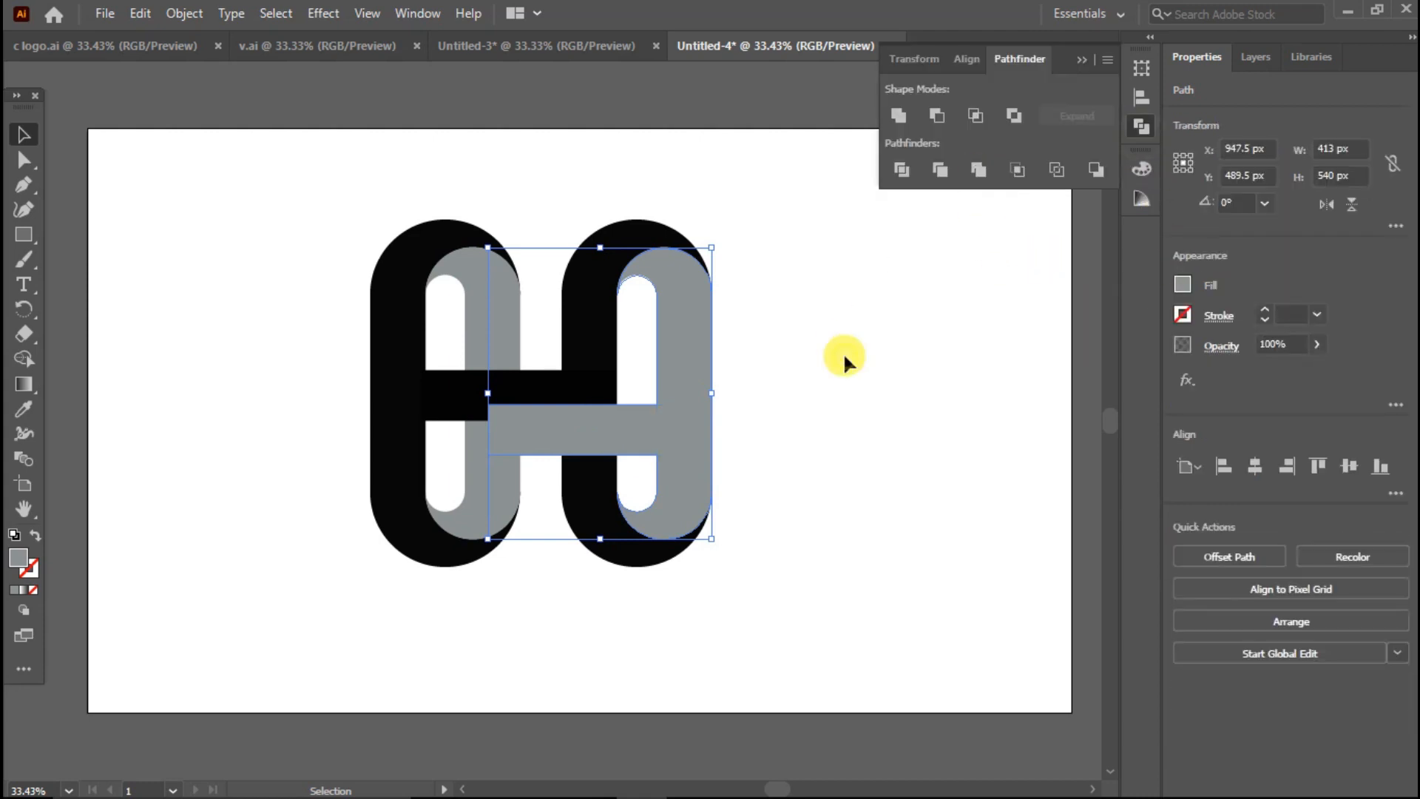
click(843, 352)
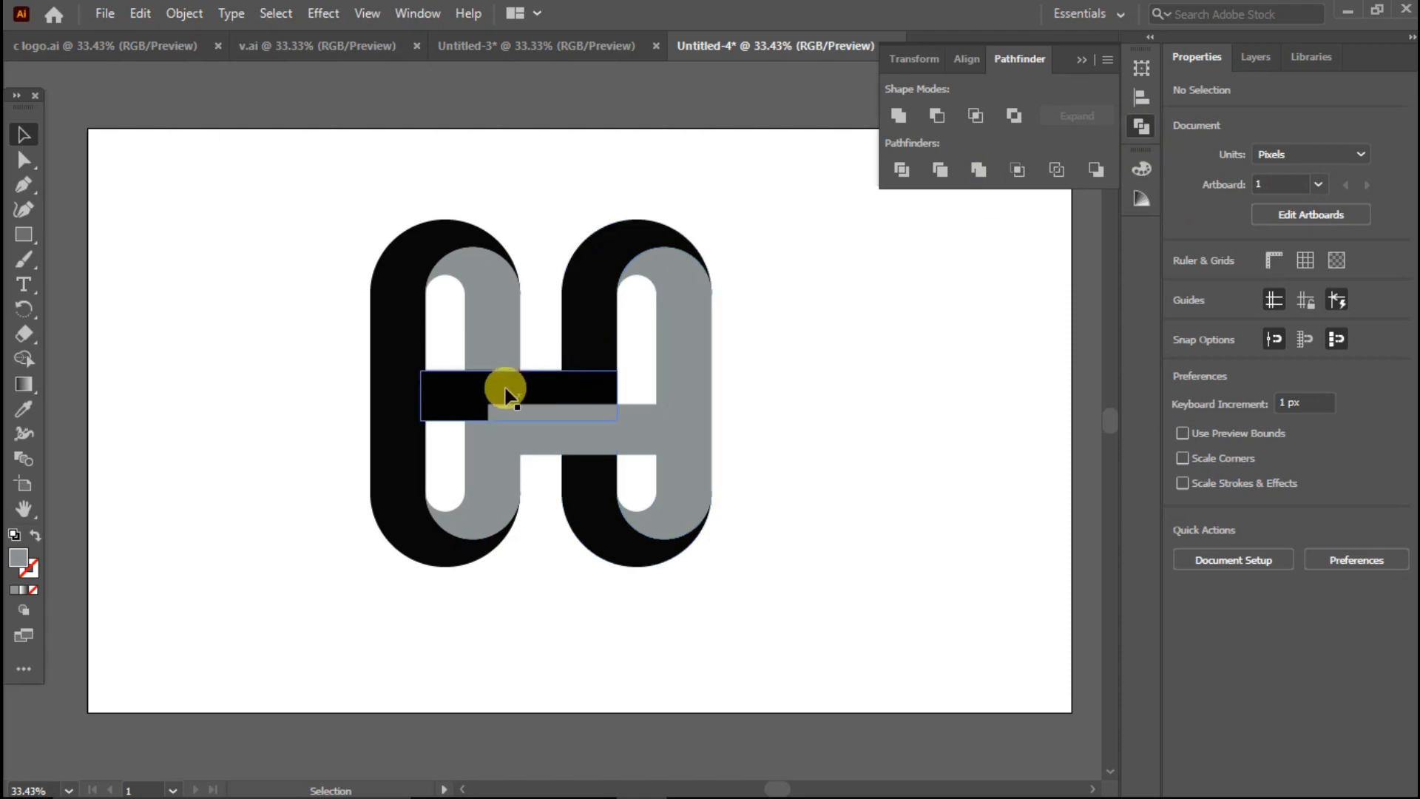
Step: Combine the left black C shape, the black crossbar and the right black C shape with Pathfinder Merge
click(393, 398)
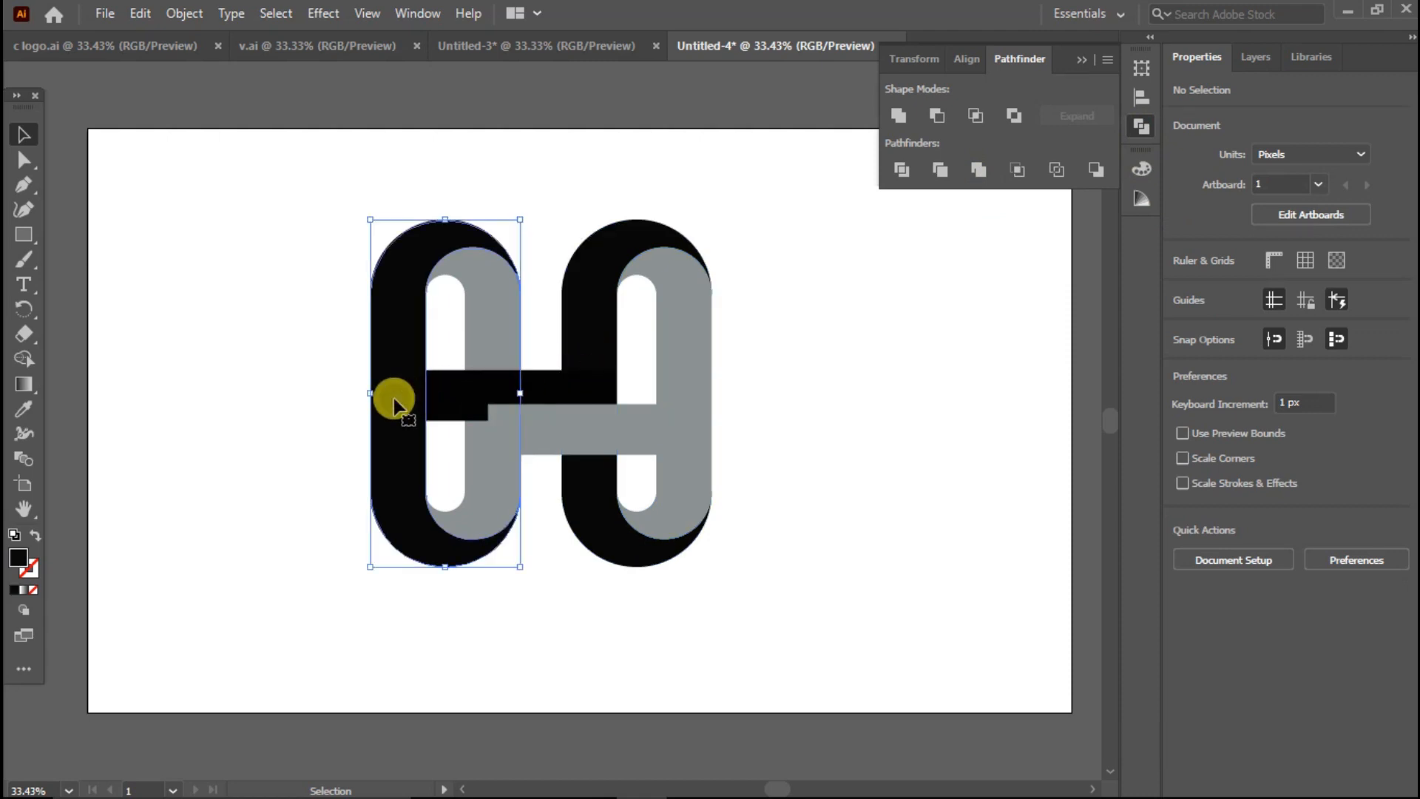
shift+click(469, 398)
shift+click(582, 323)
click(974, 169)
Step: Bring the merged black group to the front of the grey shapes
click(584, 312)
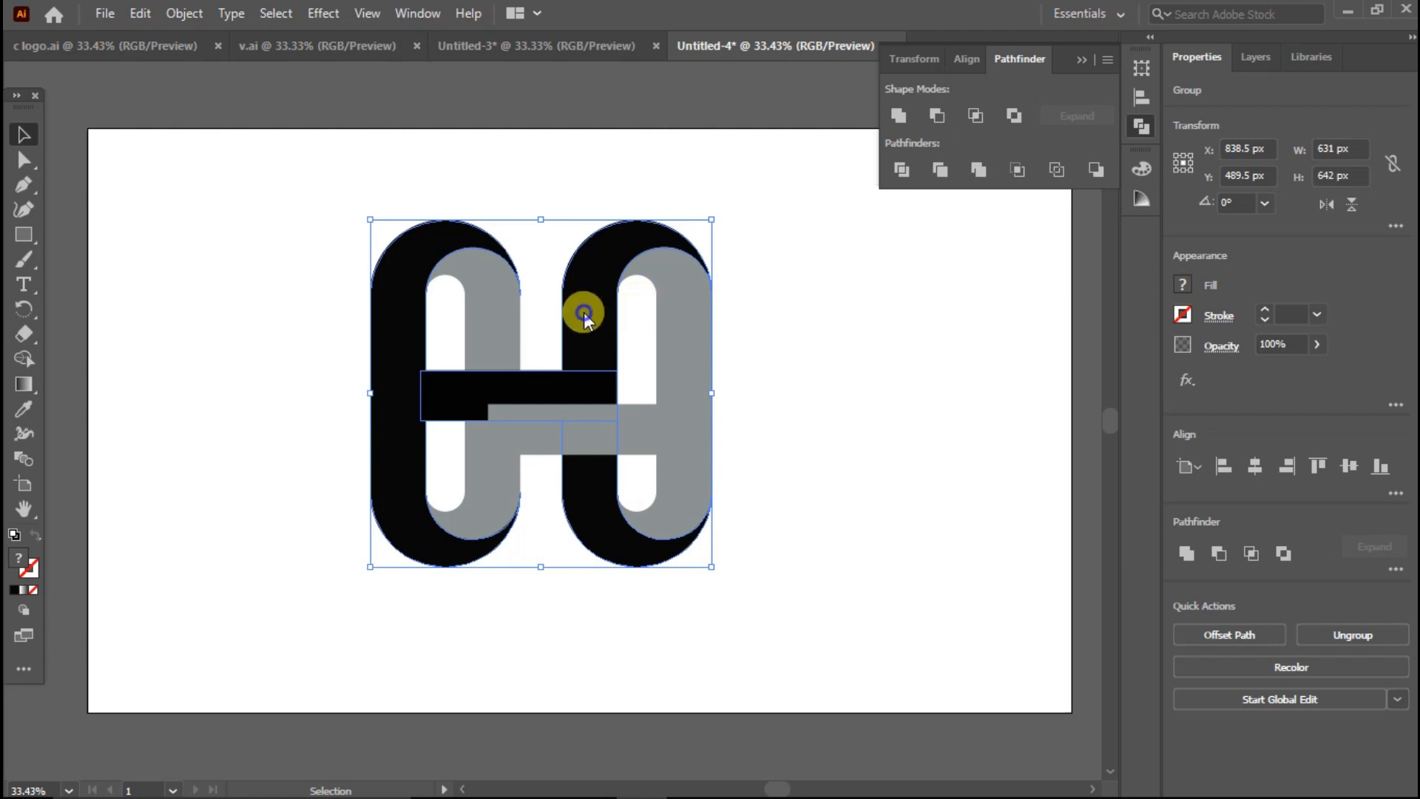
right_click(584, 312)
mouse_move(643, 567)
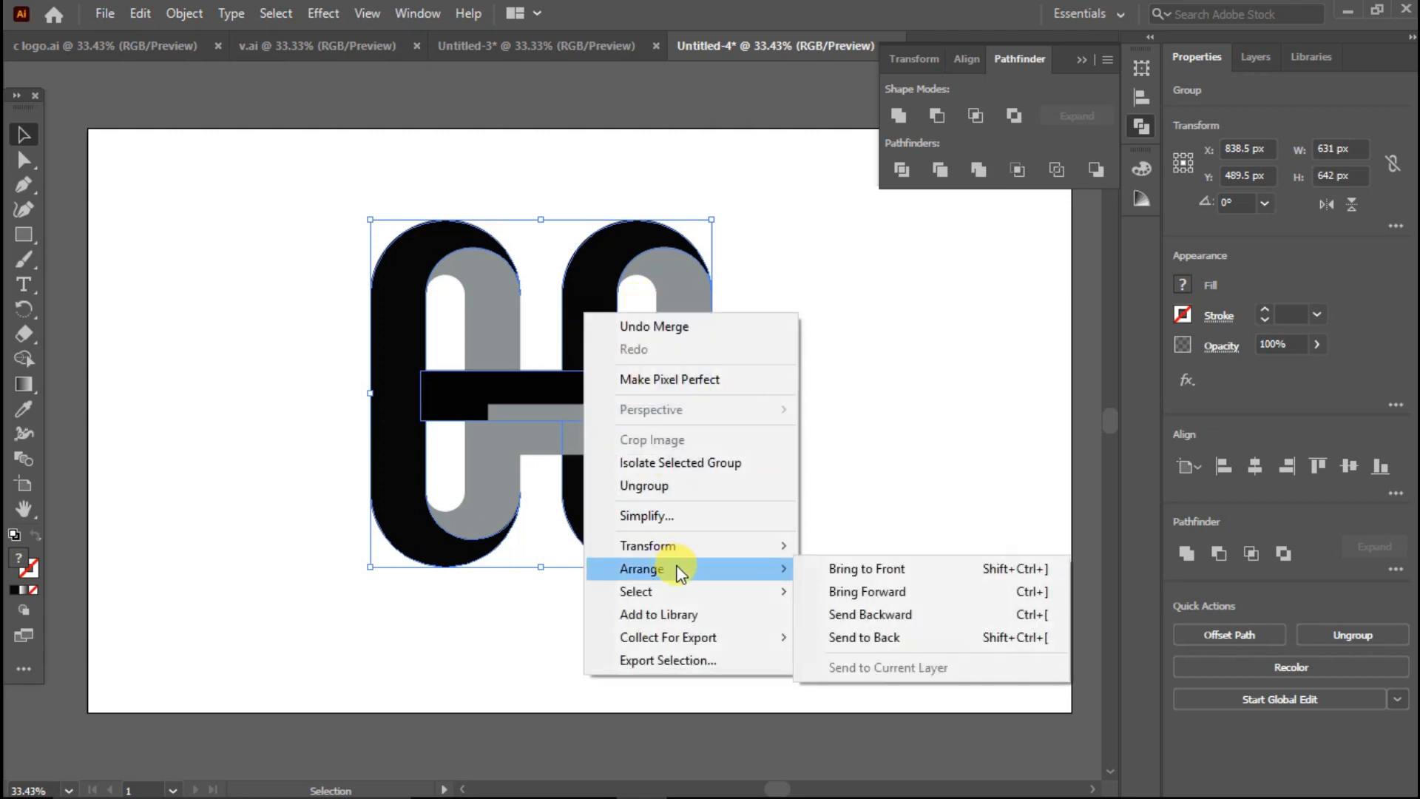
click(846, 568)
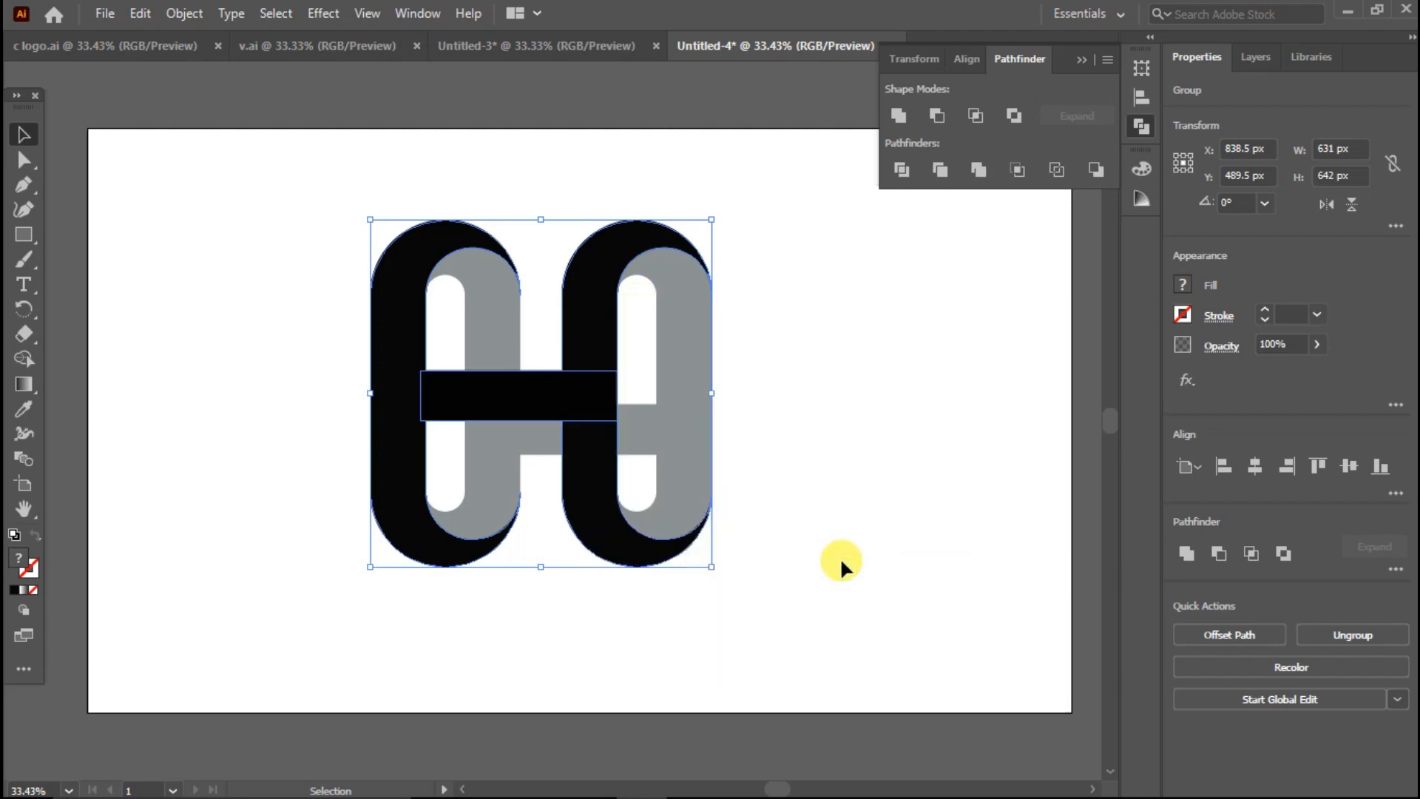
click(840, 475)
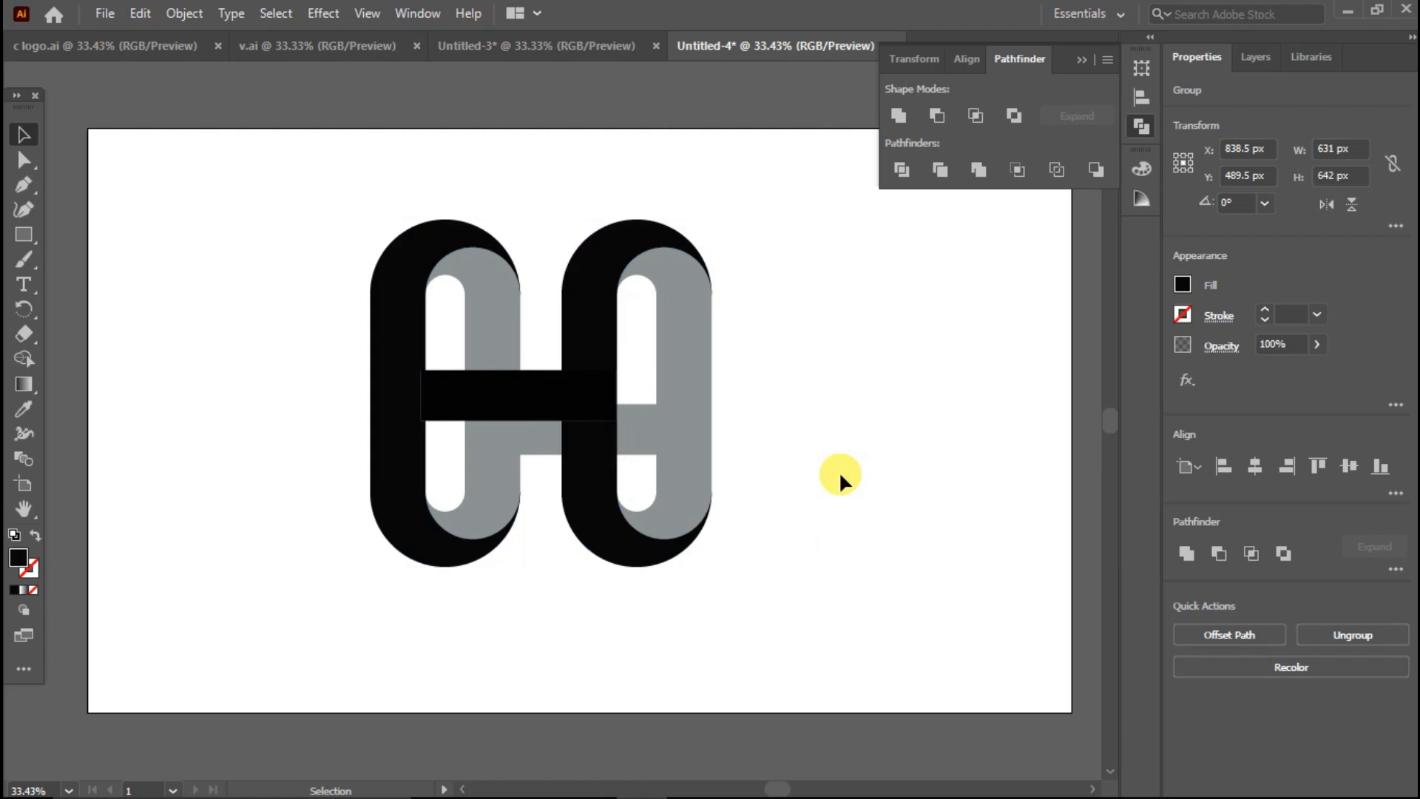
Step: Ungroup the merged black artwork so that the crossbar can be edited separately
click(463, 403)
click(312, 399)
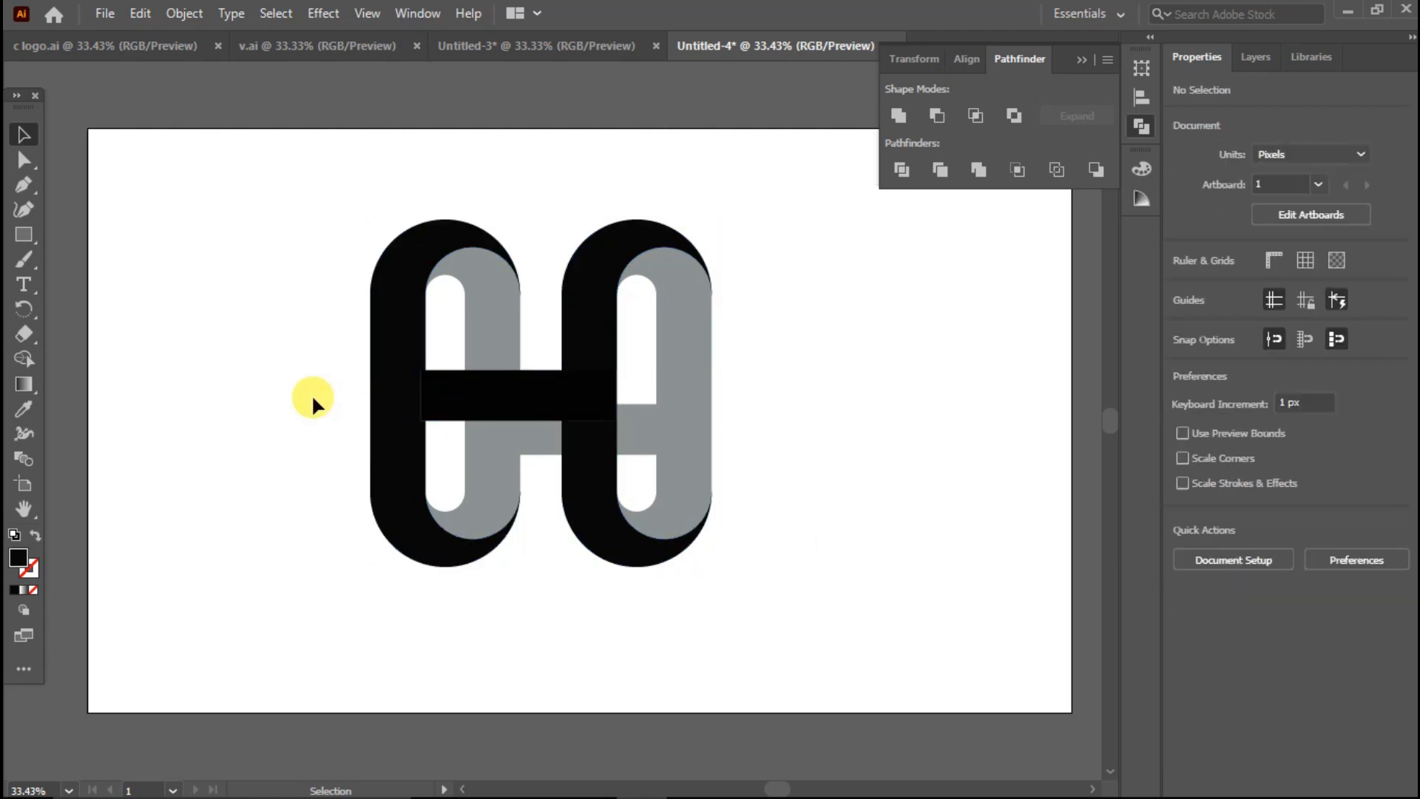
click(499, 405)
right_click(500, 404)
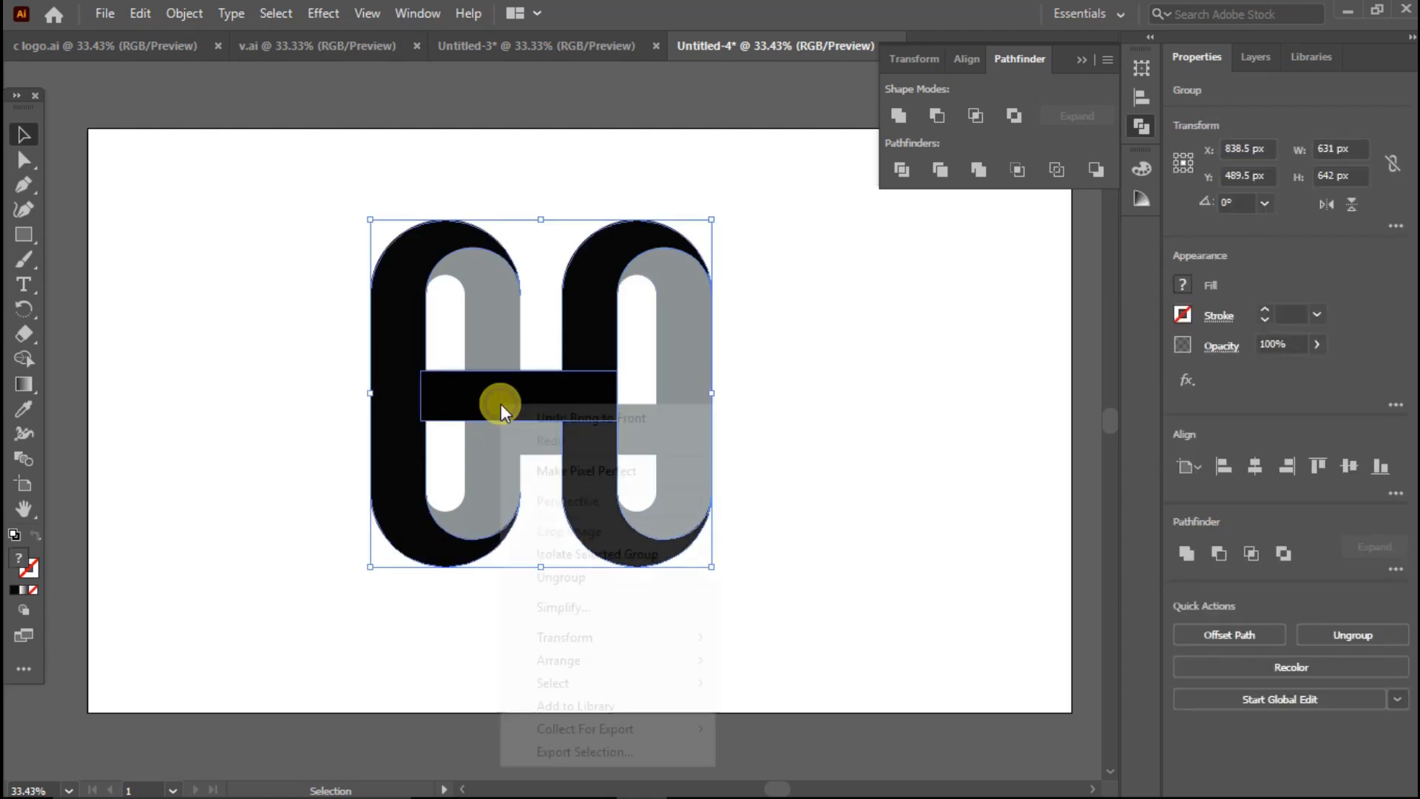
click(567, 578)
click(867, 548)
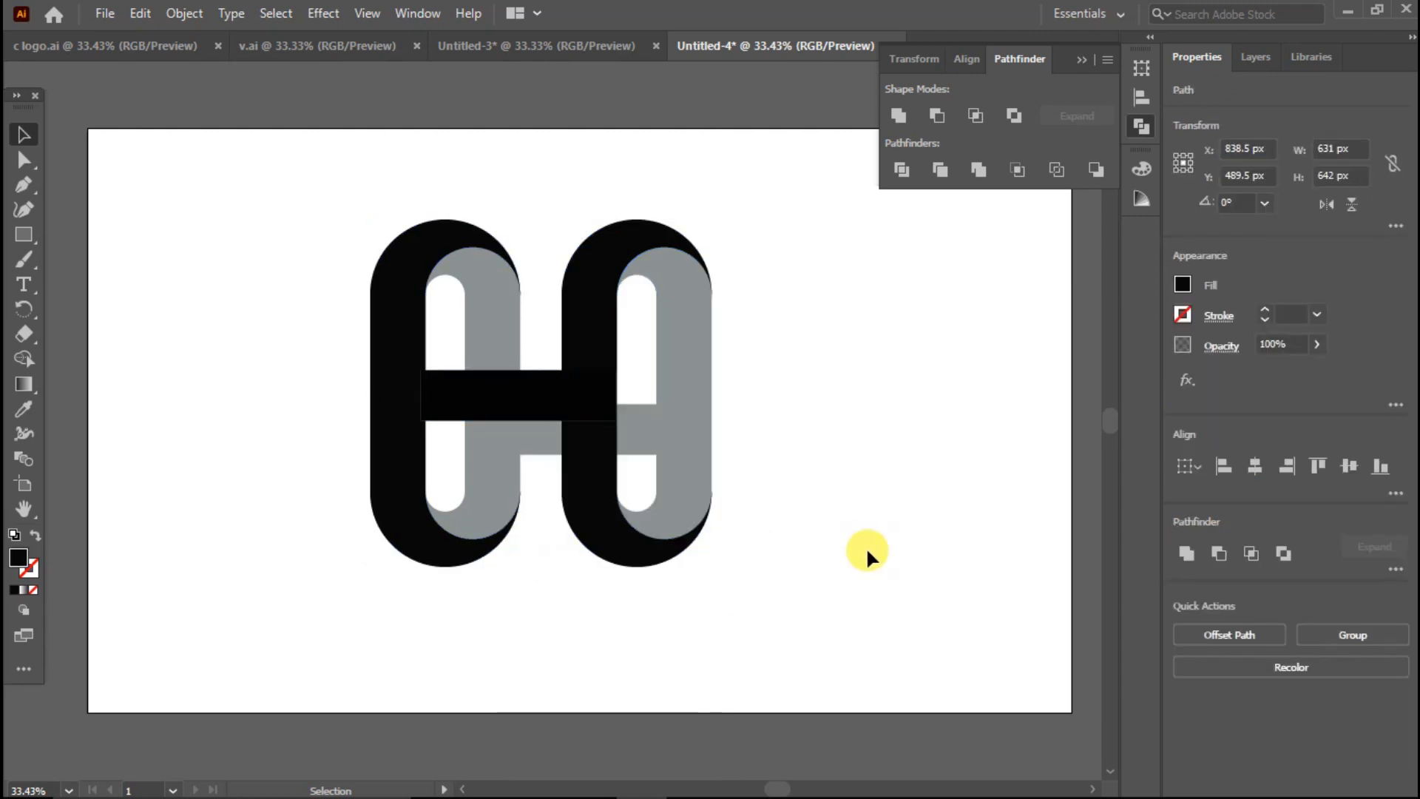
Step: Extend the black crossbar's left end further into the left black stem, to a total width of 399 px
click(432, 392)
drag(418, 394, 399, 399)
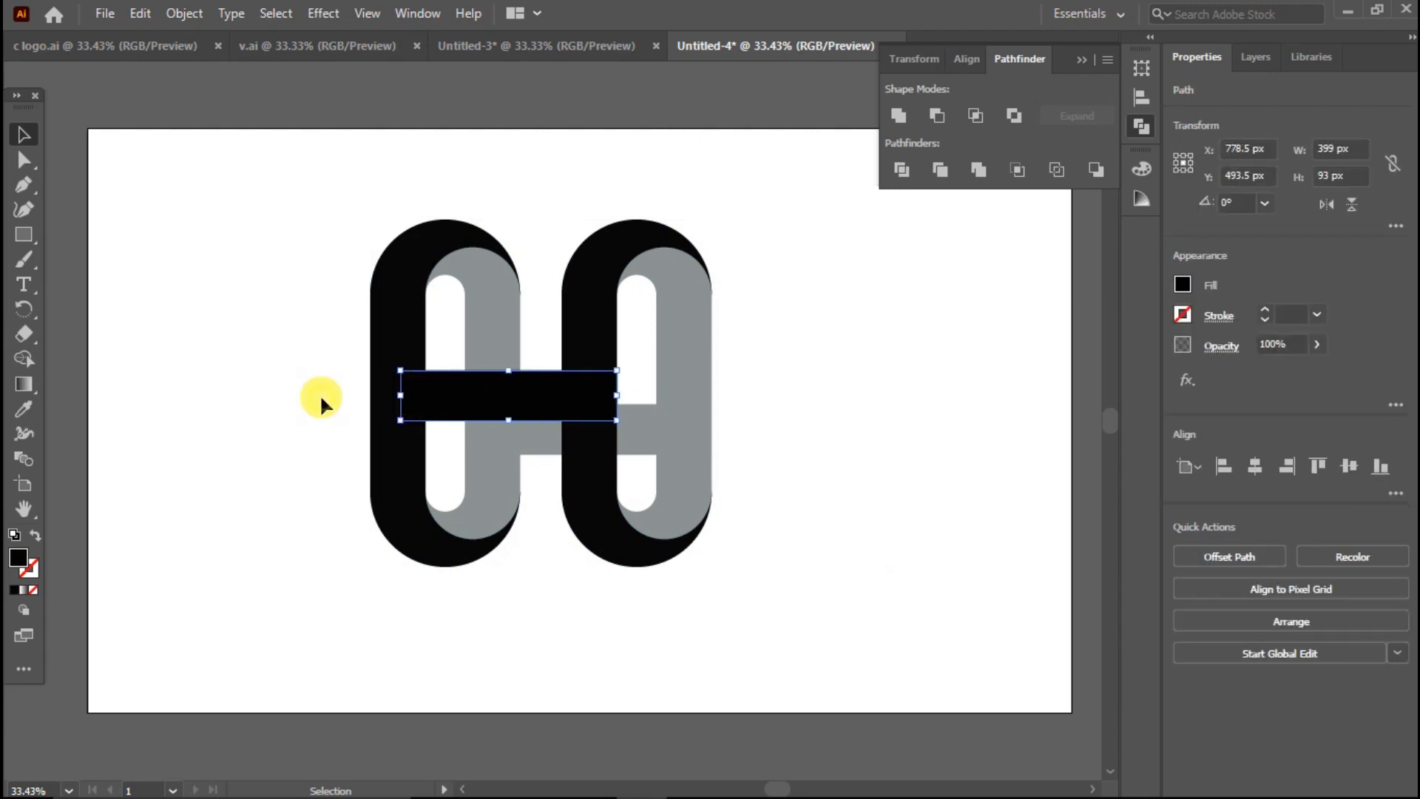
click(319, 393)
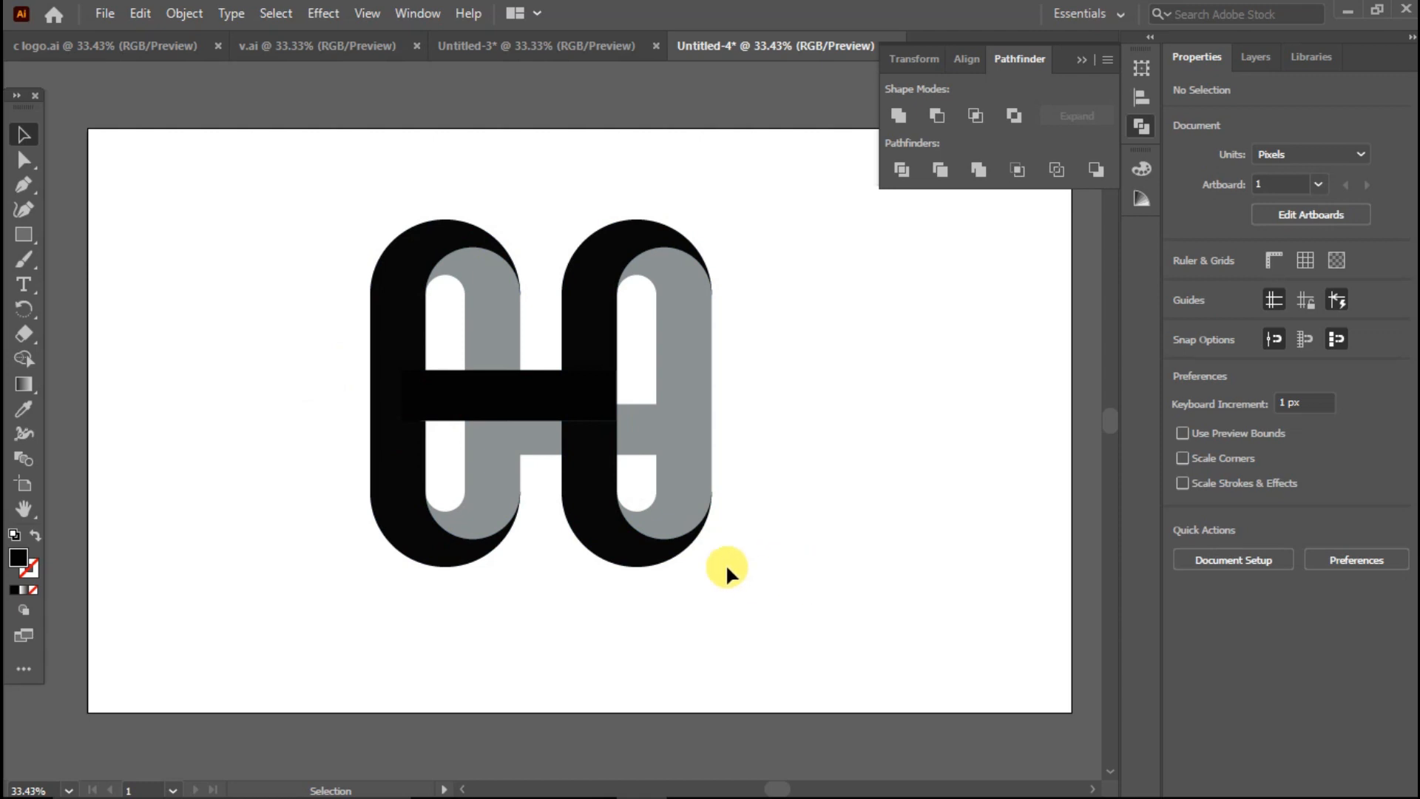
Step: Combine the black crossbar and the right black C shape into one object with Pathfinder Merge and Unite
click(576, 386)
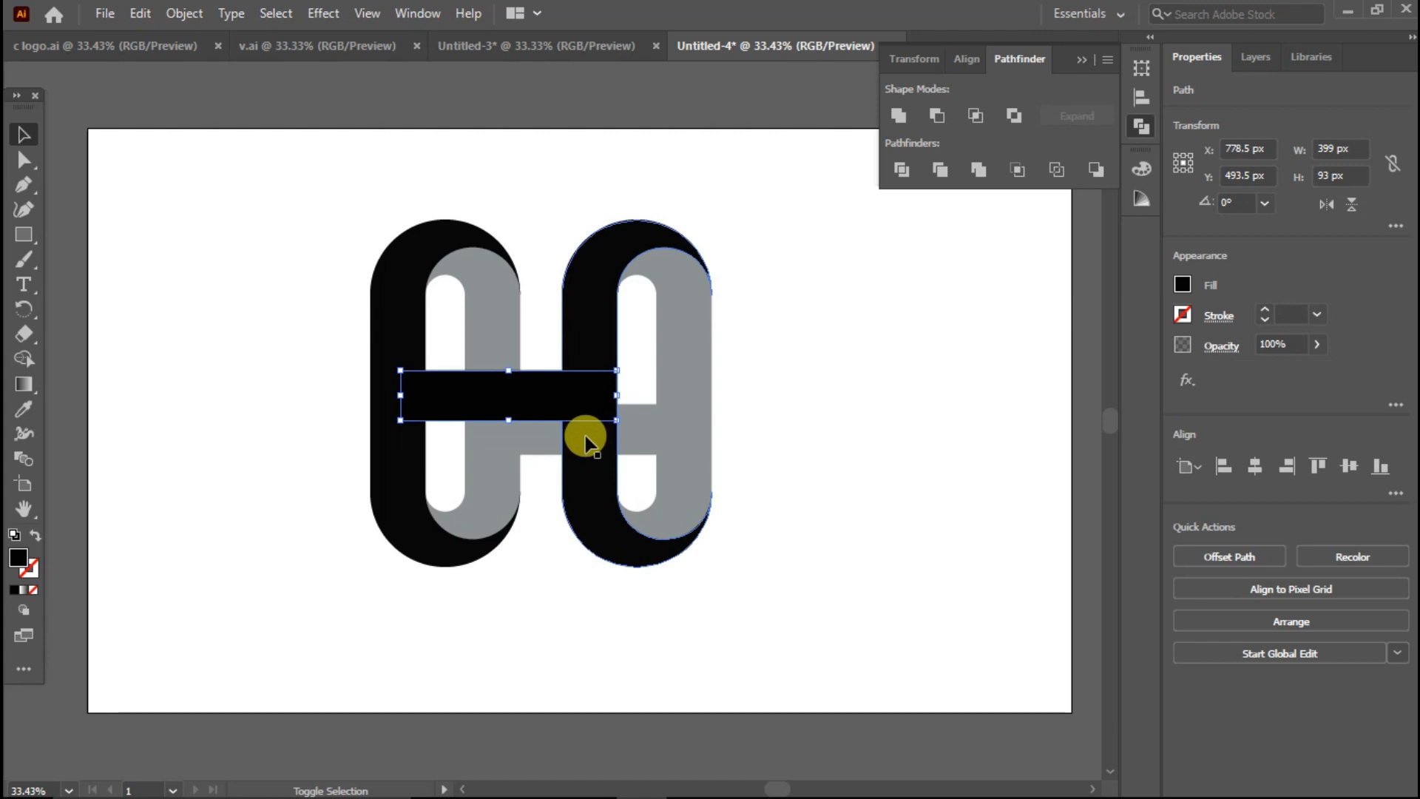
shift+click(584, 442)
click(978, 170)
click(911, 123)
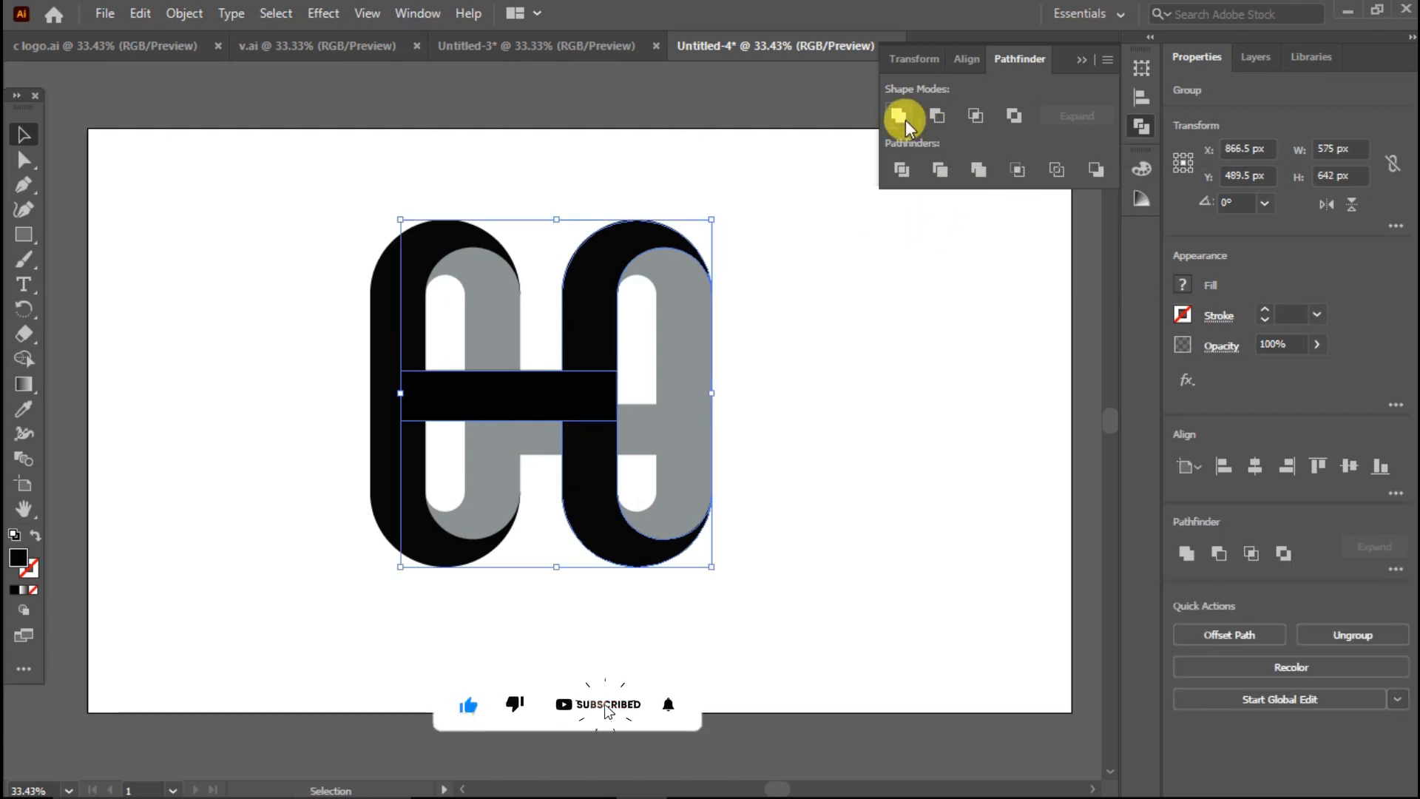
click(885, 283)
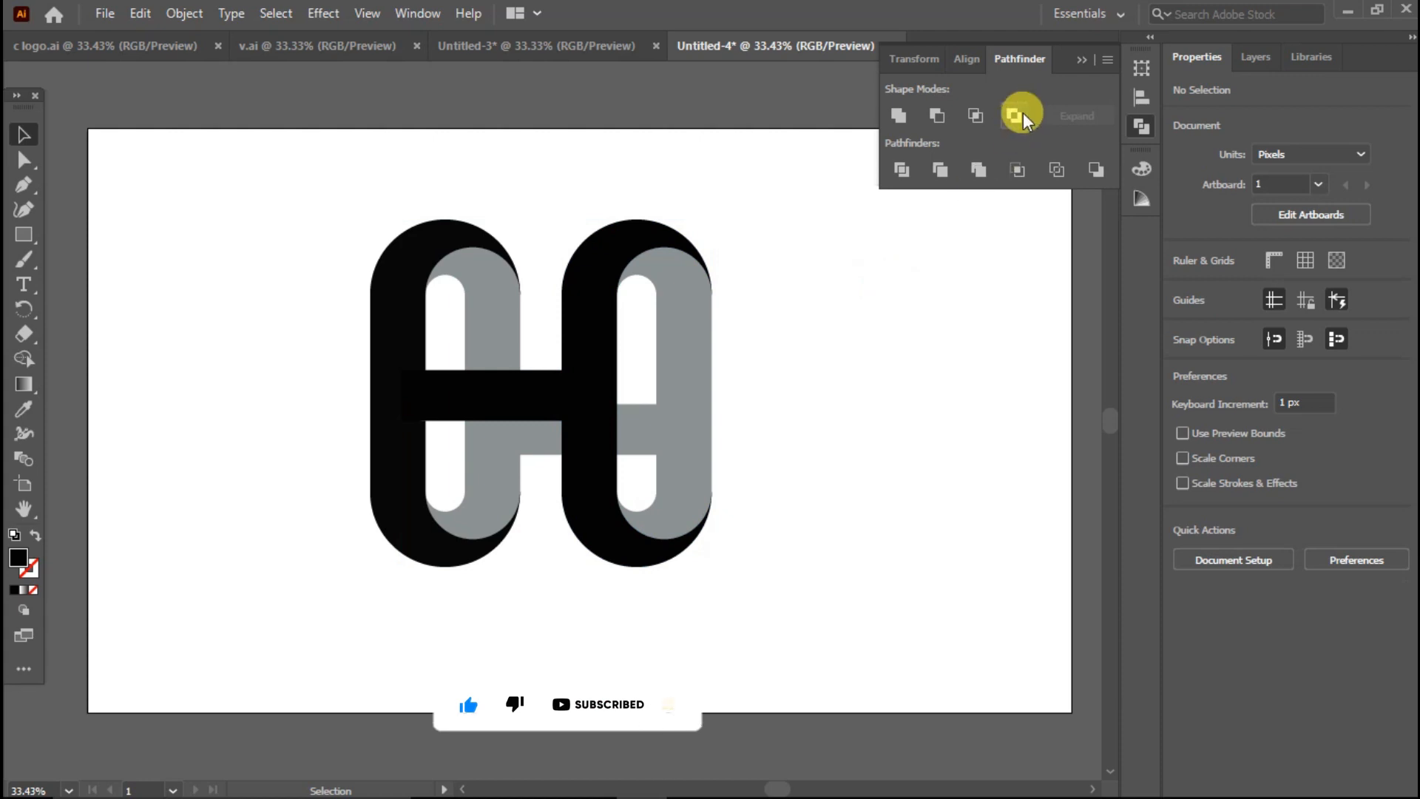
click(1083, 59)
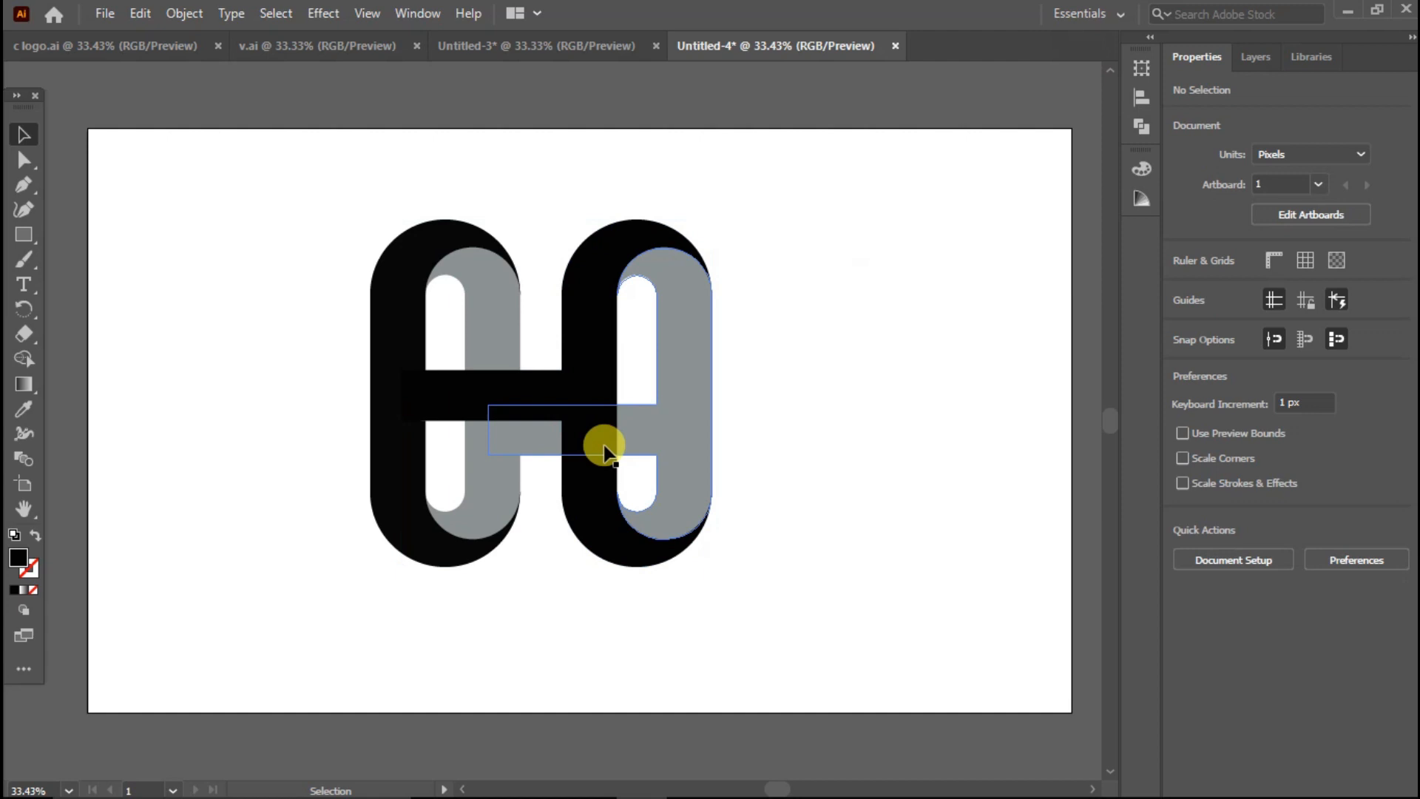
Step: Combine the left grey C shape with the grey crossbar and right C shape using Pathfinder Merge
click(535, 441)
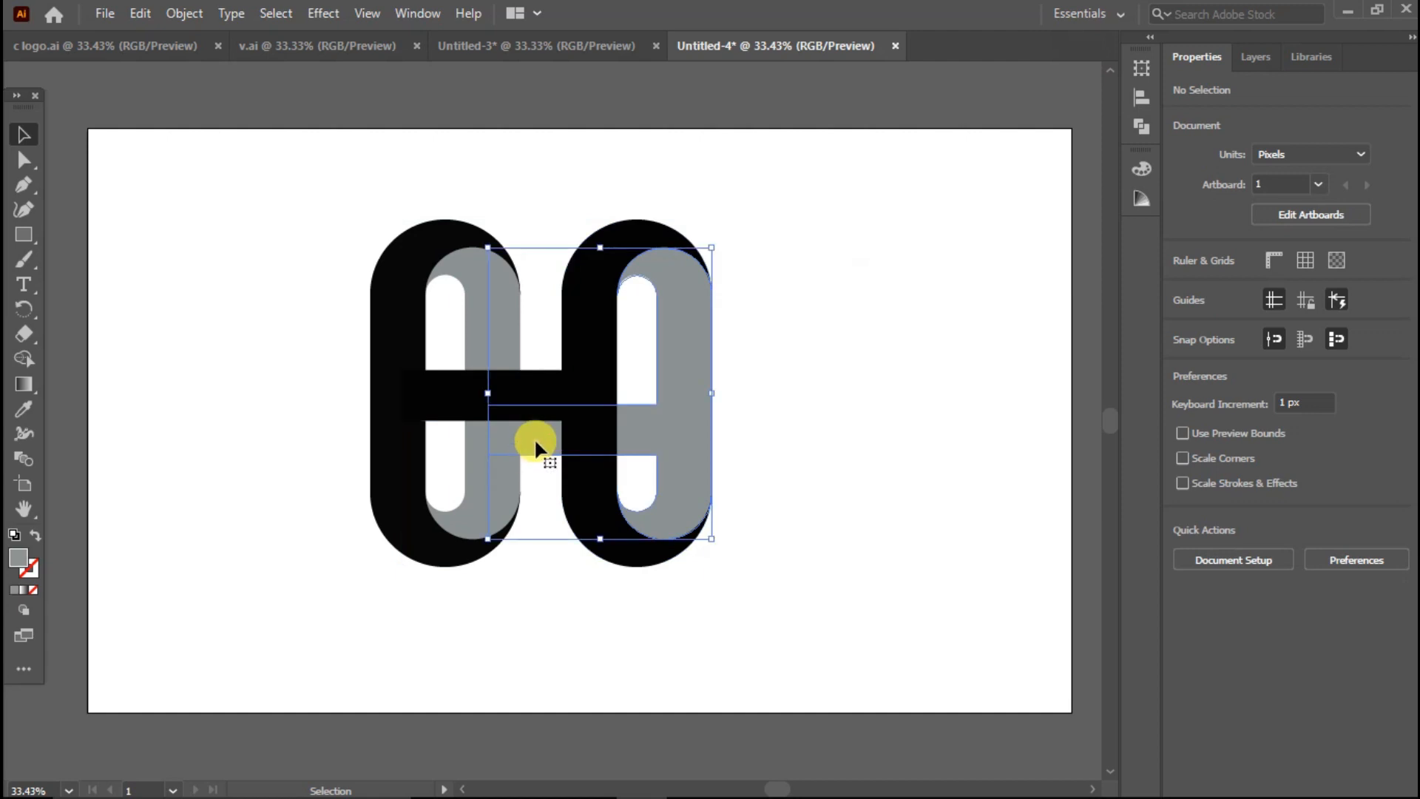
shift+click(460, 509)
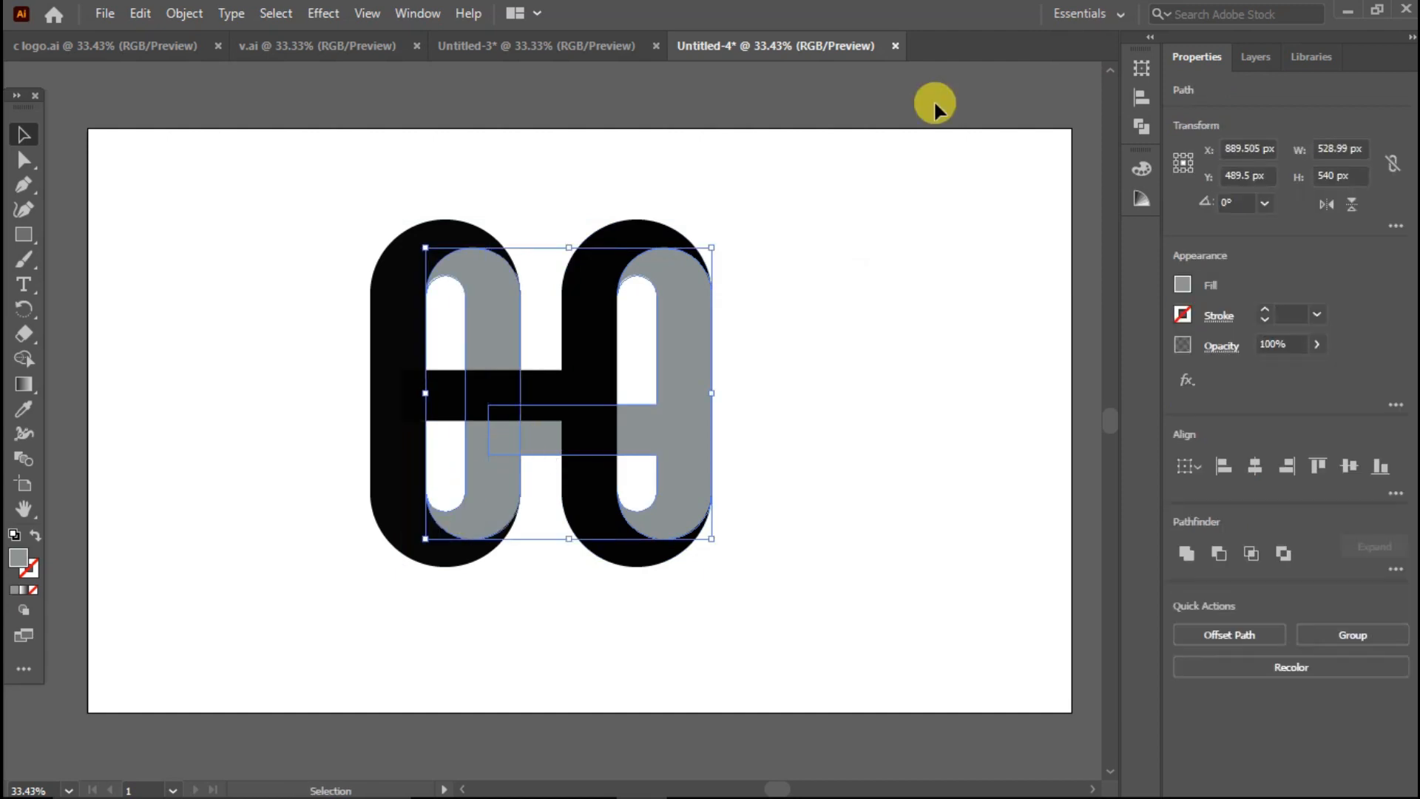
click(1146, 130)
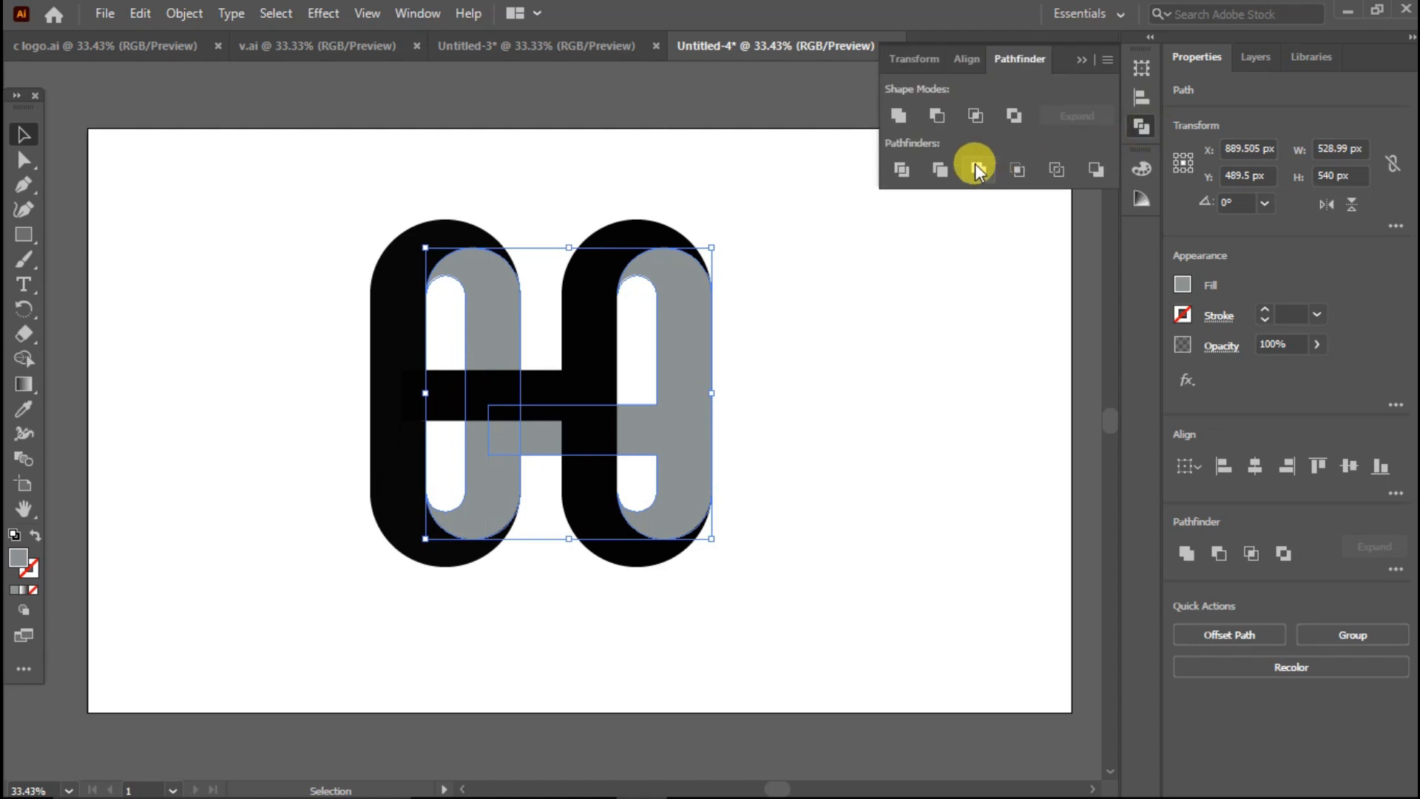
click(976, 166)
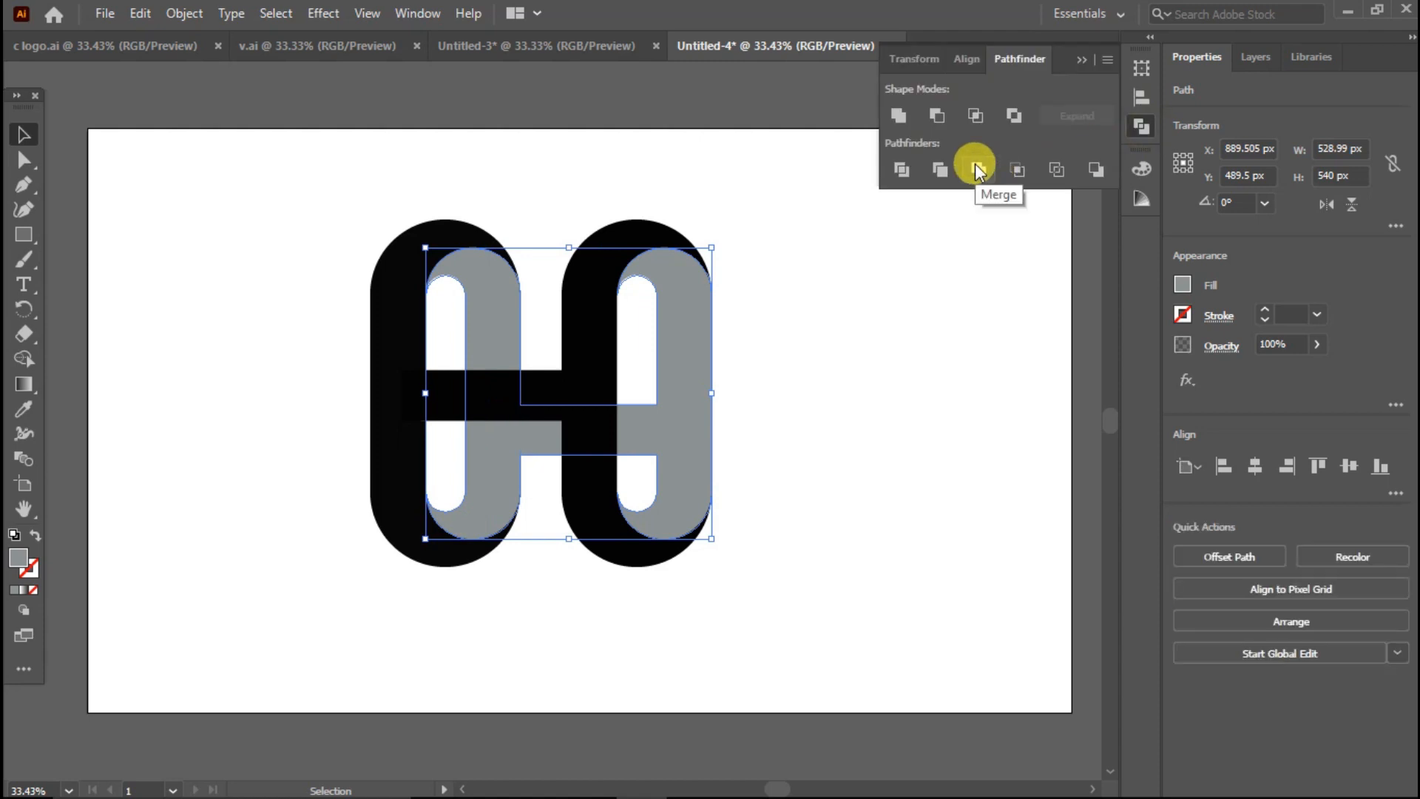
click(888, 303)
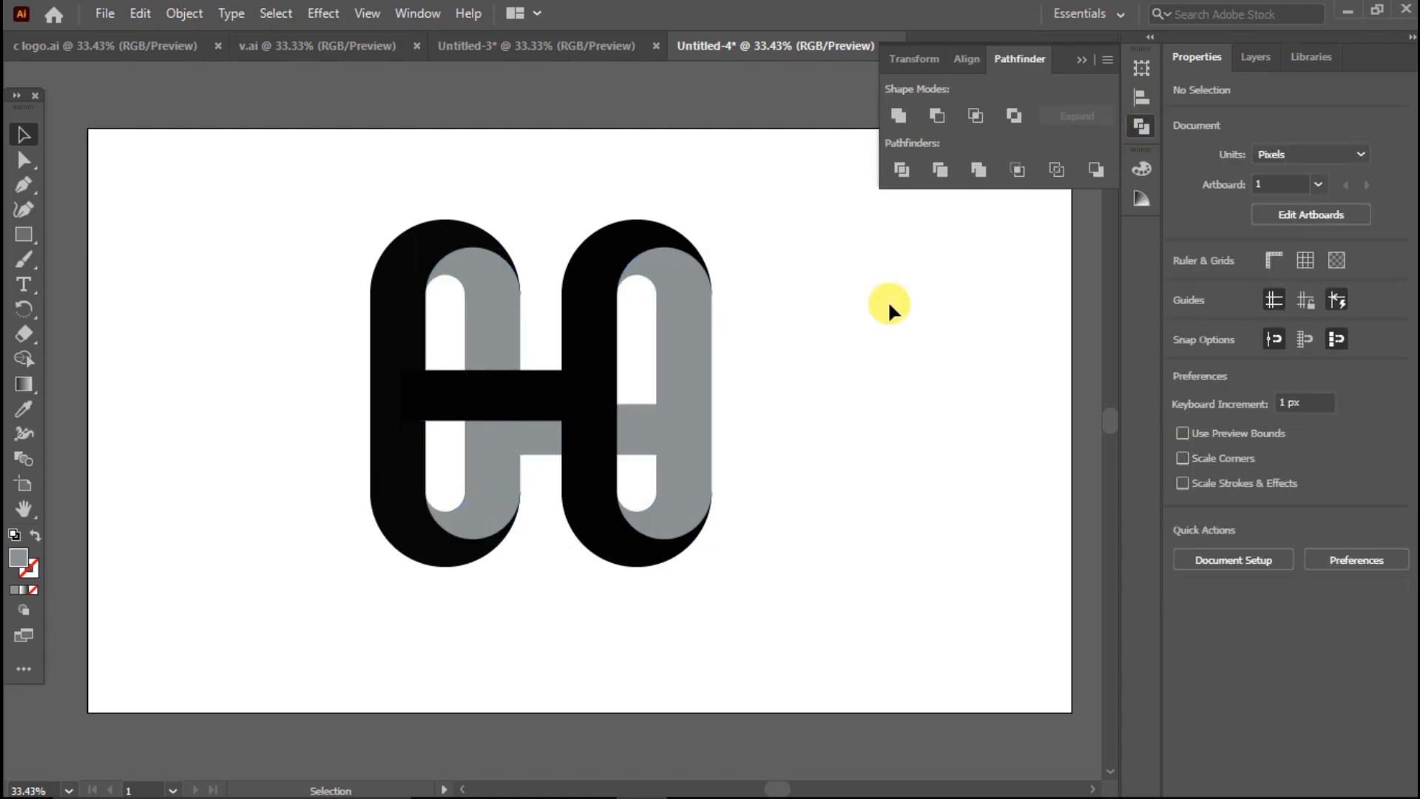
click(1084, 56)
Step: Join the left black C shape to the rest of the black artwork as a single H with Pathfinder Merge and Unite
click(453, 407)
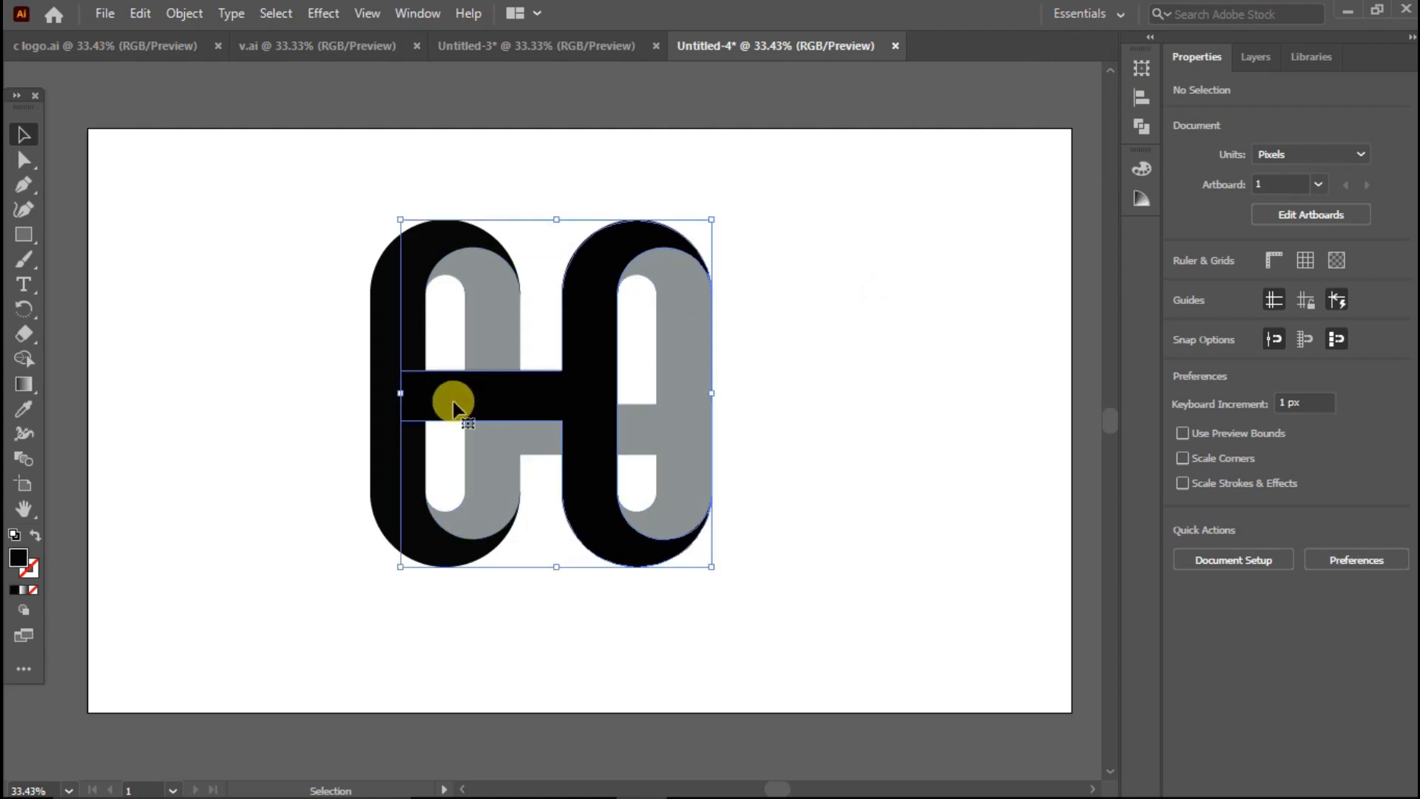
shift+click(381, 435)
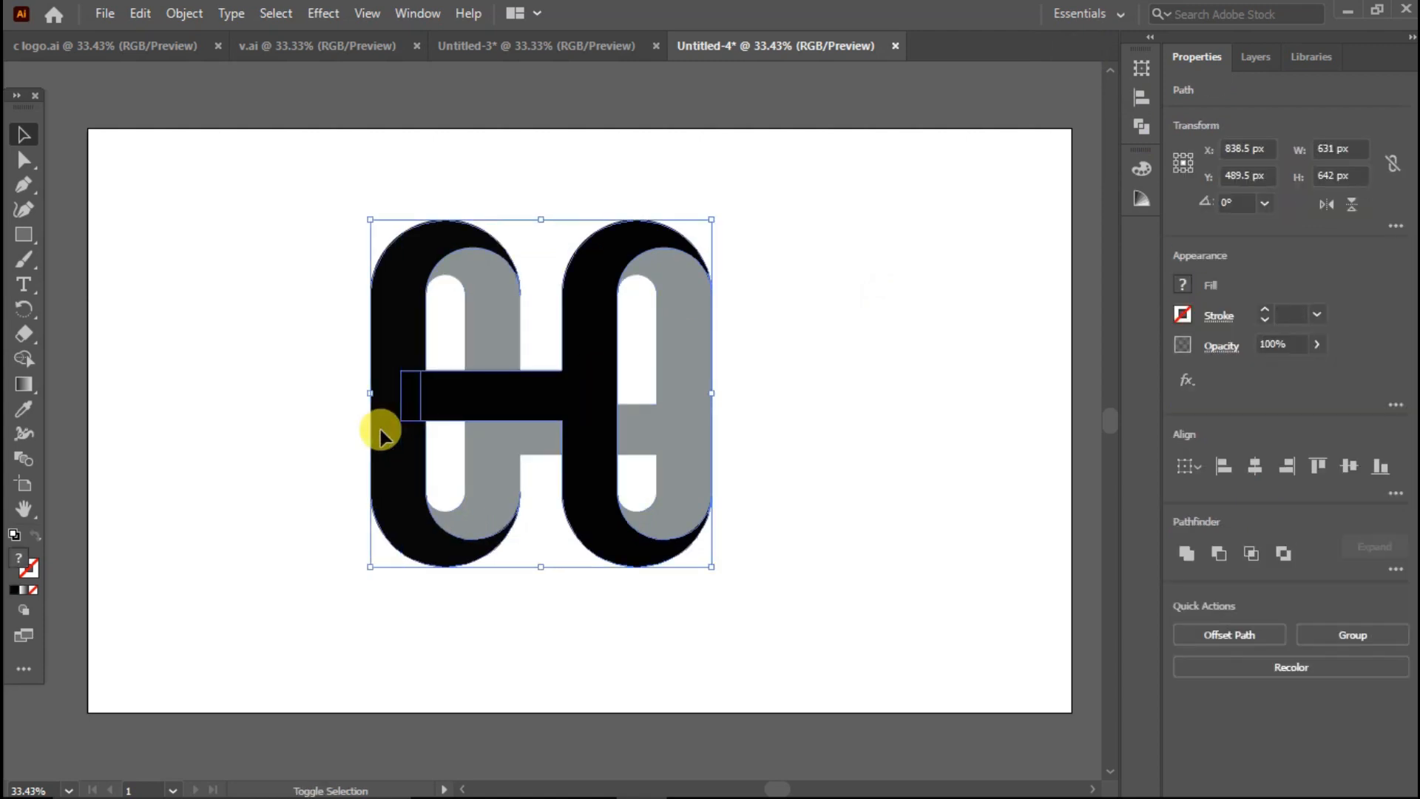
click(1142, 128)
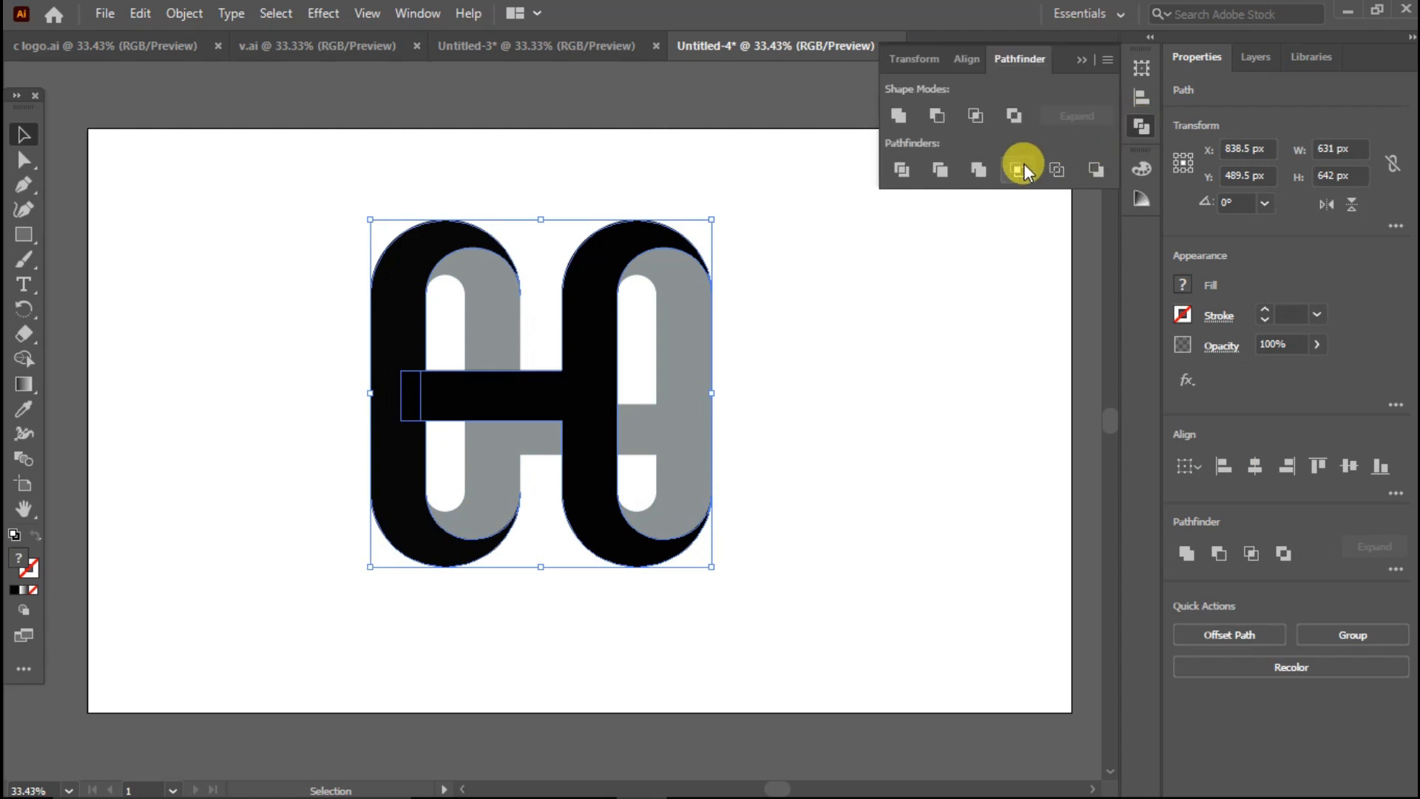
click(979, 170)
click(898, 117)
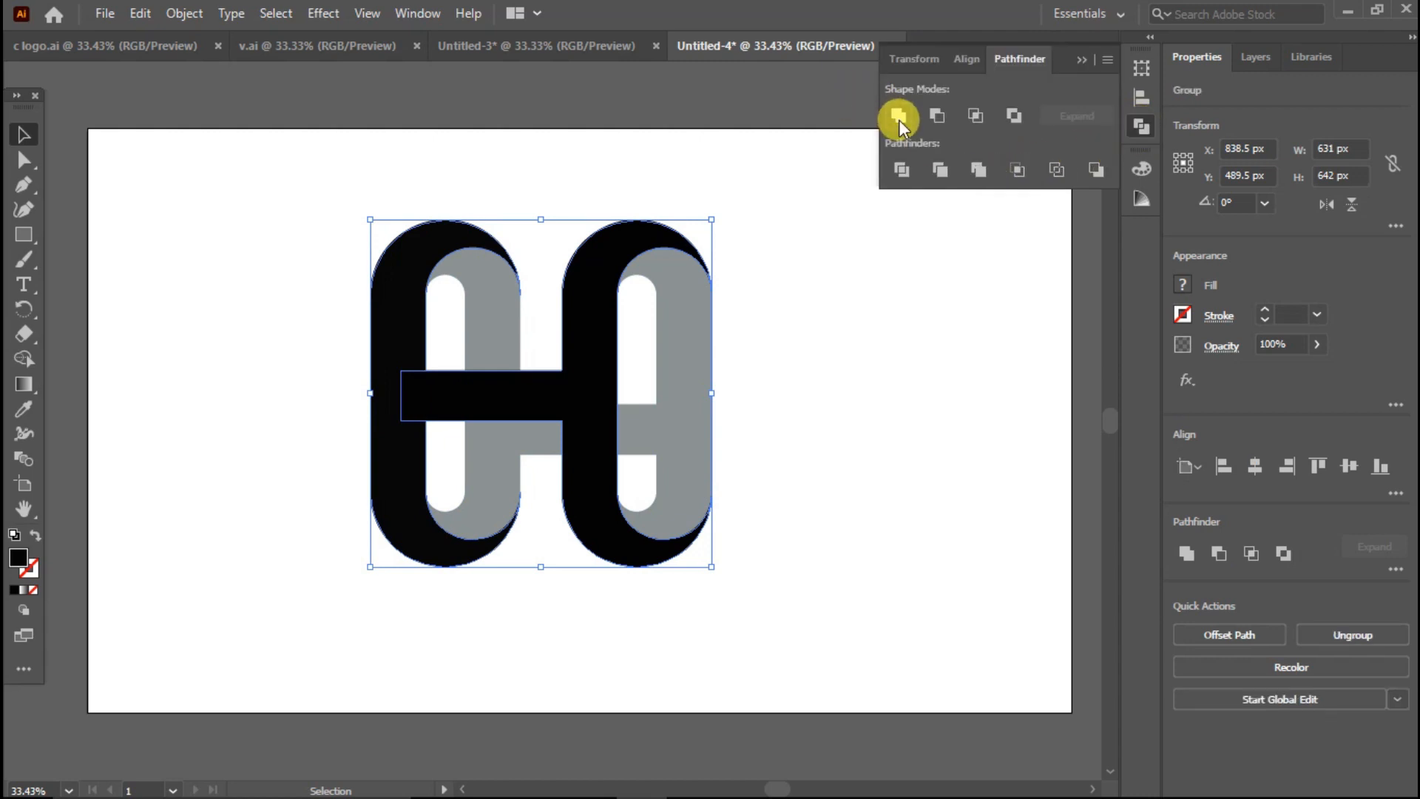
click(970, 280)
click(1078, 56)
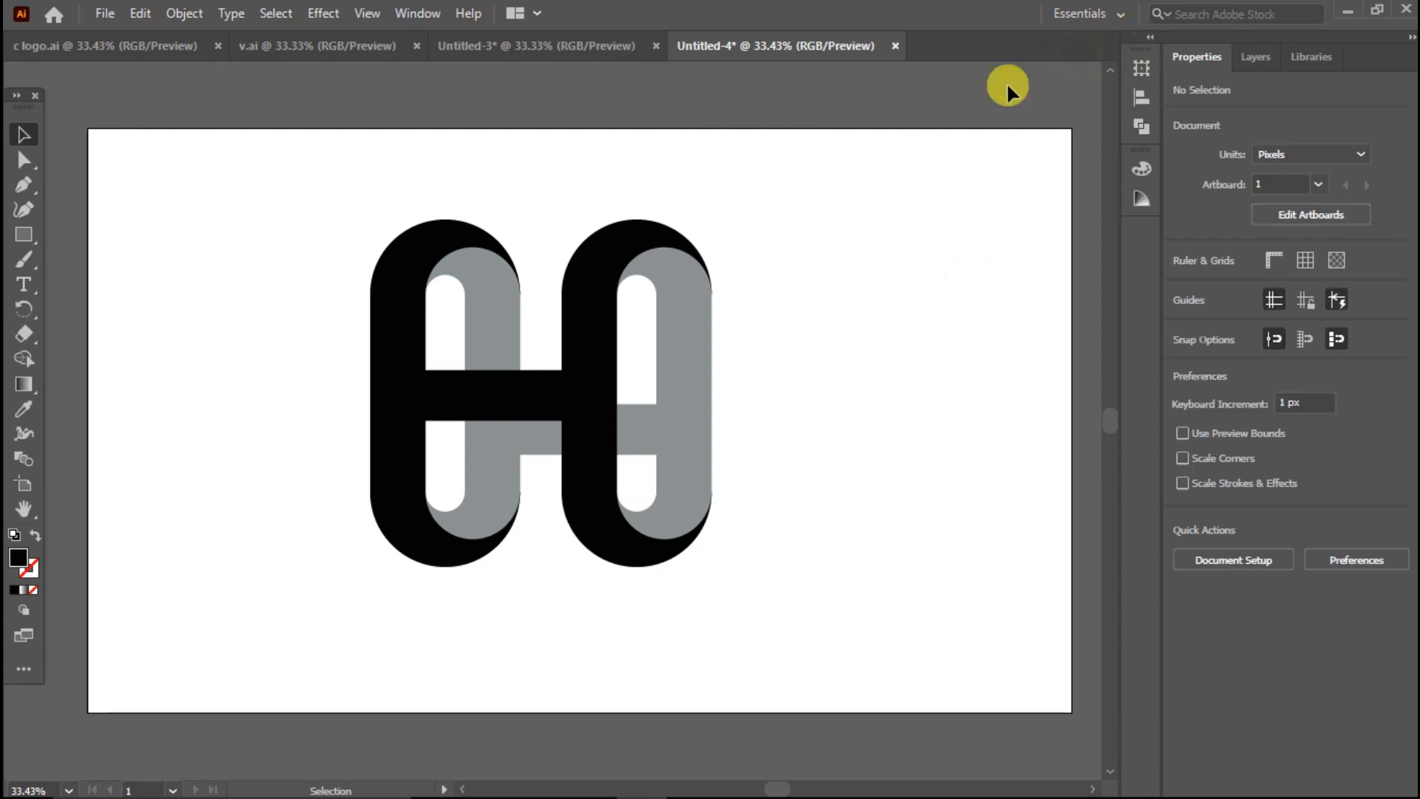
Step: Move the black H away from the grey shape to inspect both, and undo the move
drag(594, 336, 484, 342)
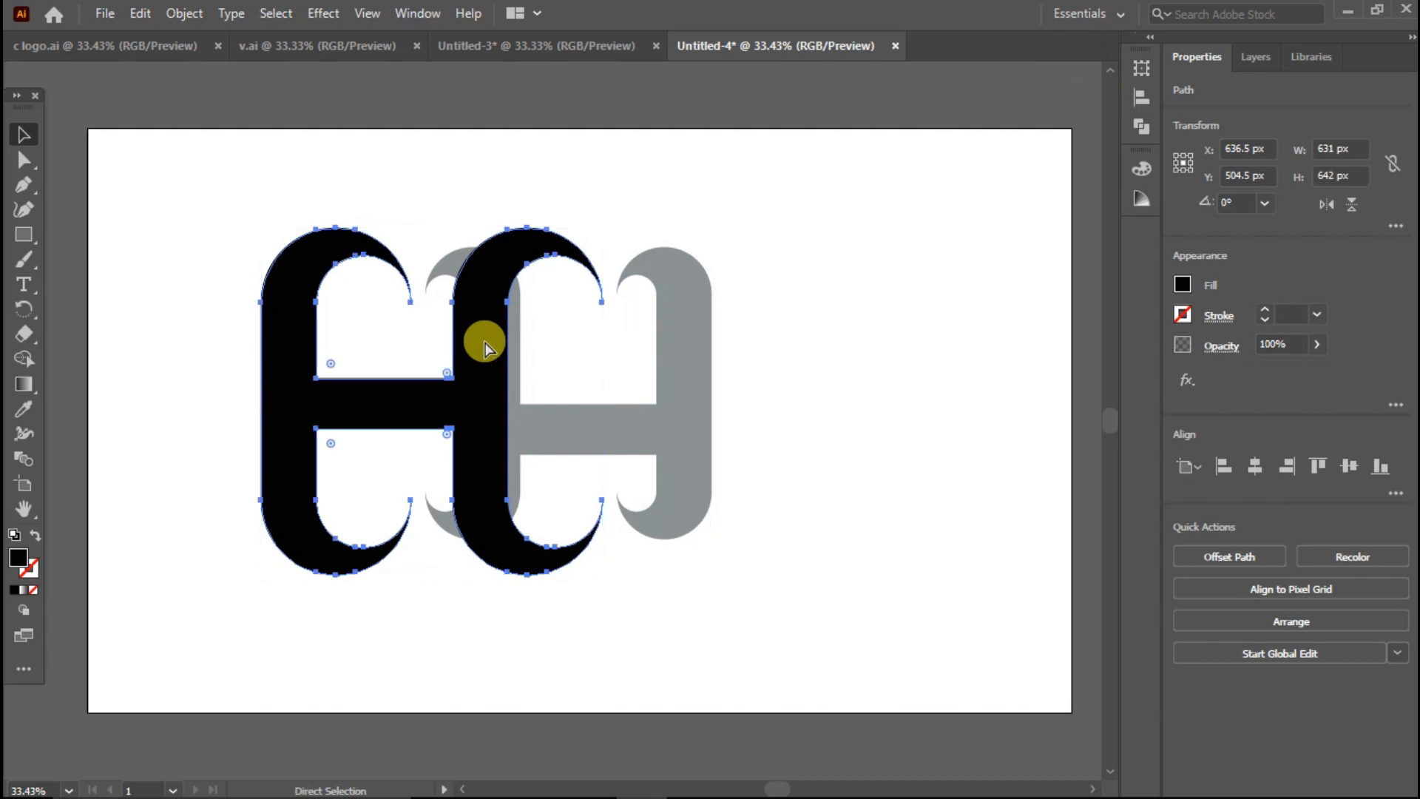
key(ctrl+z)
click(871, 380)
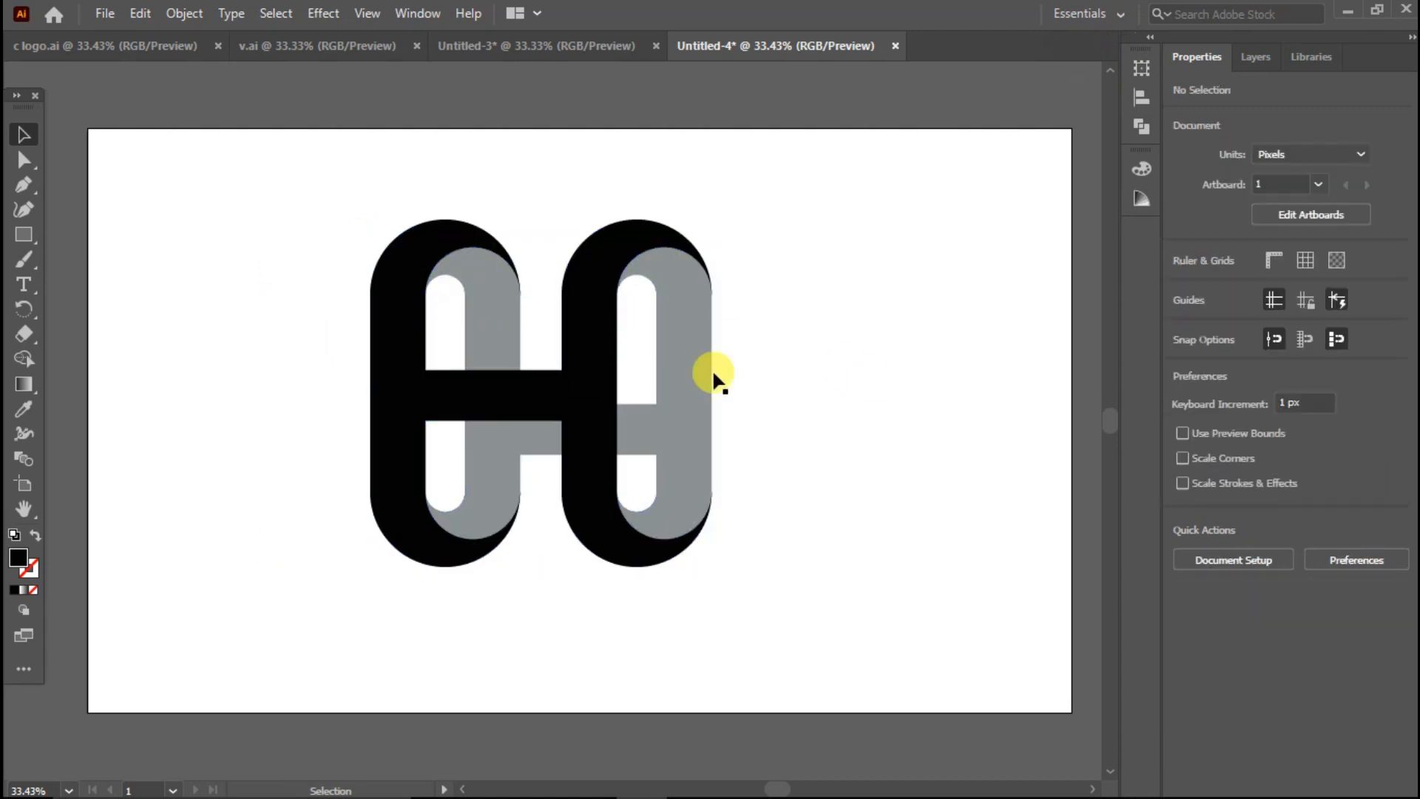
Step: Fill the black H shape with the bright cyan swatch
click(590, 377)
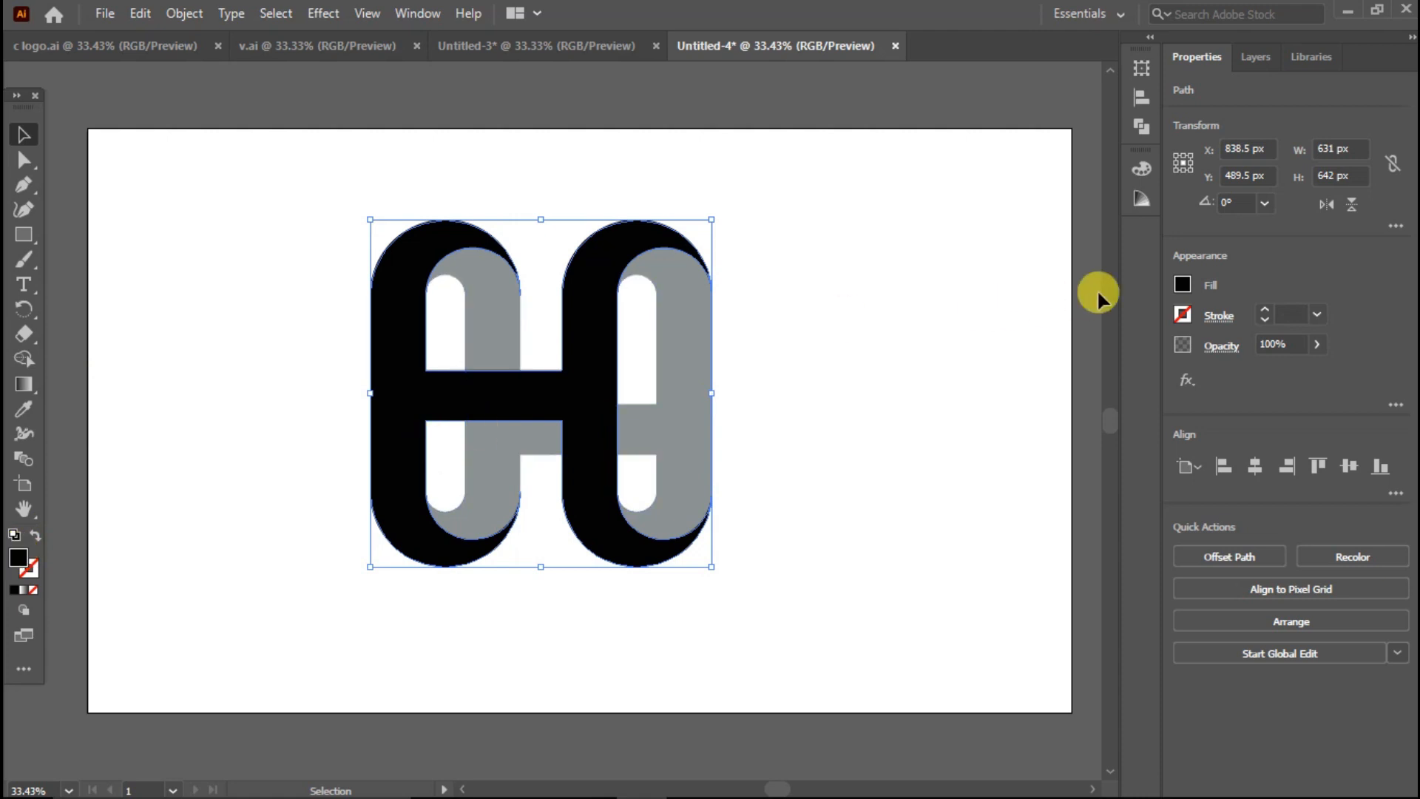
click(1181, 285)
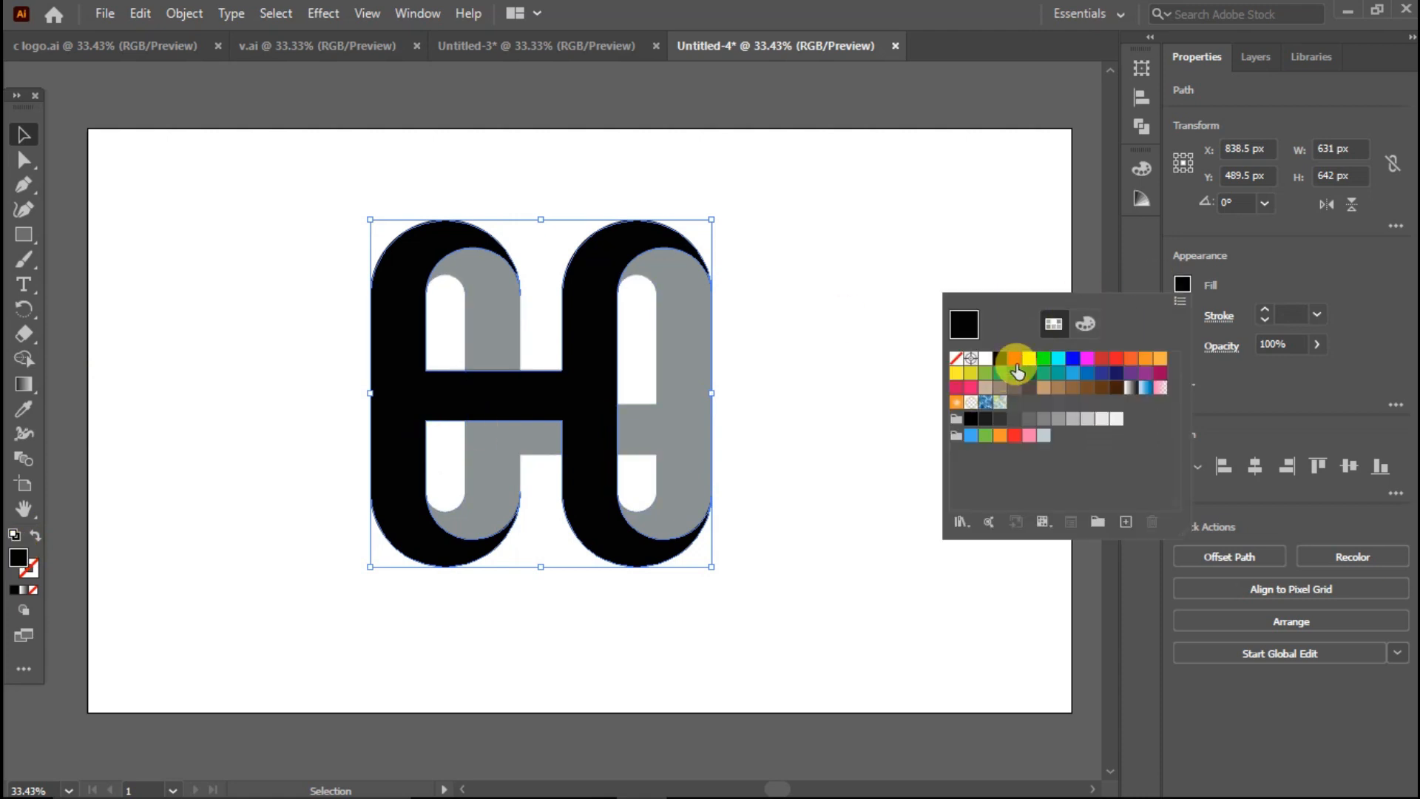
click(1060, 360)
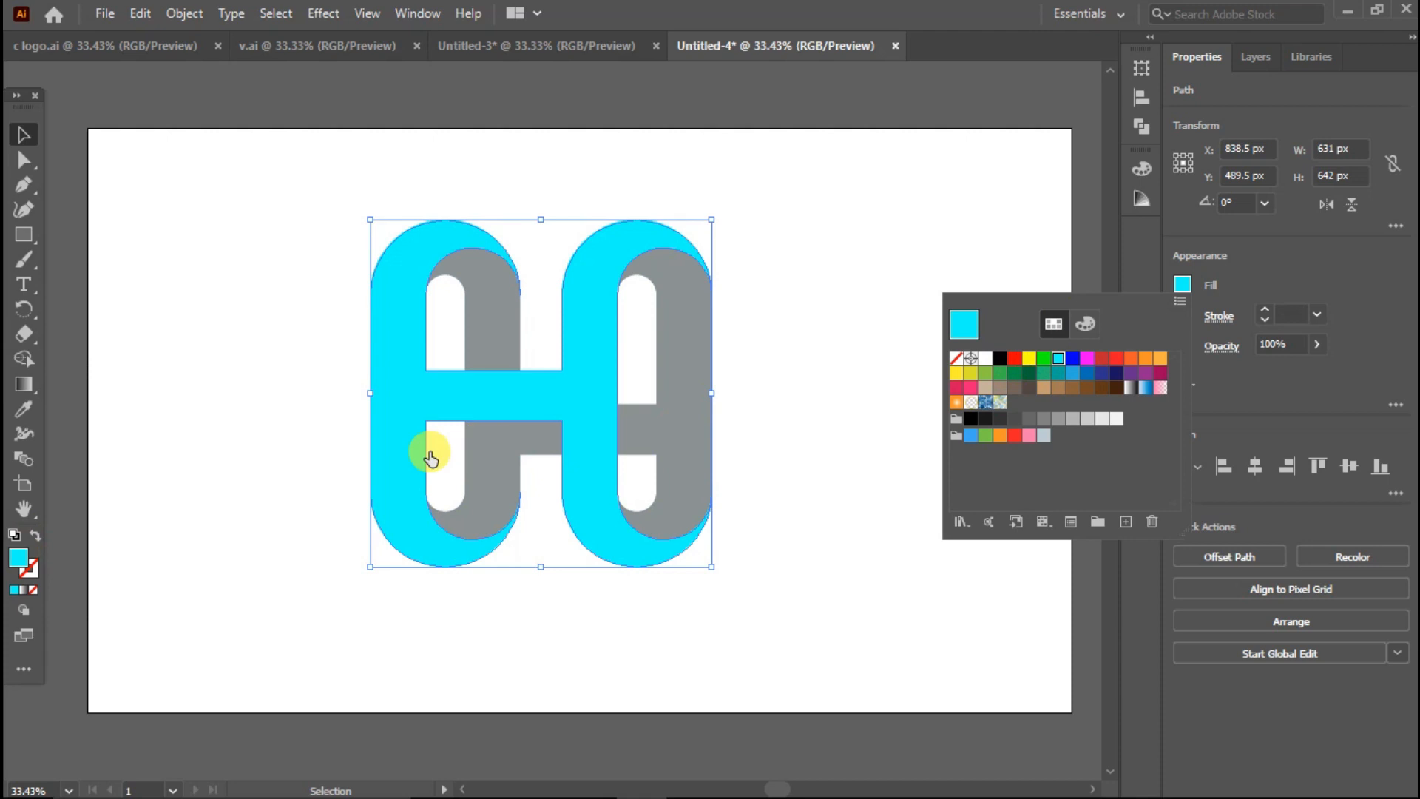
Step: Apply a linear gradient to the front H and angle it diagonally from its upper-left arc towards the lower part of the right stem
click(25, 393)
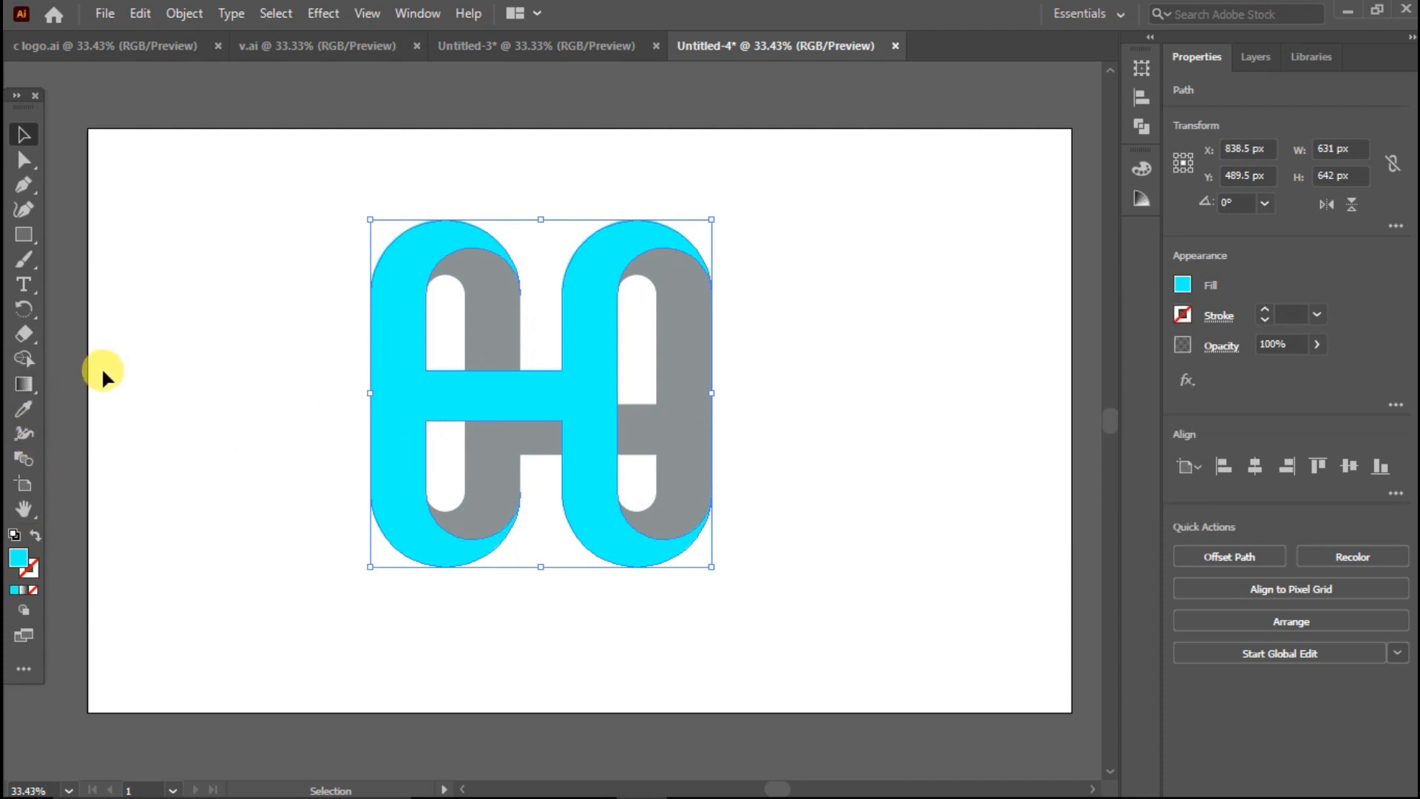
click(28, 397)
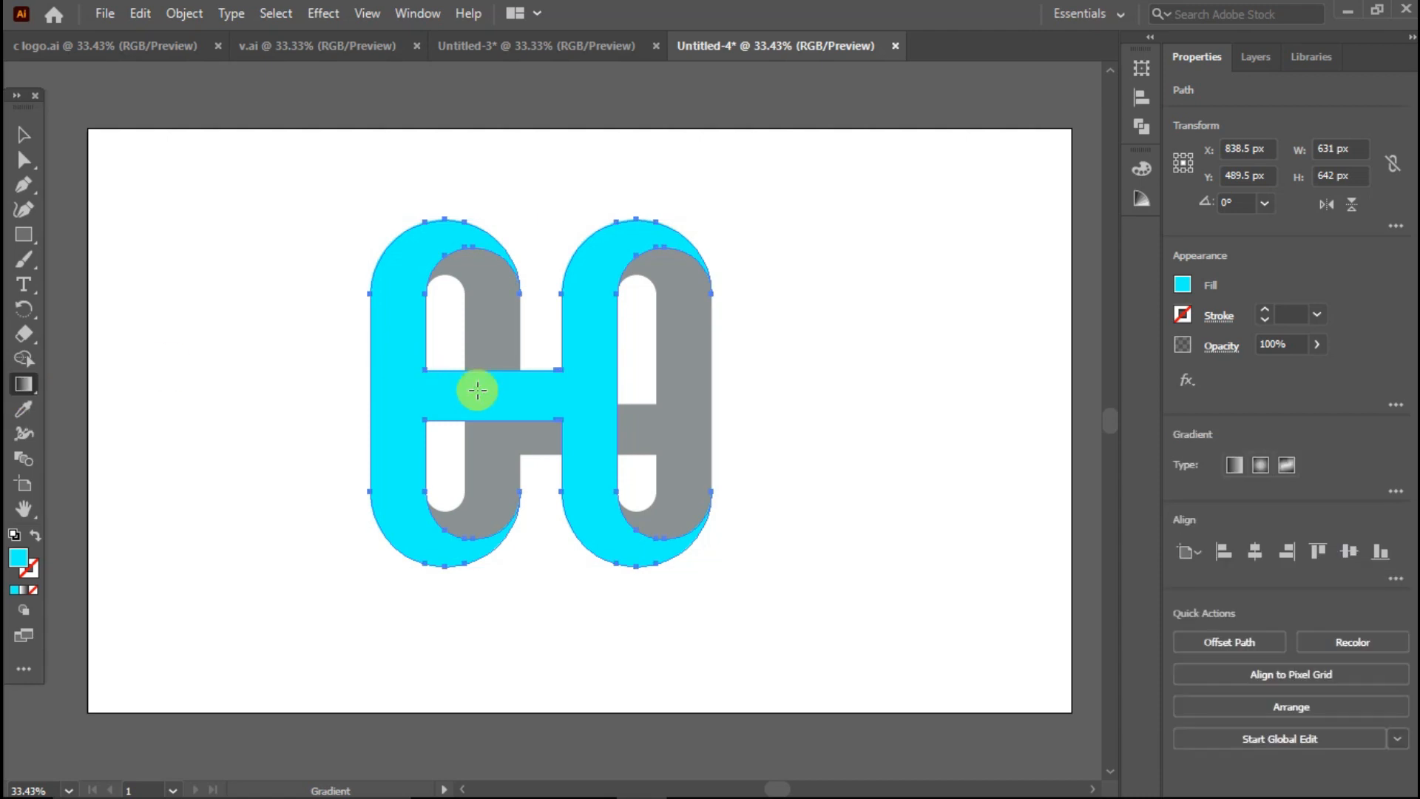
click(530, 393)
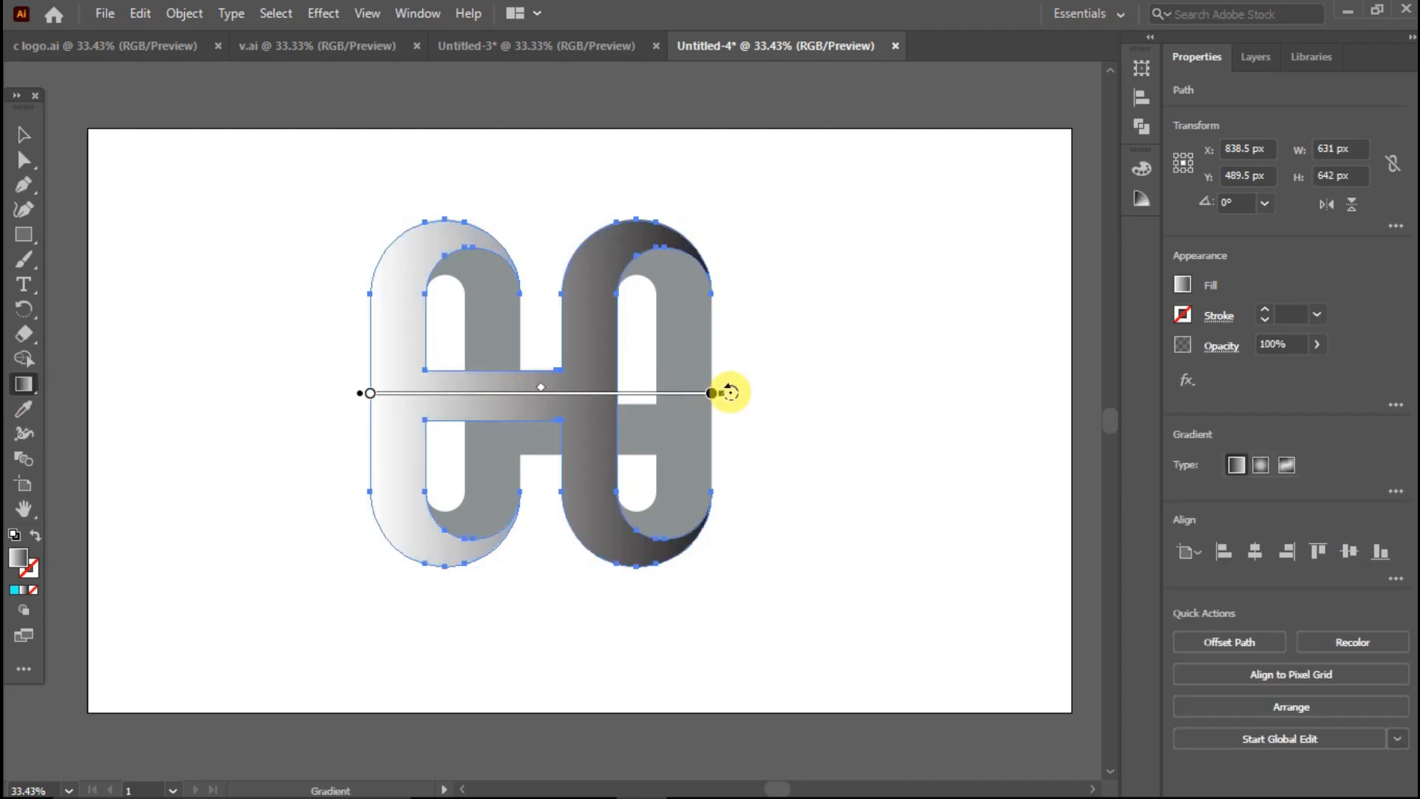
mouse_move(730, 392)
mouse_down()
mouse_move(443, 241)
mouse_move(317, 292)
mouse_up()
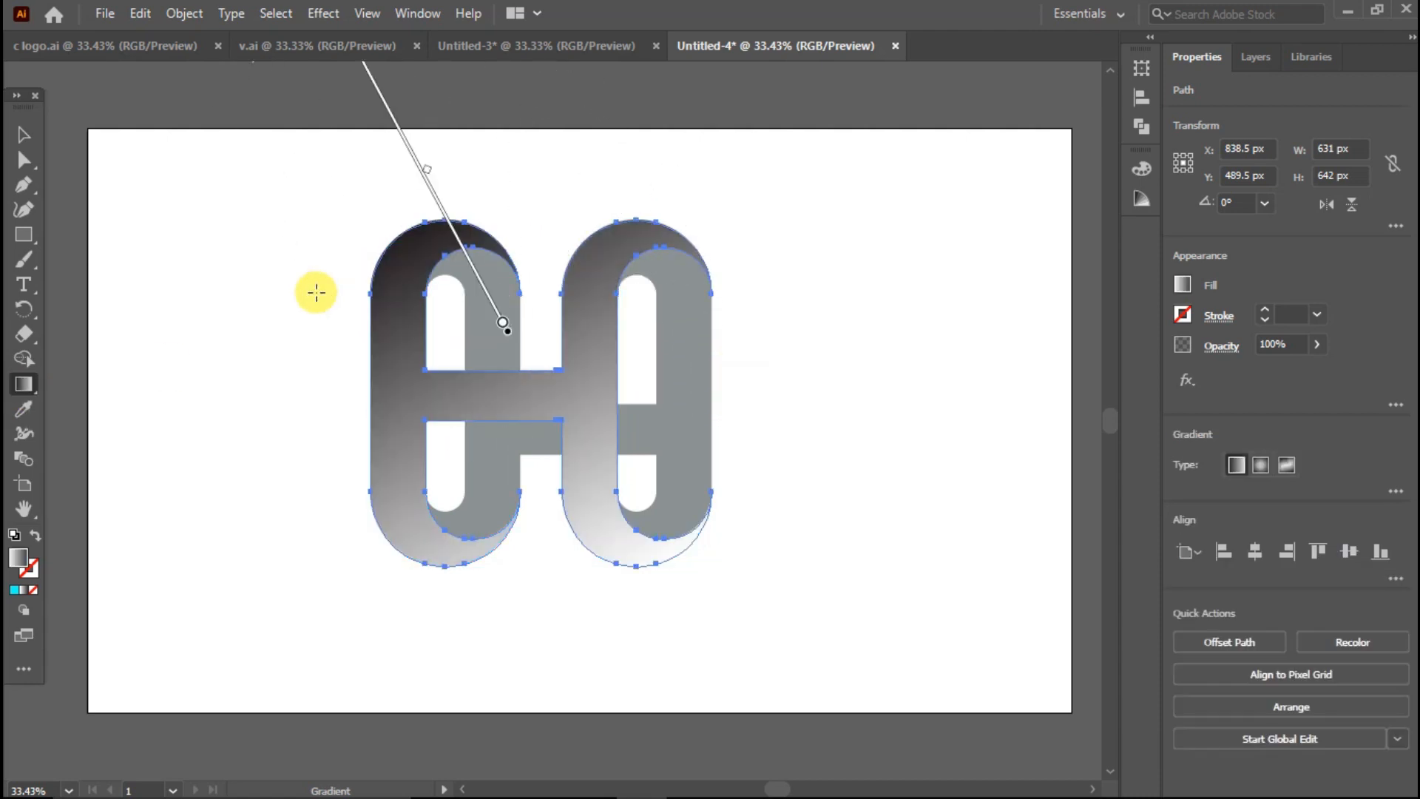
mouse_move(418, 166)
mouse_down()
mouse_move(485, 263)
mouse_move(507, 339)
mouse_up()
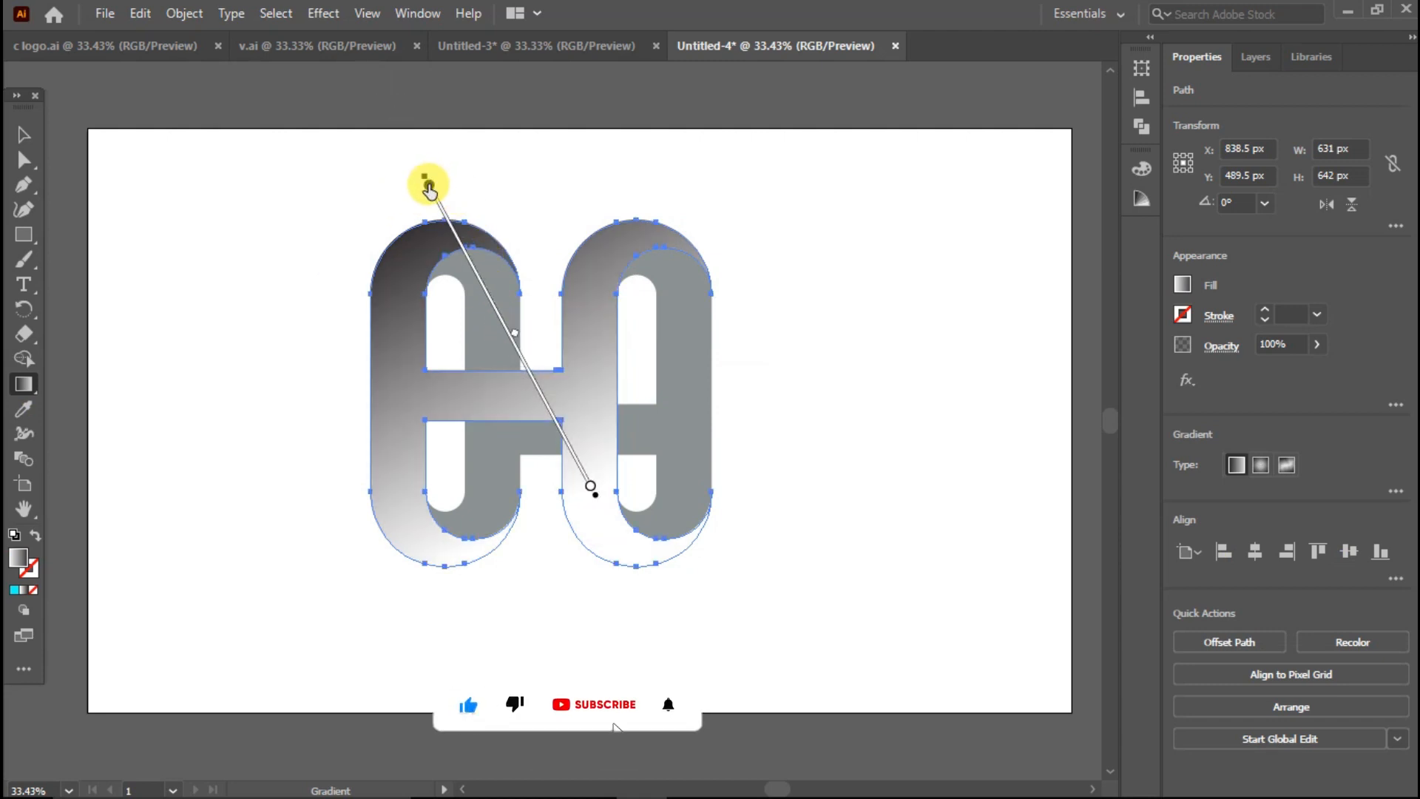
Step: Color the front H's gradient stops bright cyan at the upper-left end and medium blue at the lower-right end
double_click(429, 186)
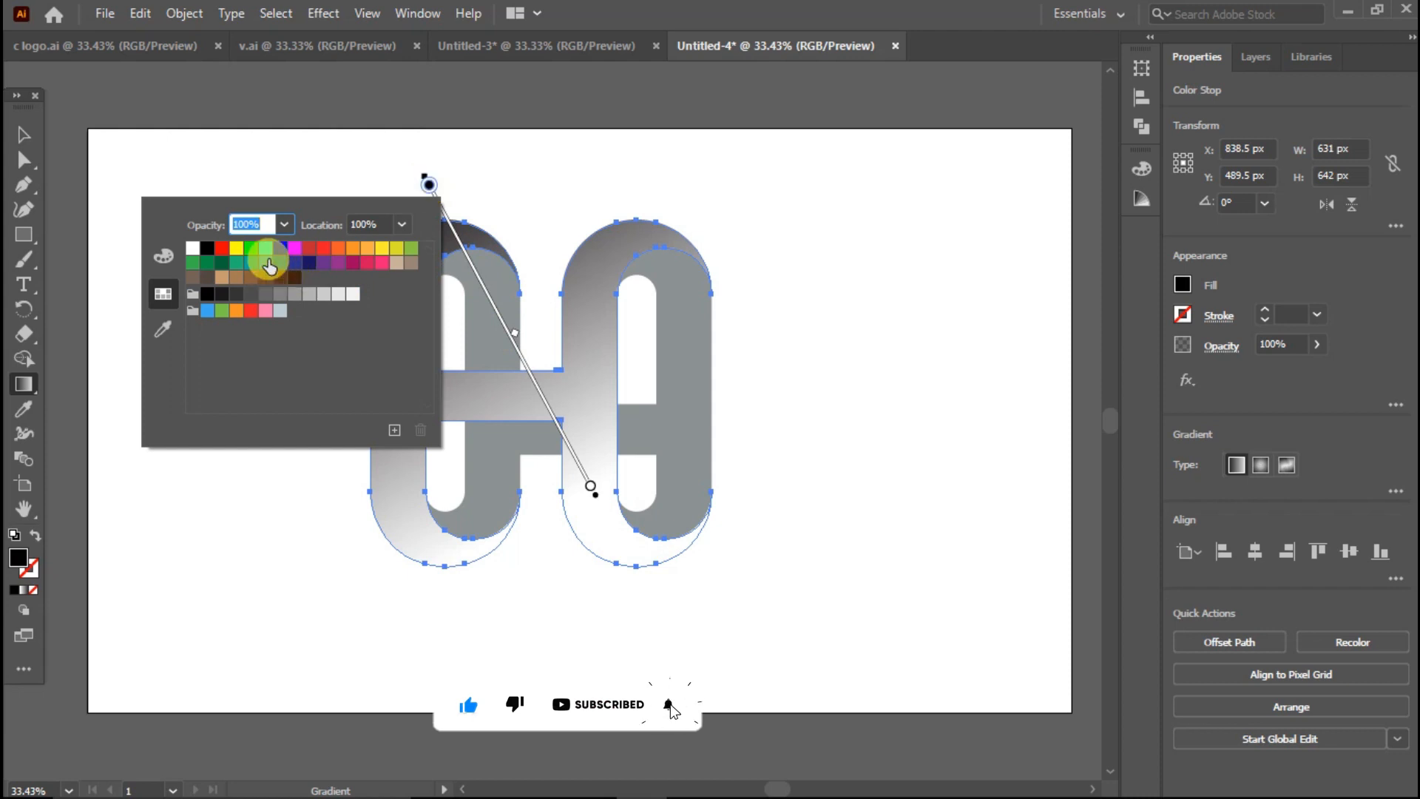
click(264, 249)
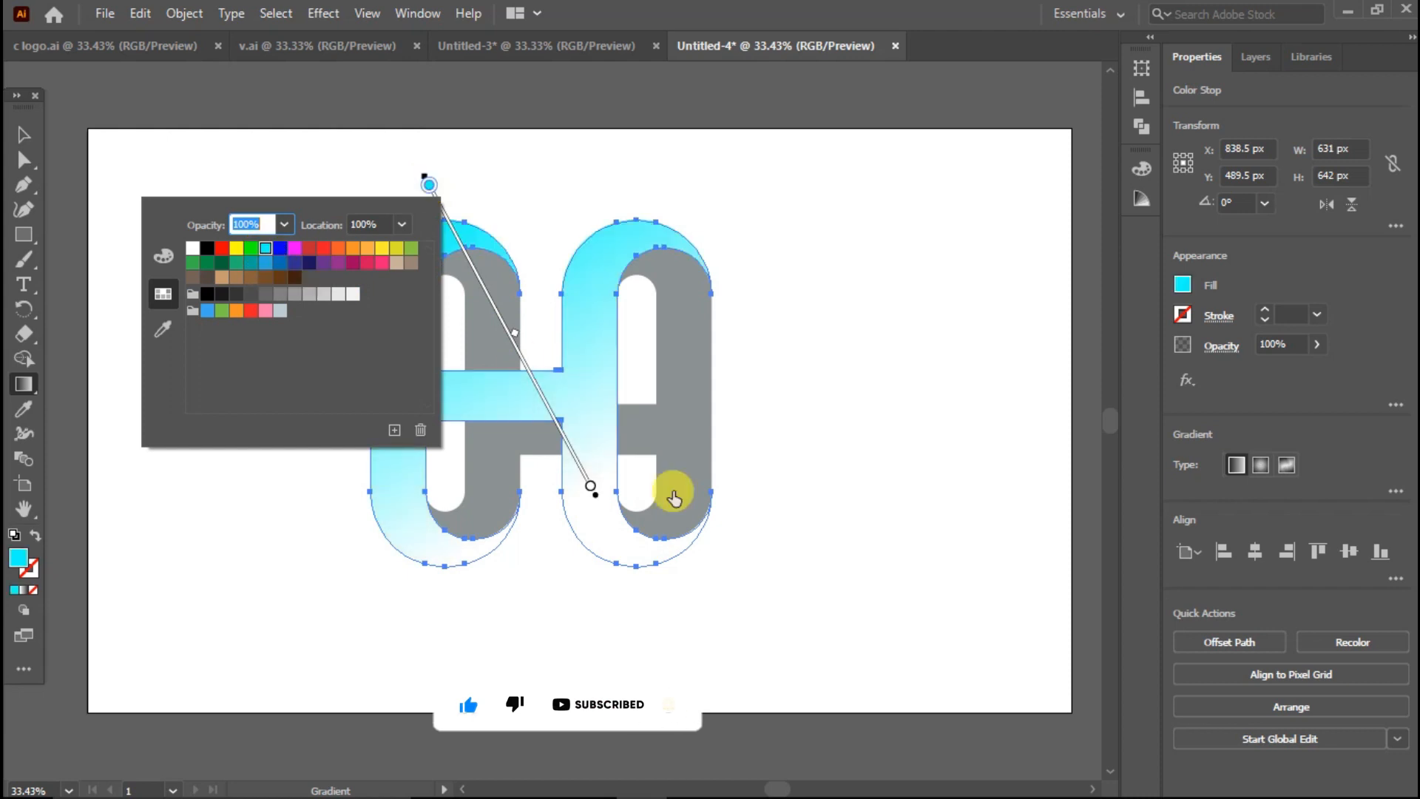
click(589, 490)
click(589, 490)
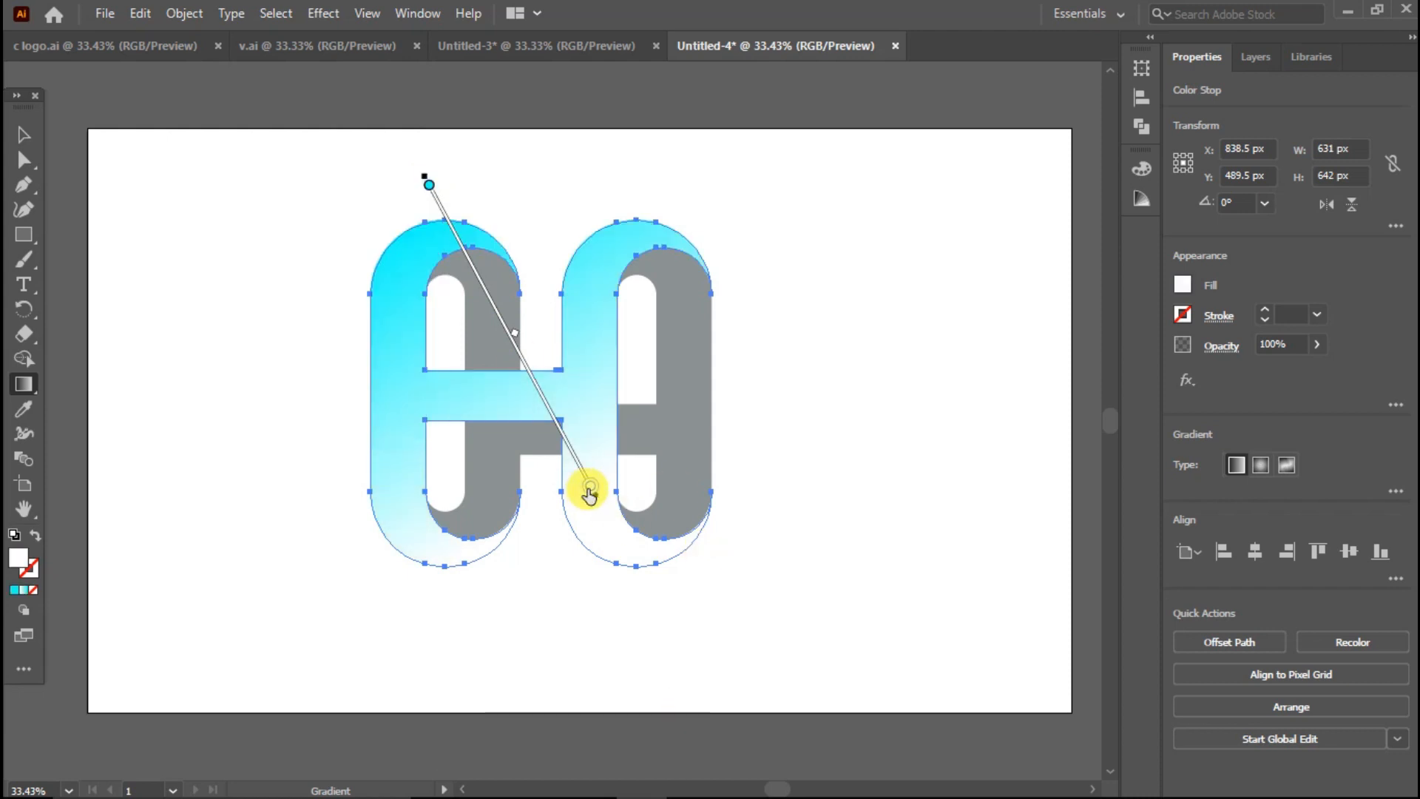
double_click(589, 489)
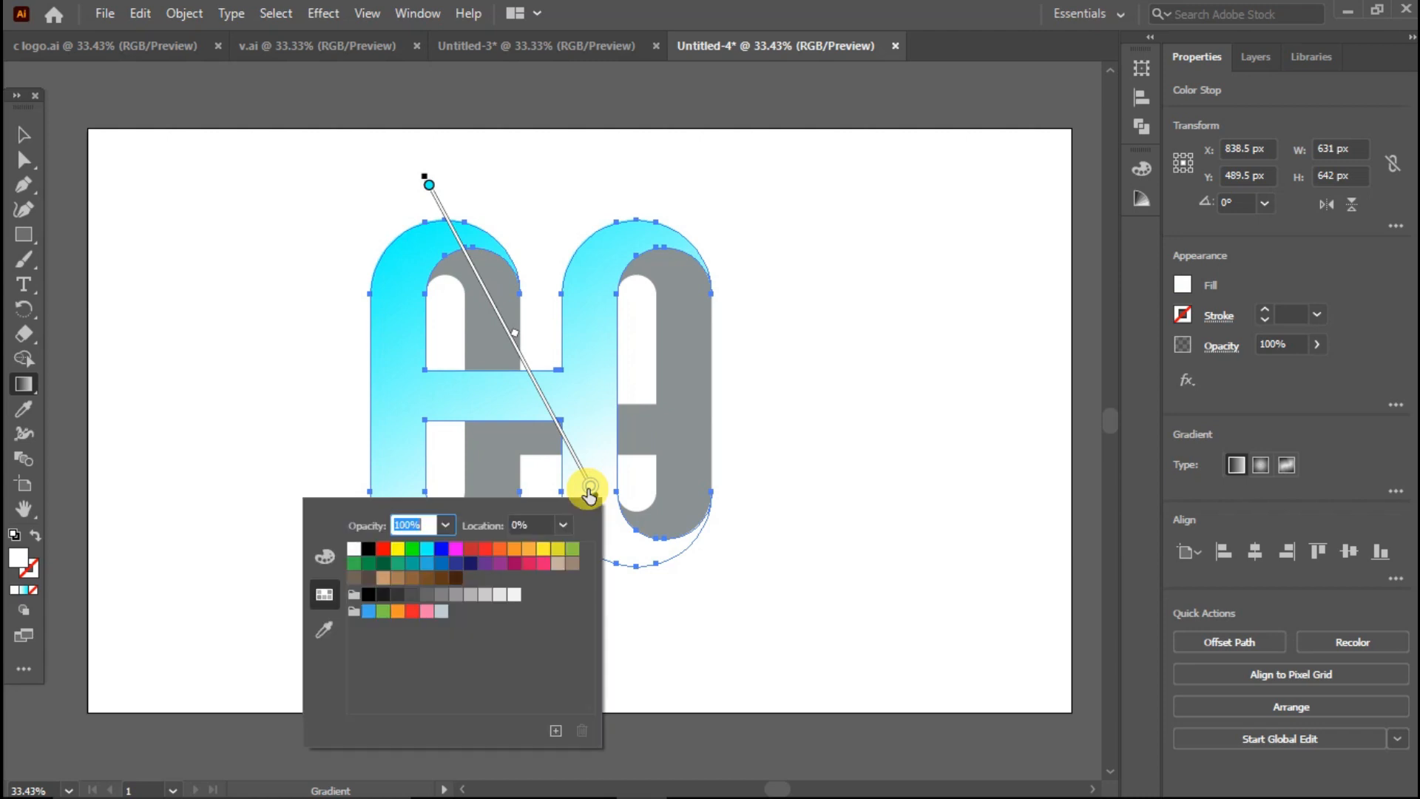
click(427, 563)
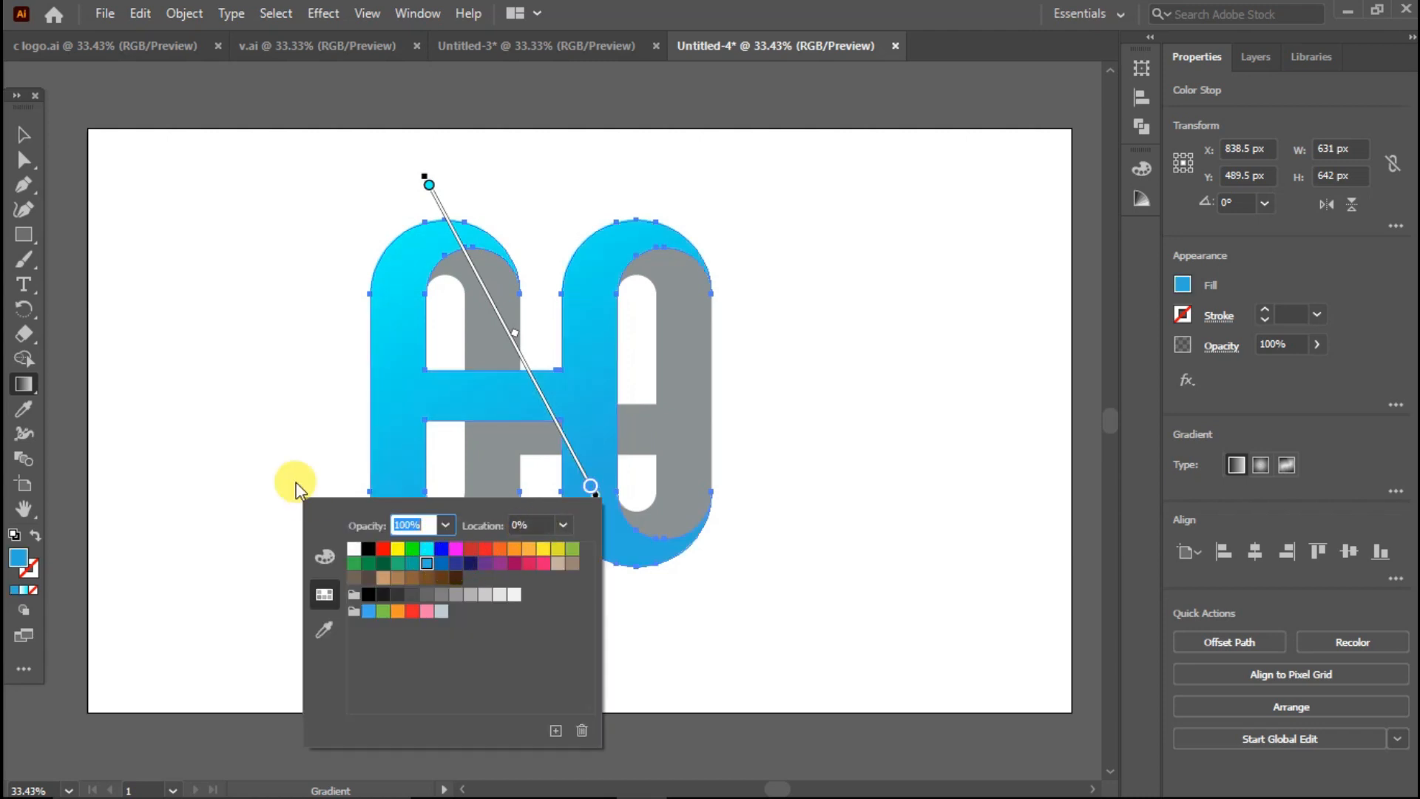
click(35, 136)
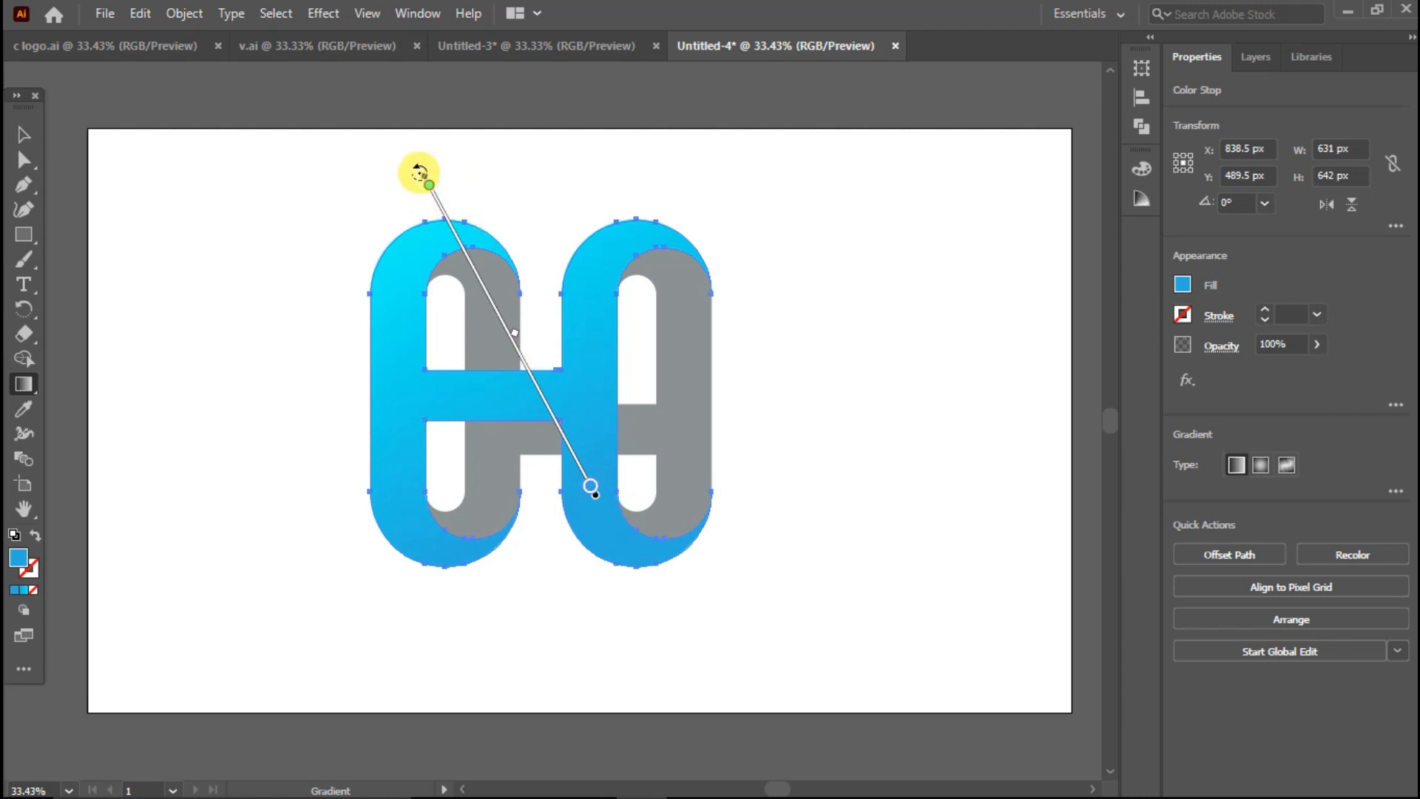
Step: Shift the front H's gradient down along its diagonal so it runs from the upper-left arc to the right stem's lower arc
click(426, 184)
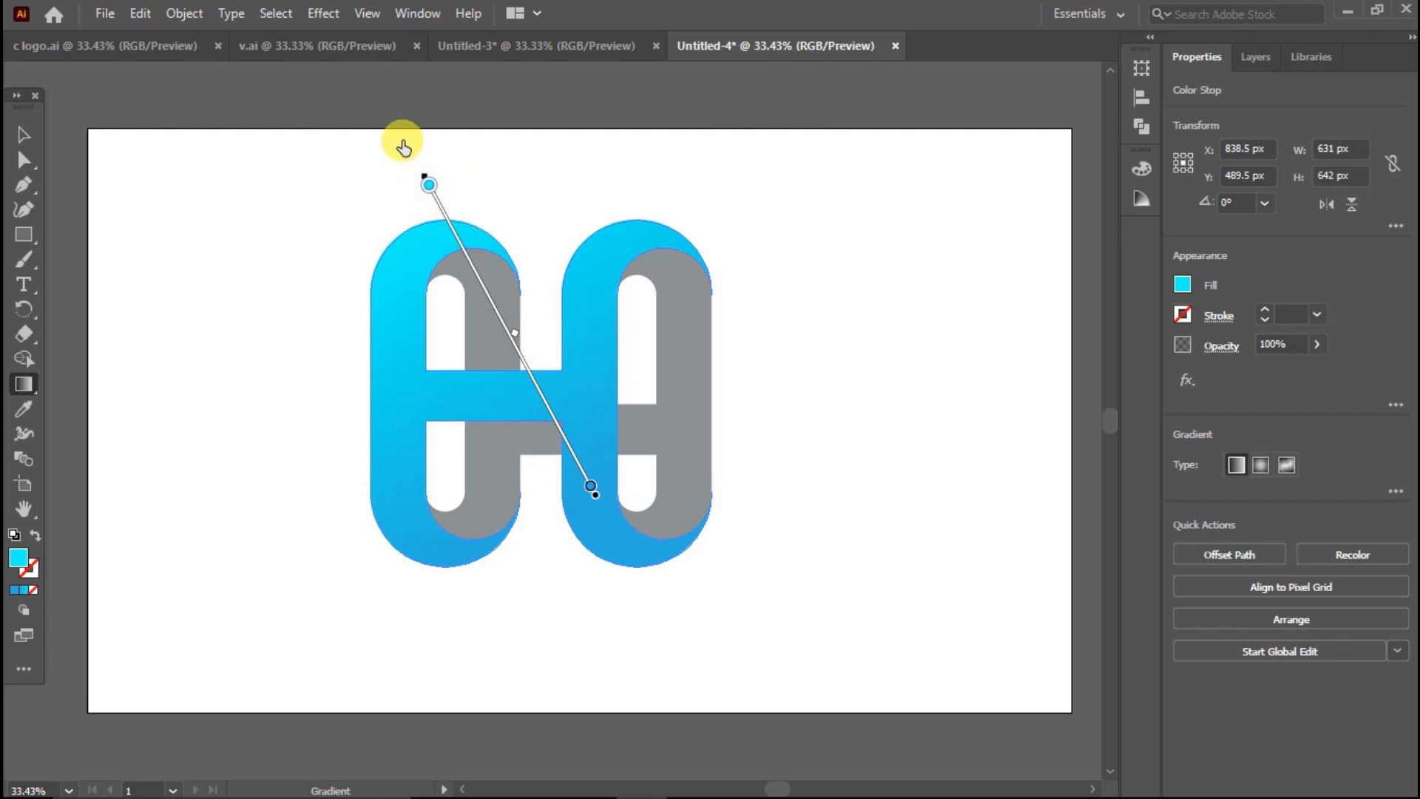
drag(449, 229, 475, 279)
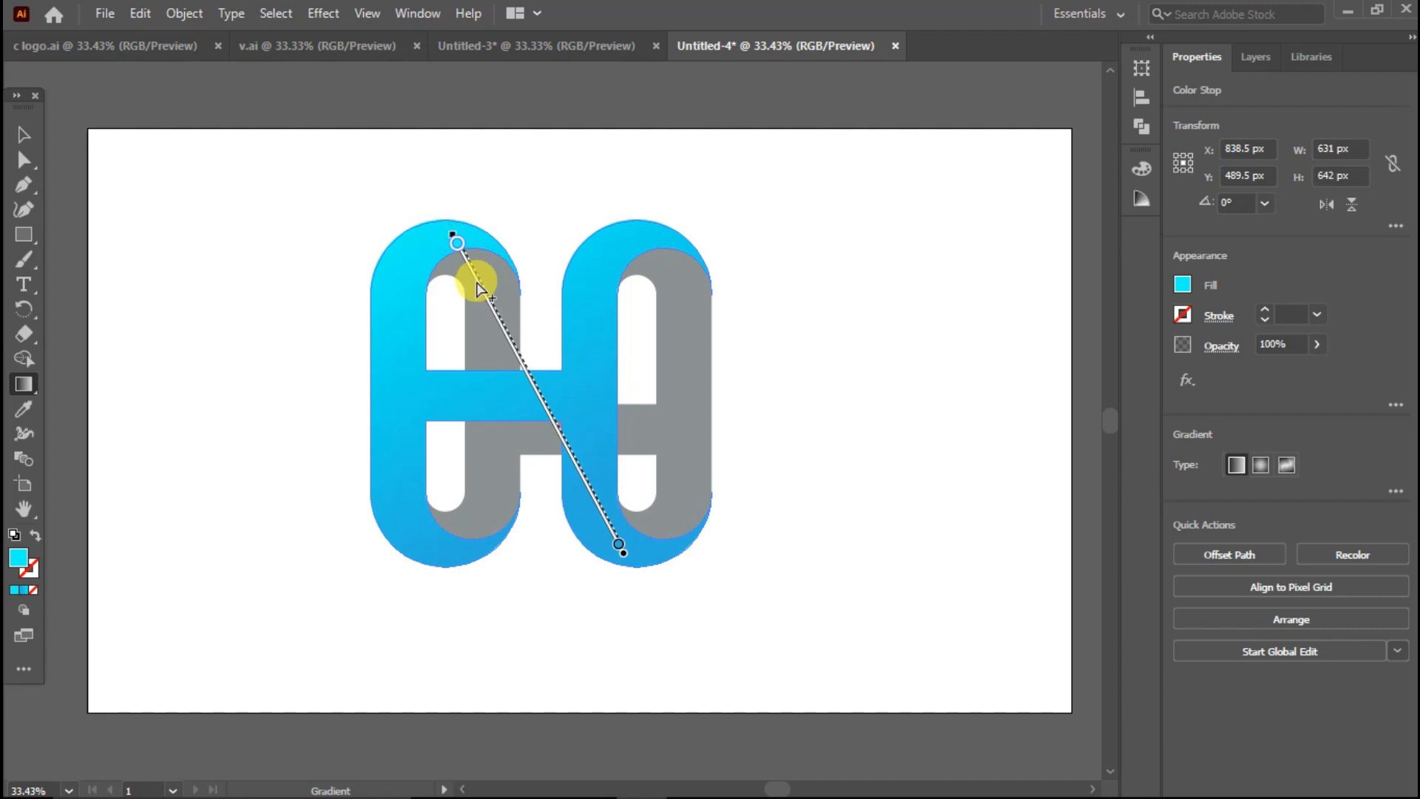
drag(512, 340, 508, 335)
click(24, 136)
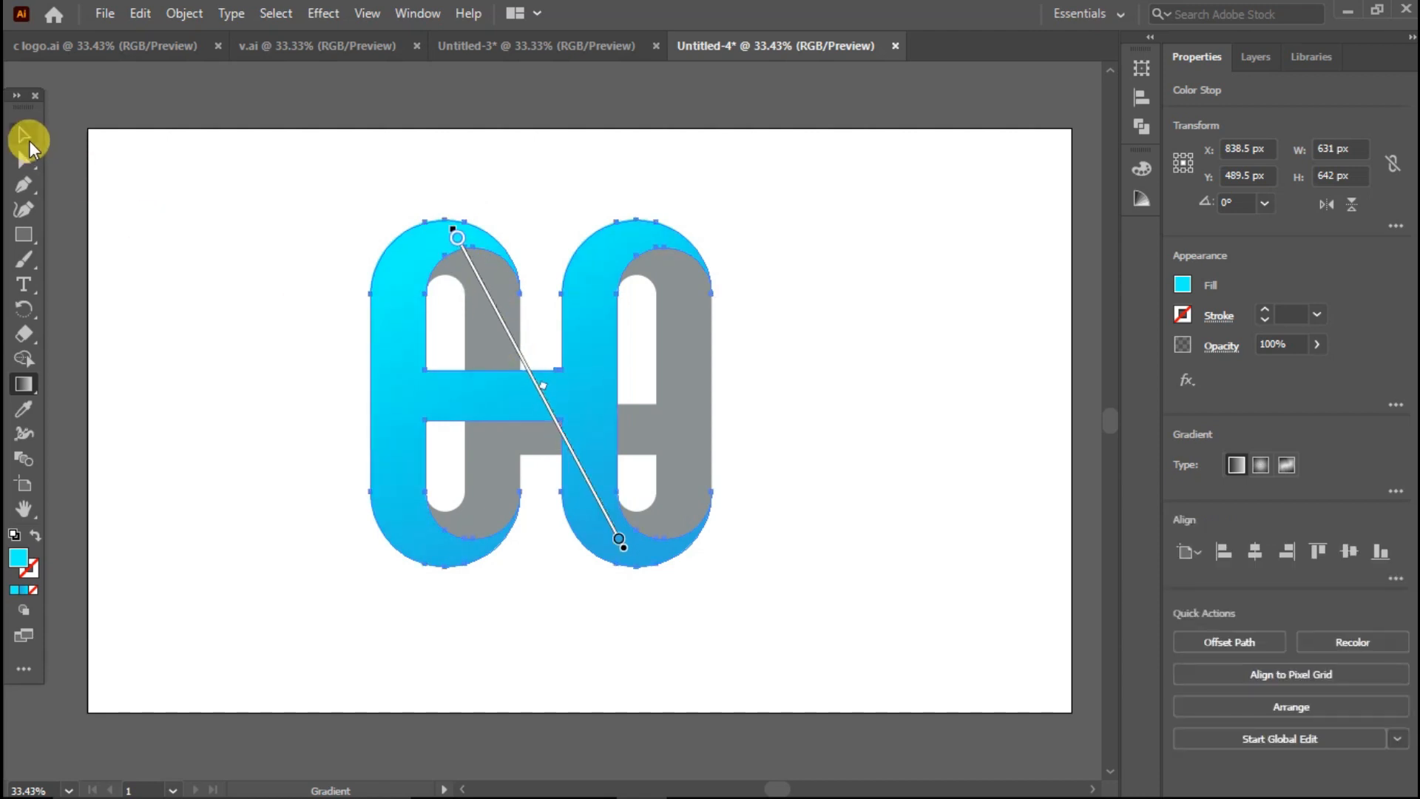
click(320, 252)
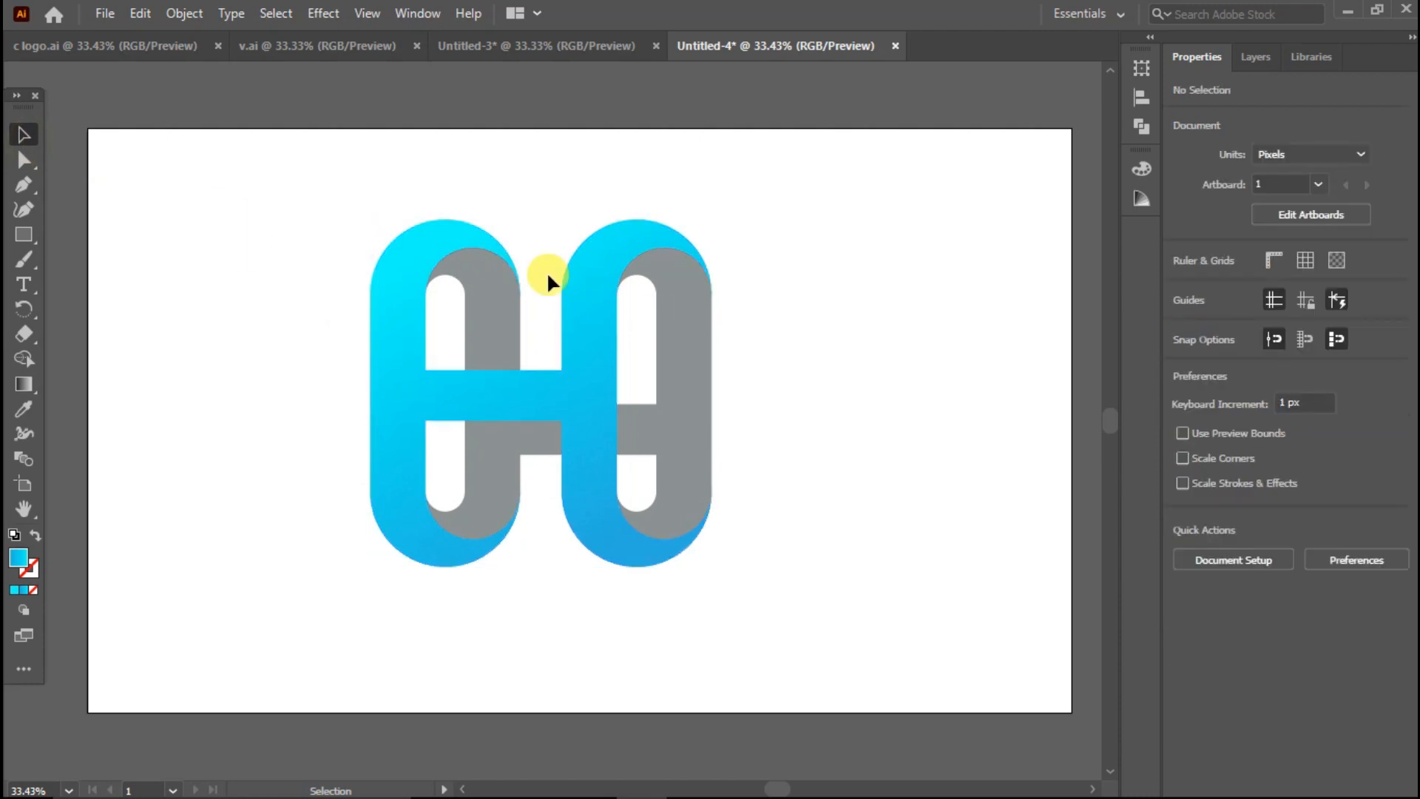
Step: Apply a linear gradient to the grey back H and angle it diagonally from above its upper-left arc down towards the crossbar
click(692, 354)
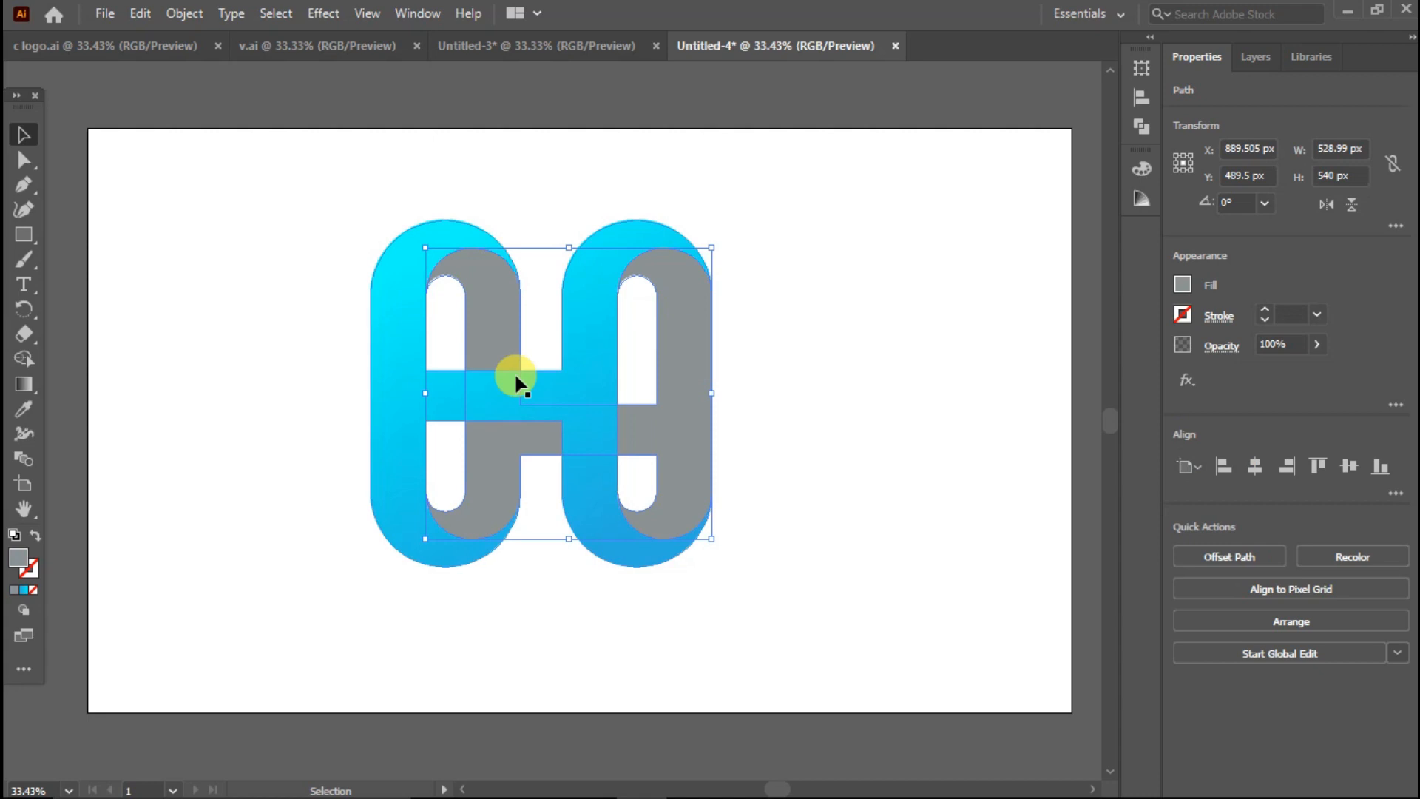
click(30, 338)
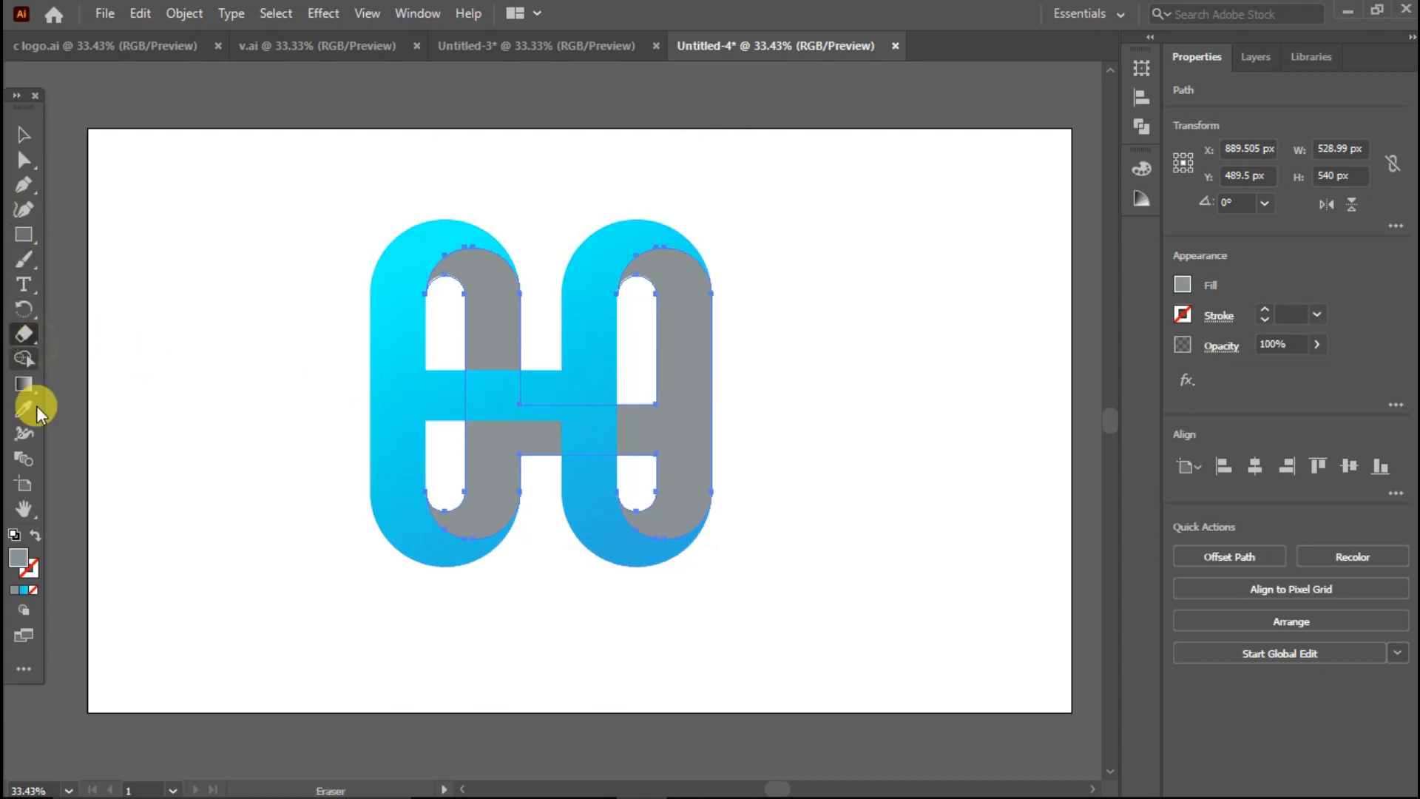
click(25, 392)
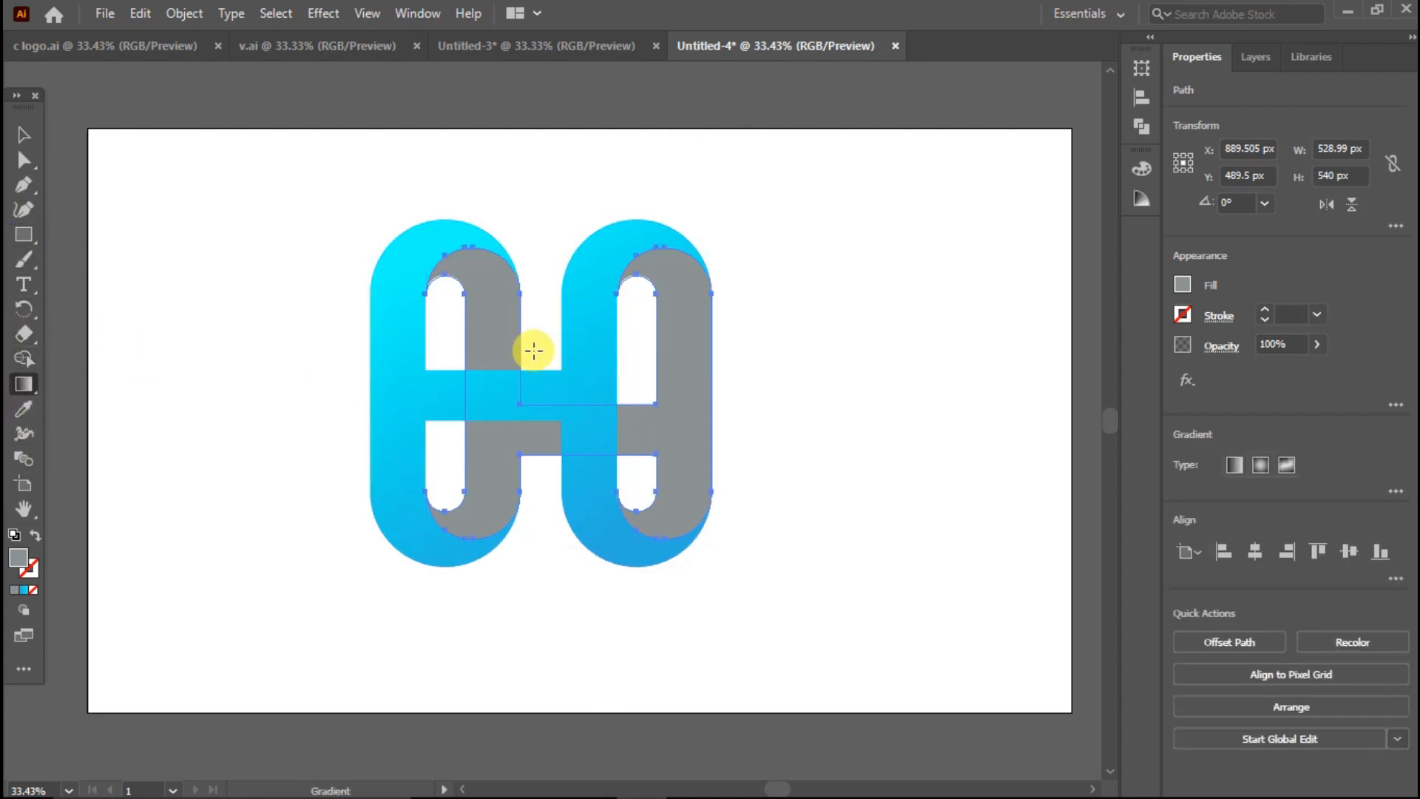
click(490, 341)
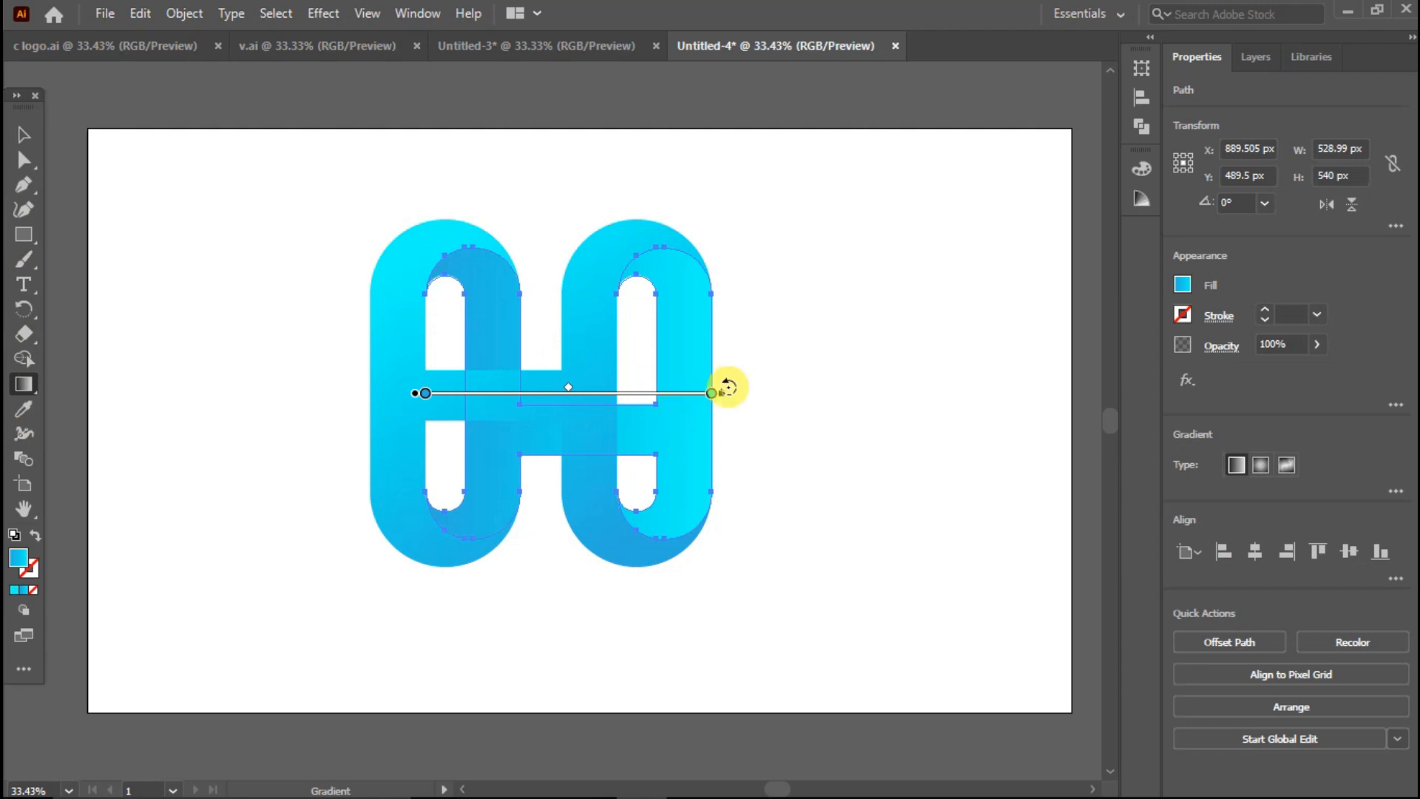
mouse_move(728, 386)
mouse_down()
mouse_move(545, 225)
mouse_move(381, 250)
mouse_move(349, 295)
mouse_move(374, 200)
mouse_up()
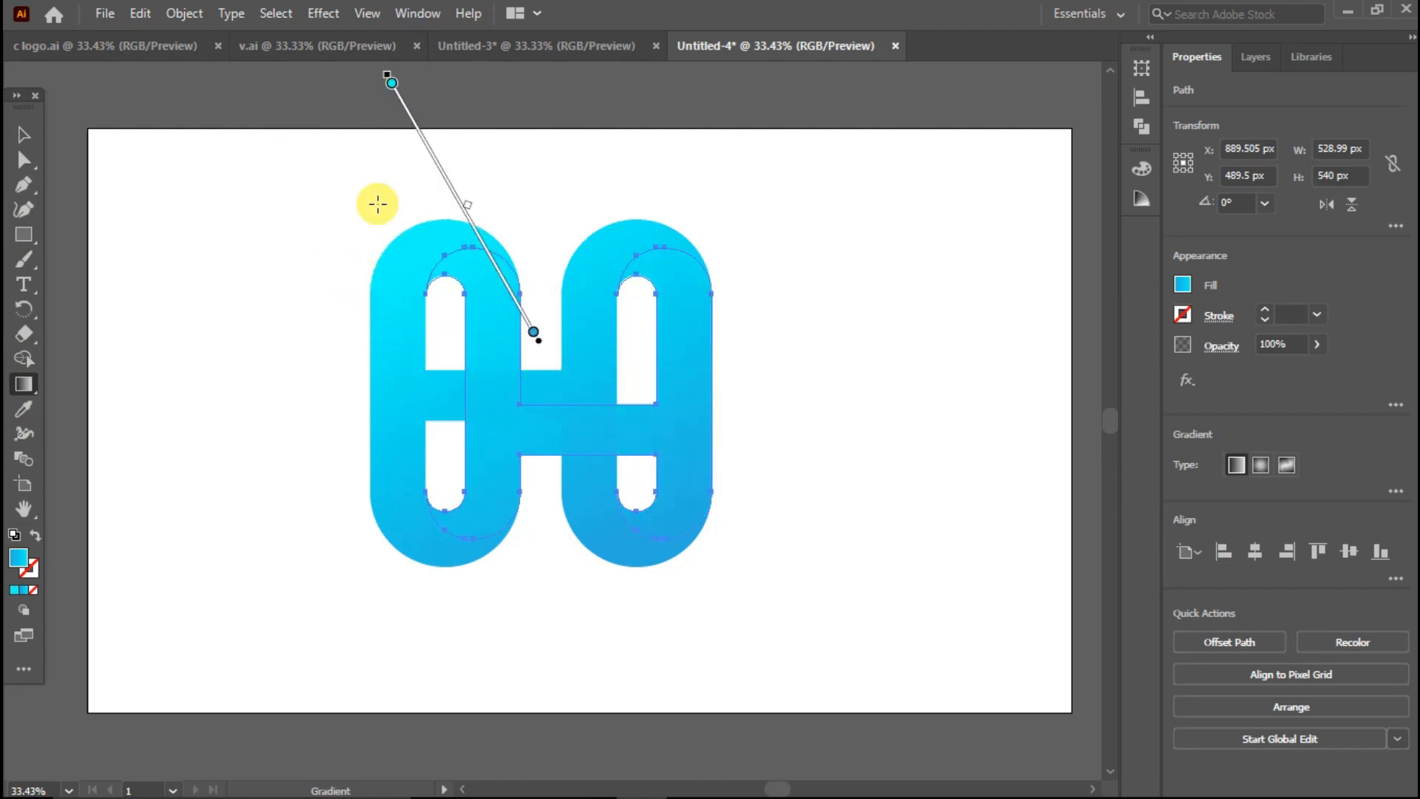
Step: Color the back H's gradient stops with grey swatches: mid-light grey at the upper end and R=204 G=204 B=204 at the lower end
double_click(392, 84)
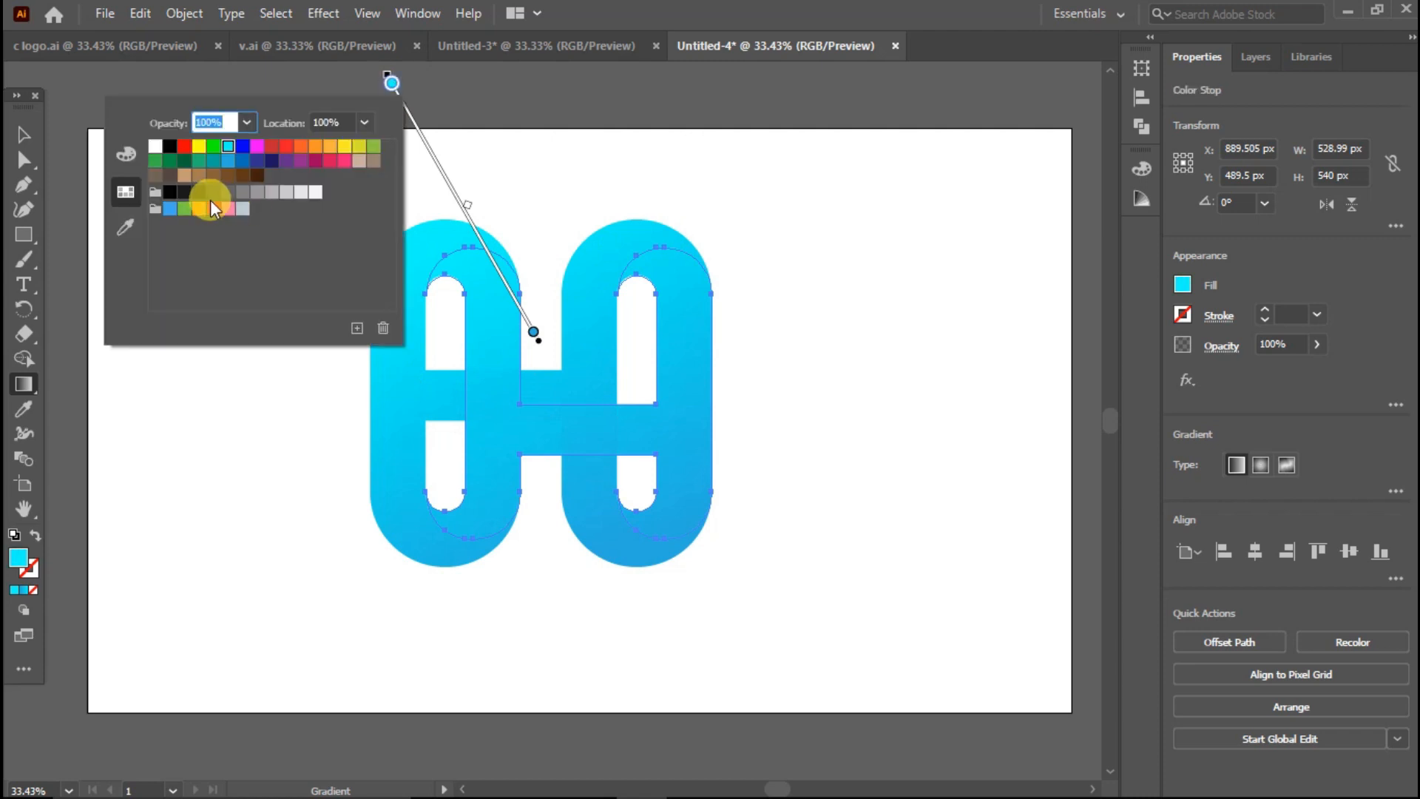
click(257, 198)
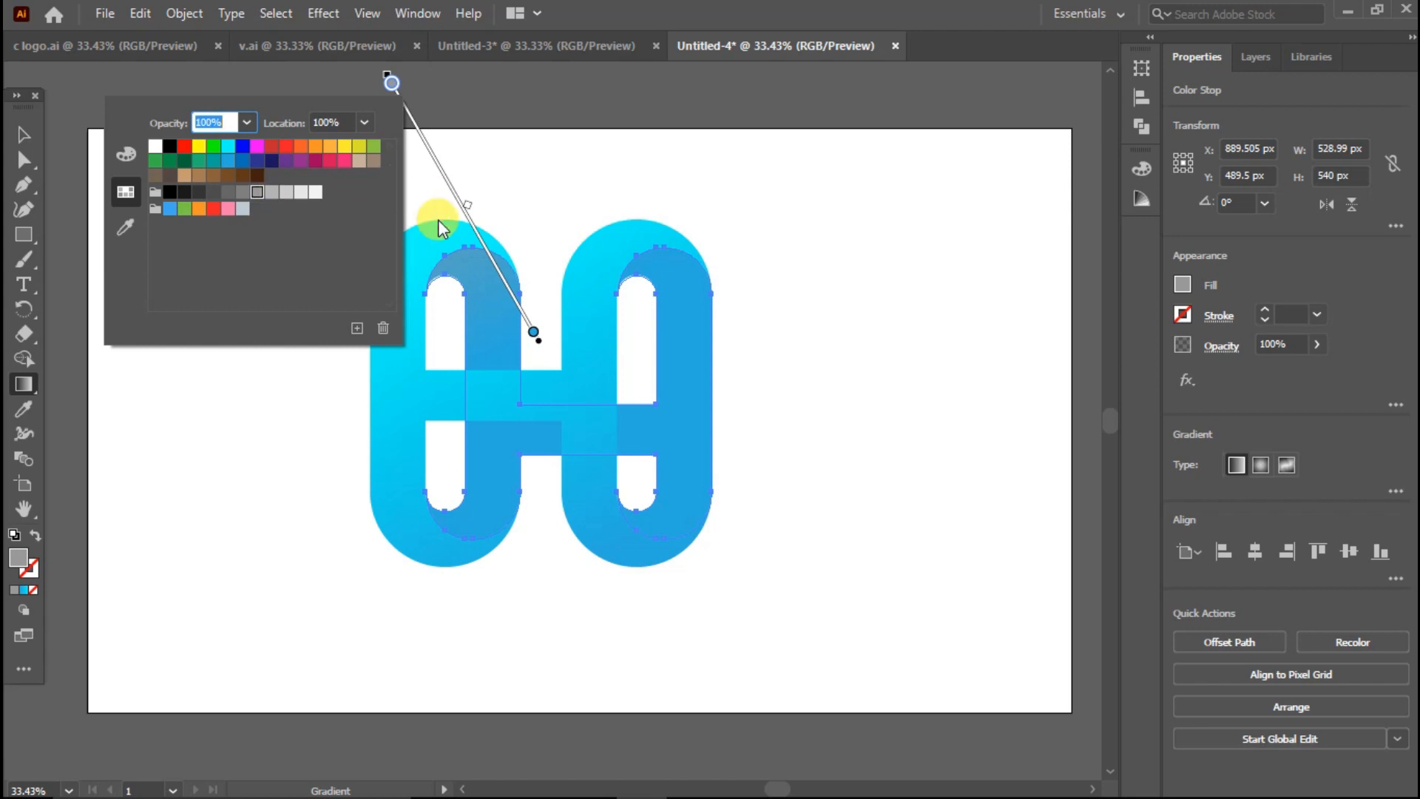
click(268, 194)
click(272, 194)
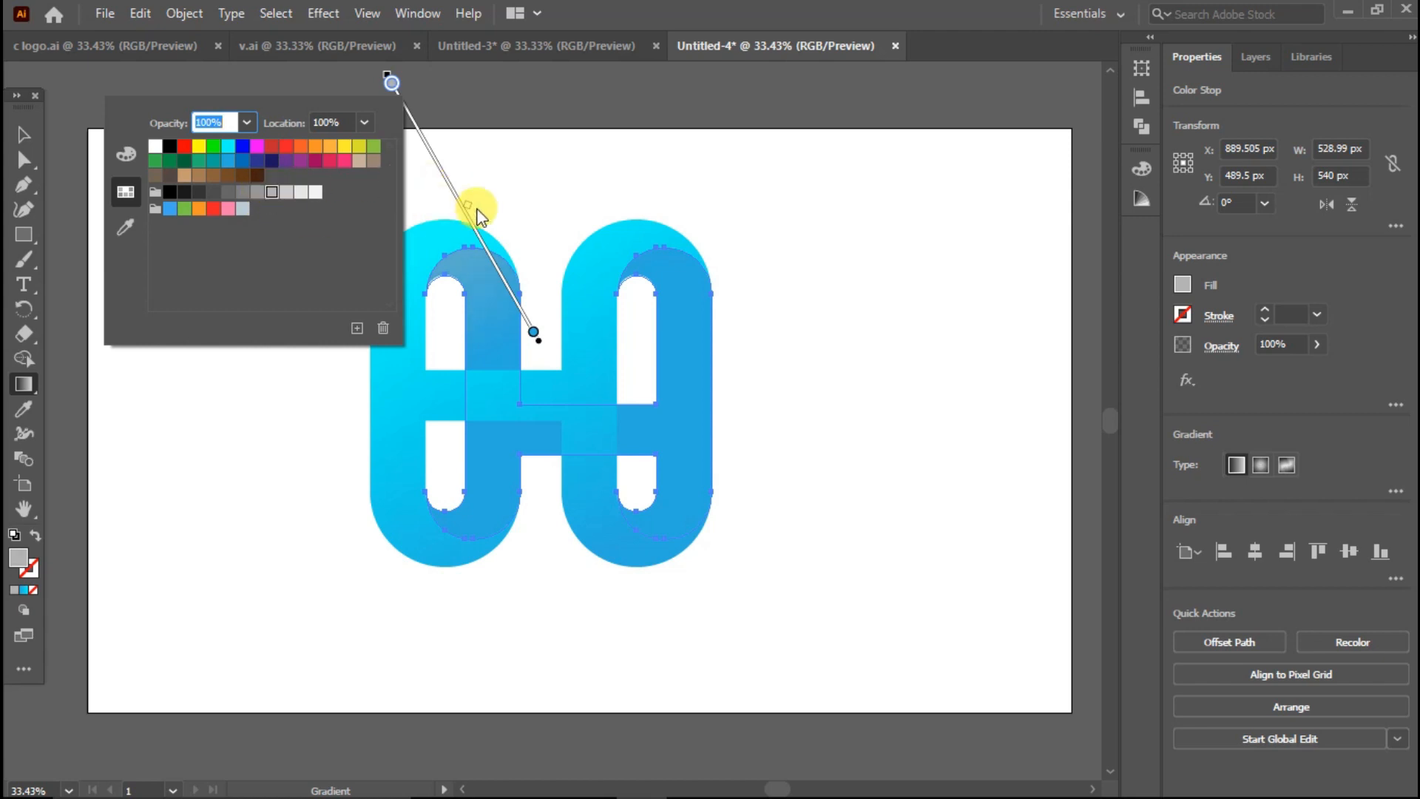
click(508, 290)
click(533, 334)
double_click(533, 336)
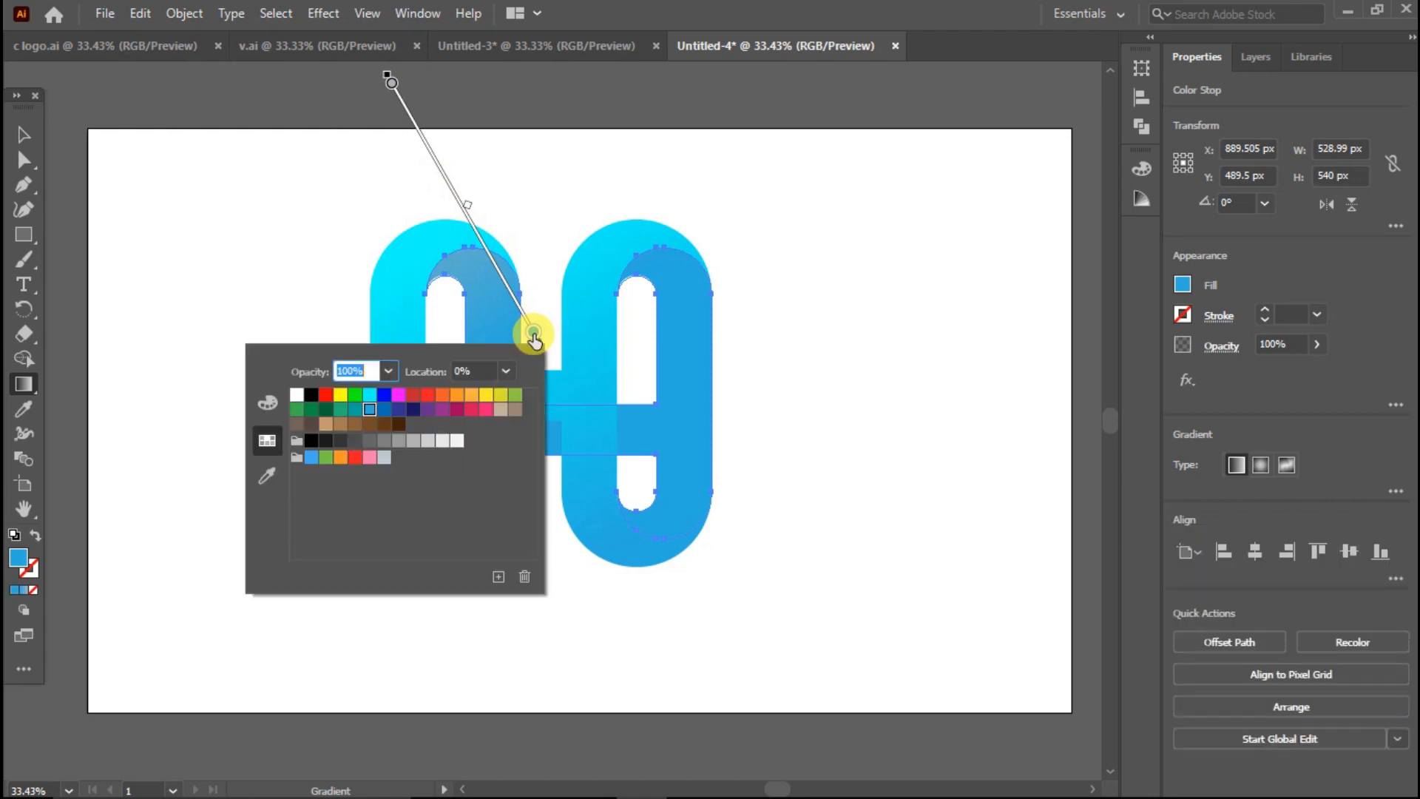
click(429, 442)
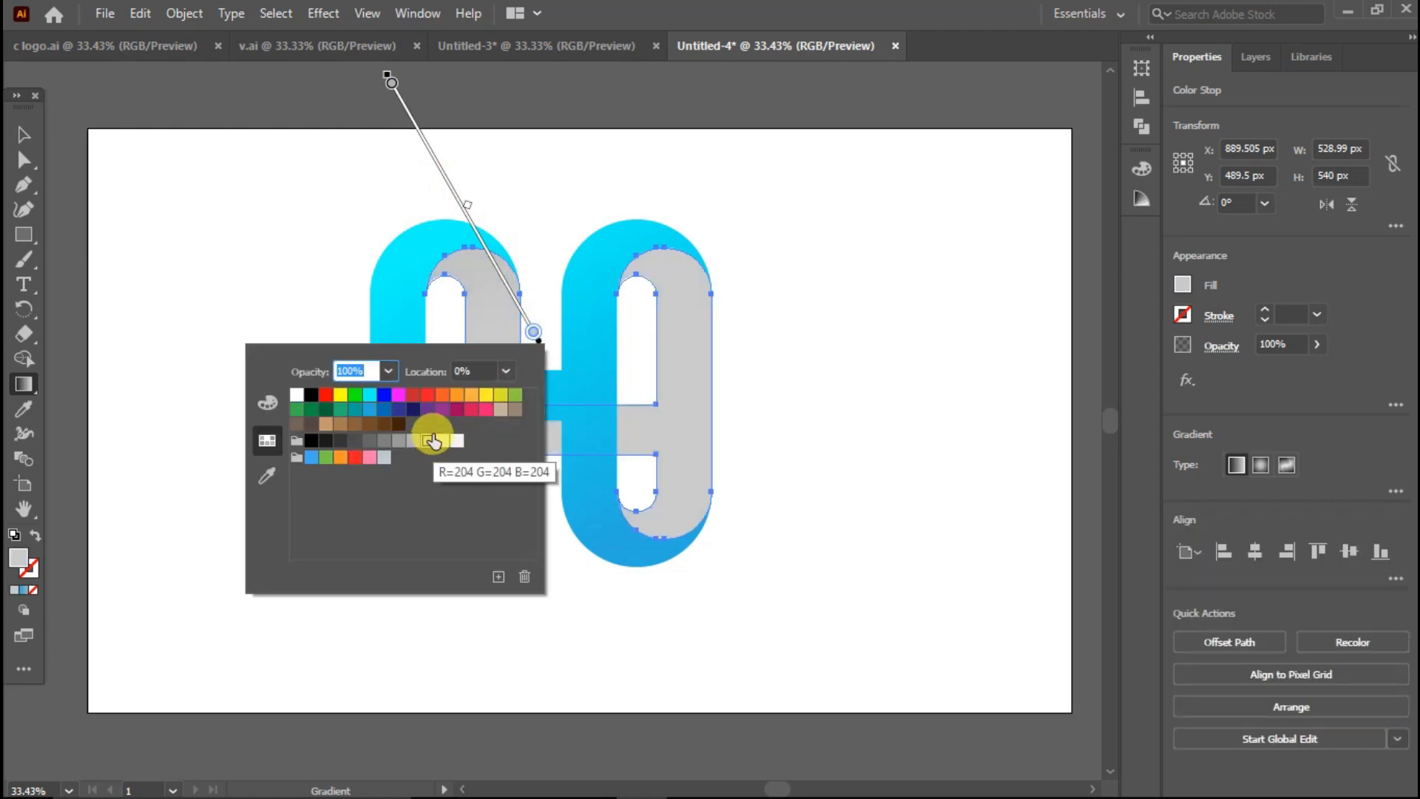
Step: Change the upper stop of the back H's gradient to a darker medium grey swatch
click(388, 82)
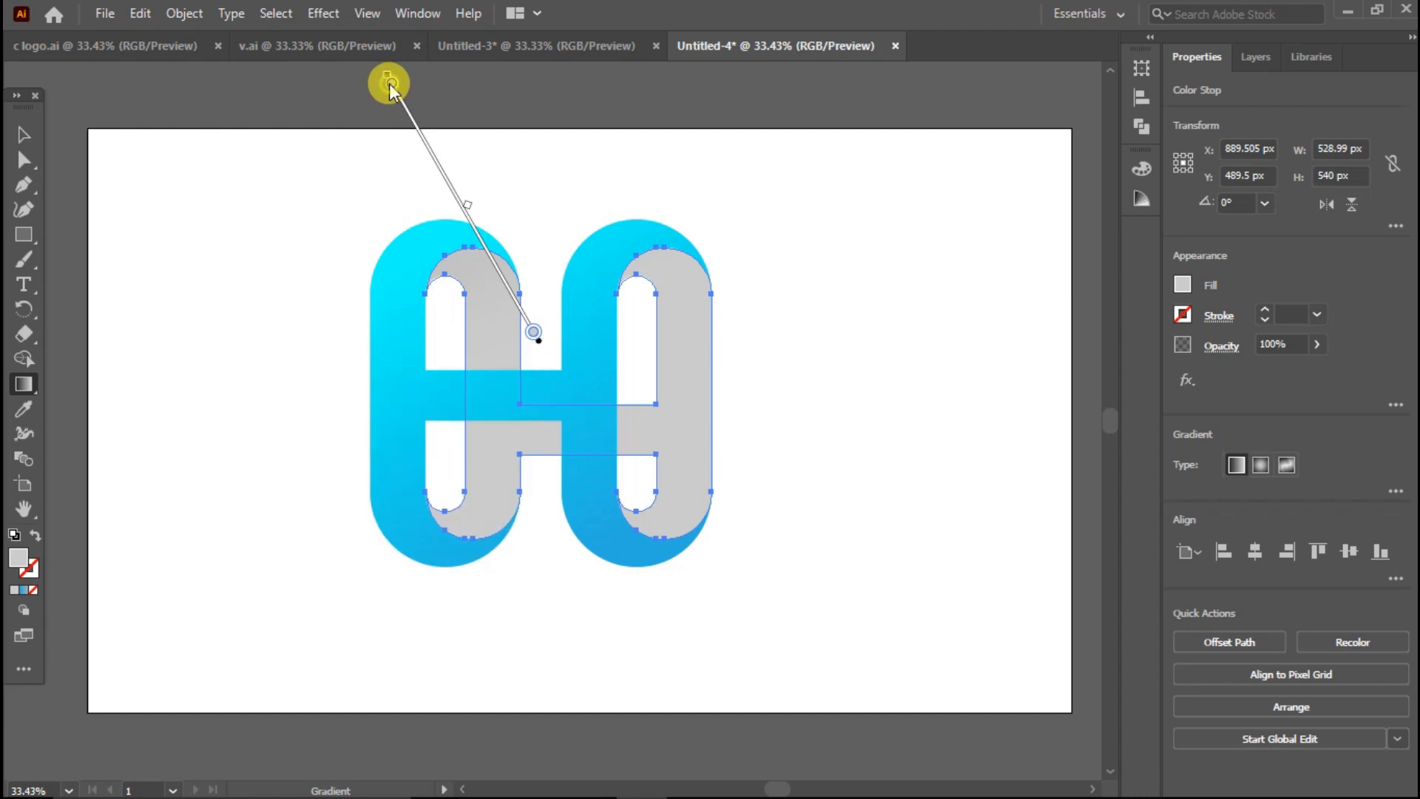
double_click(388, 81)
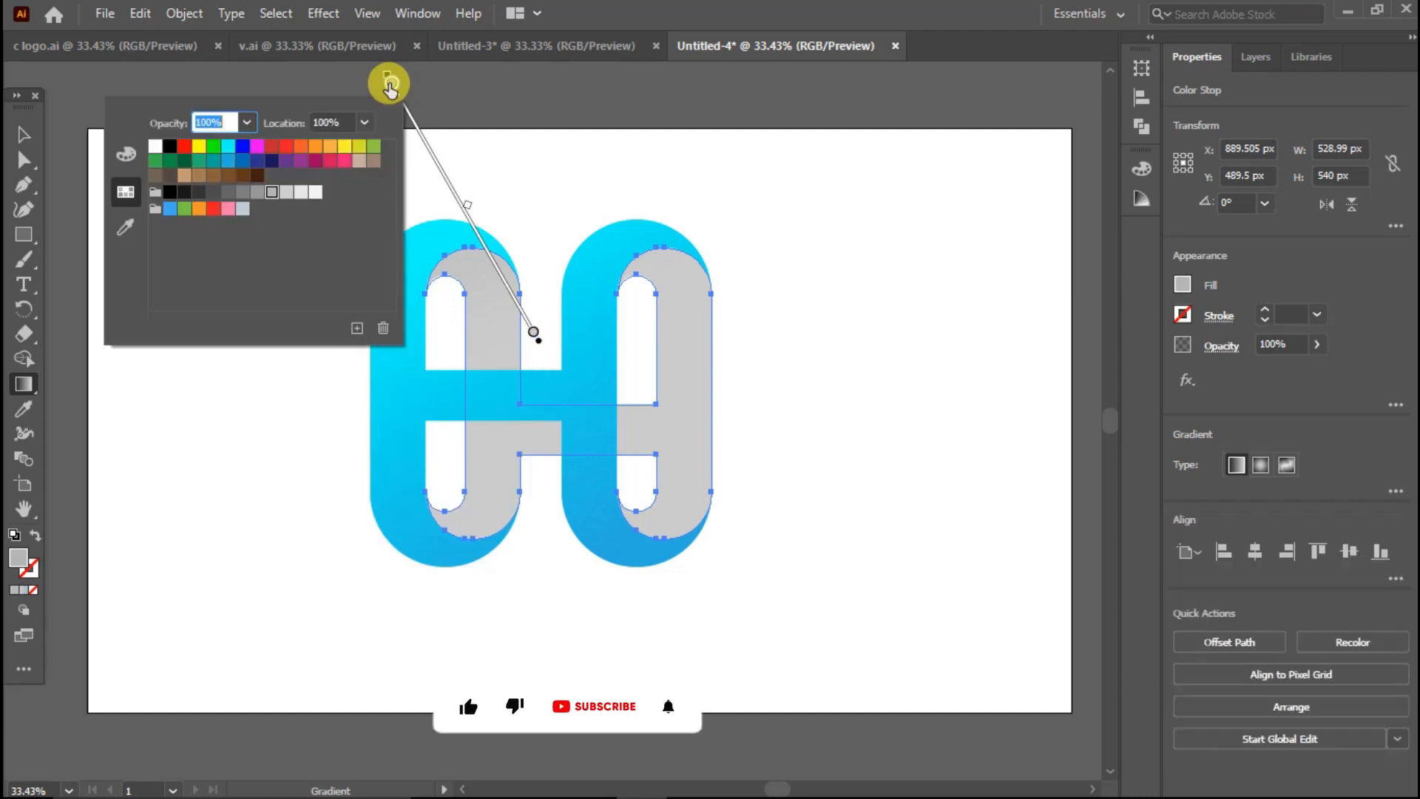
click(244, 193)
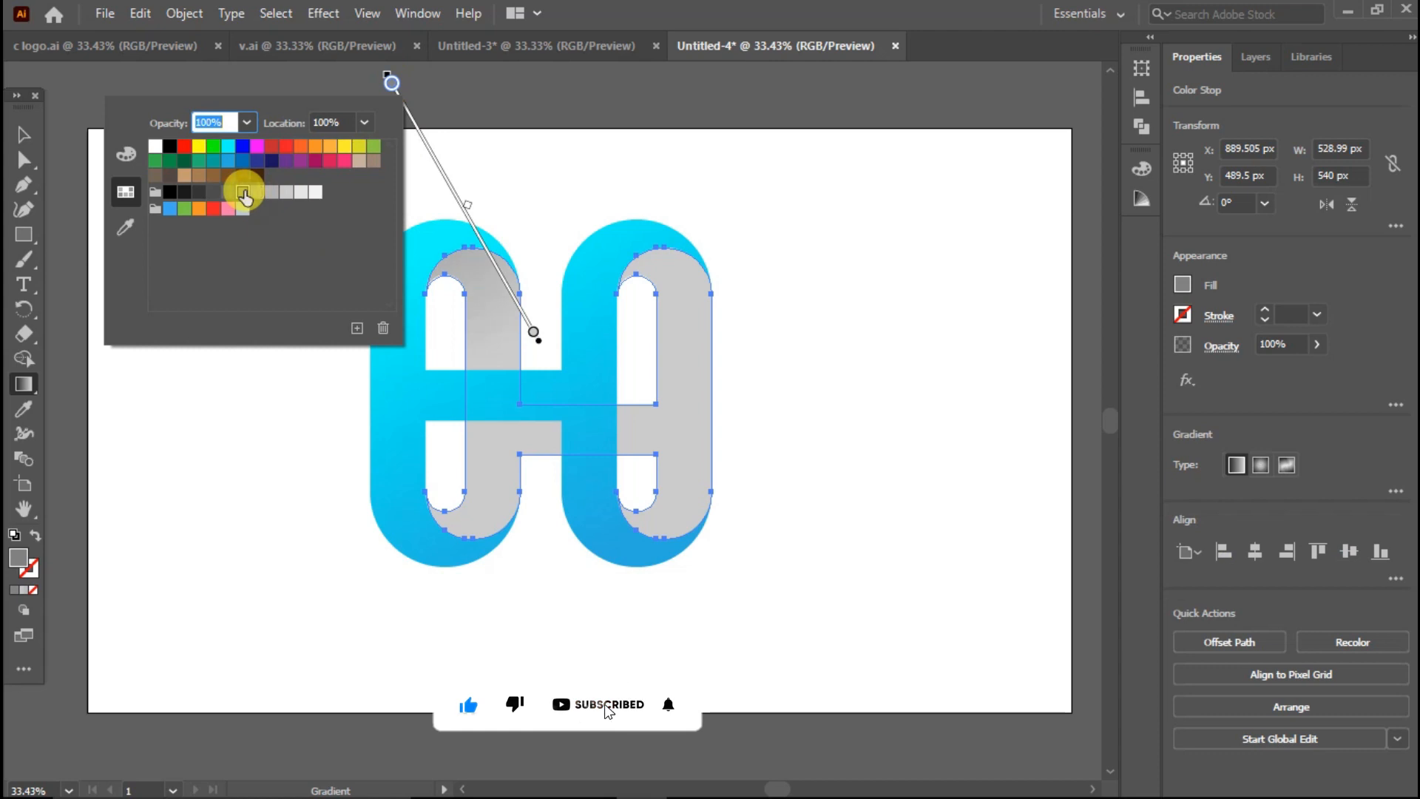
click(265, 389)
Step: Shift, lengthen and steepen the back H's gradient so it runs from above the left stem's arc to the right stem's lower arc
drag(414, 121, 486, 248)
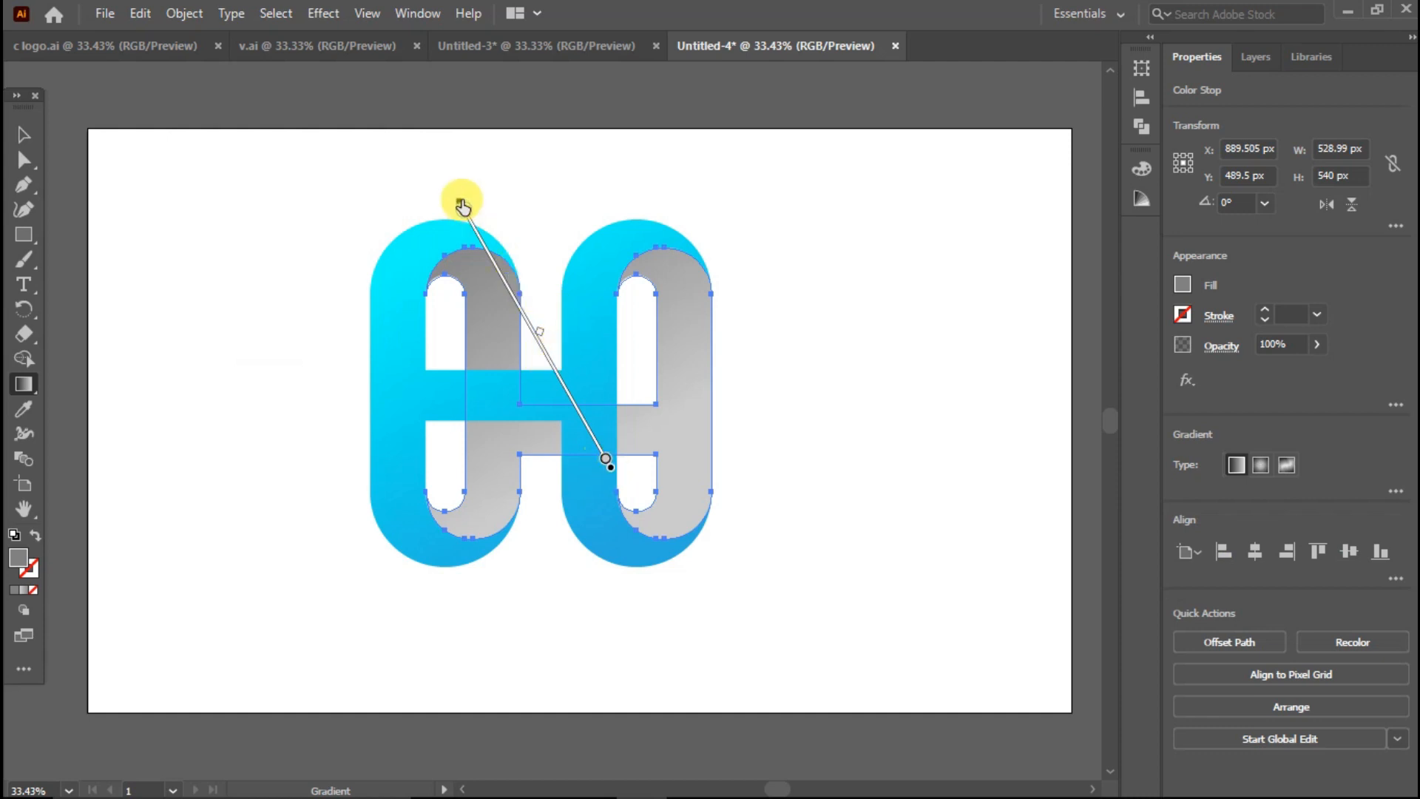
drag(456, 198, 415, 144)
drag(459, 201, 506, 263)
drag(538, 342, 535, 331)
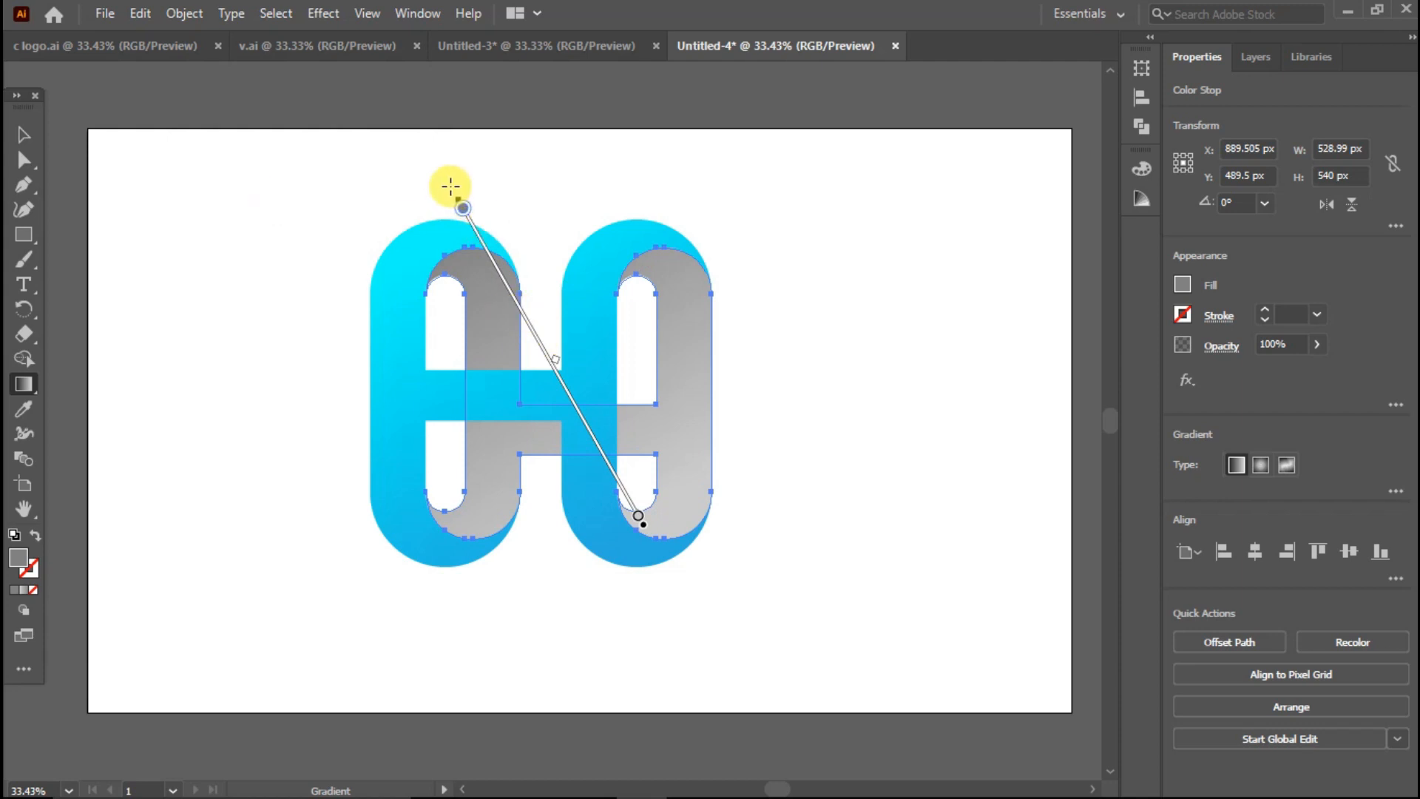
drag(453, 187, 492, 167)
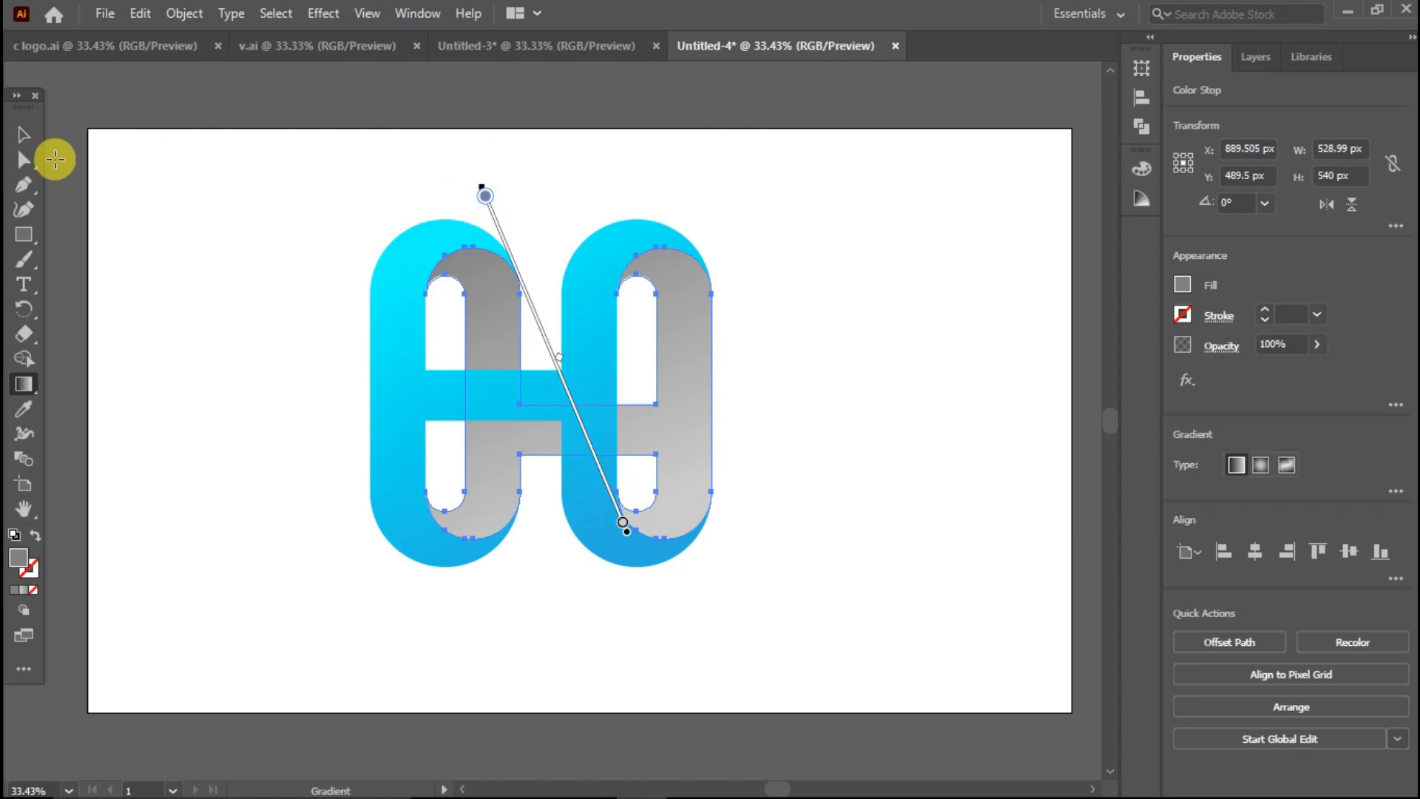
click(20, 135)
click(271, 209)
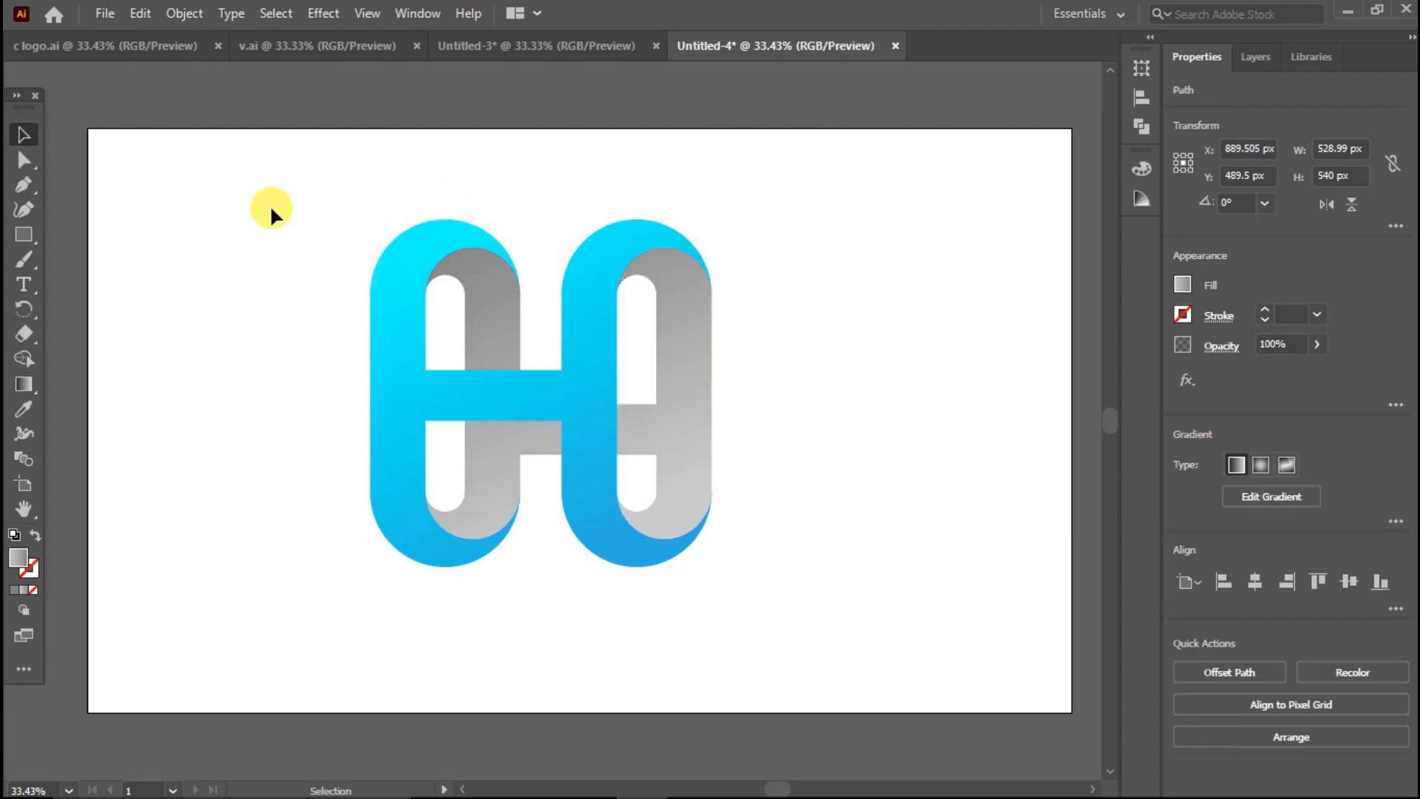
Step: Lighten the lower stop of the back H's gradient to a very light grey swatch and deselect the shape
click(682, 422)
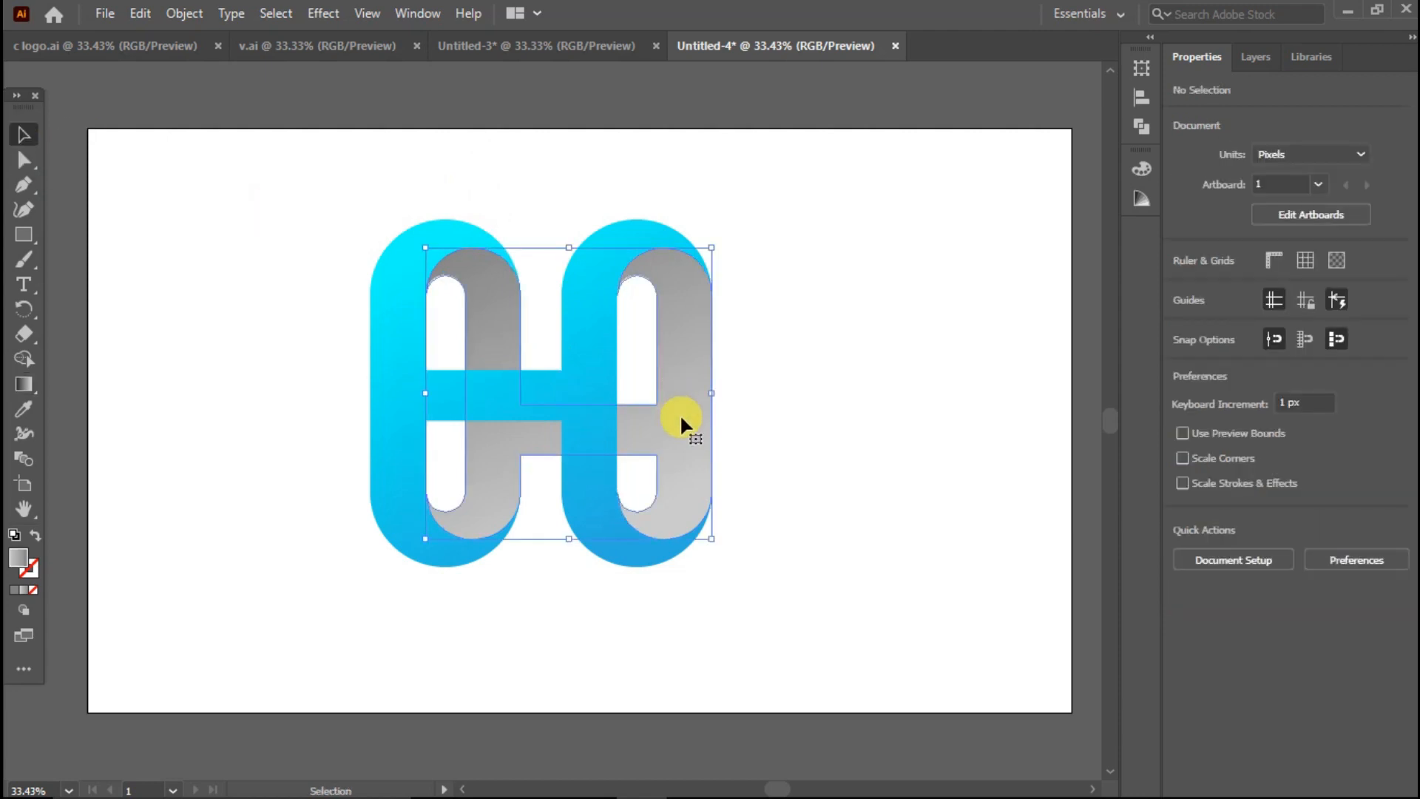
click(30, 388)
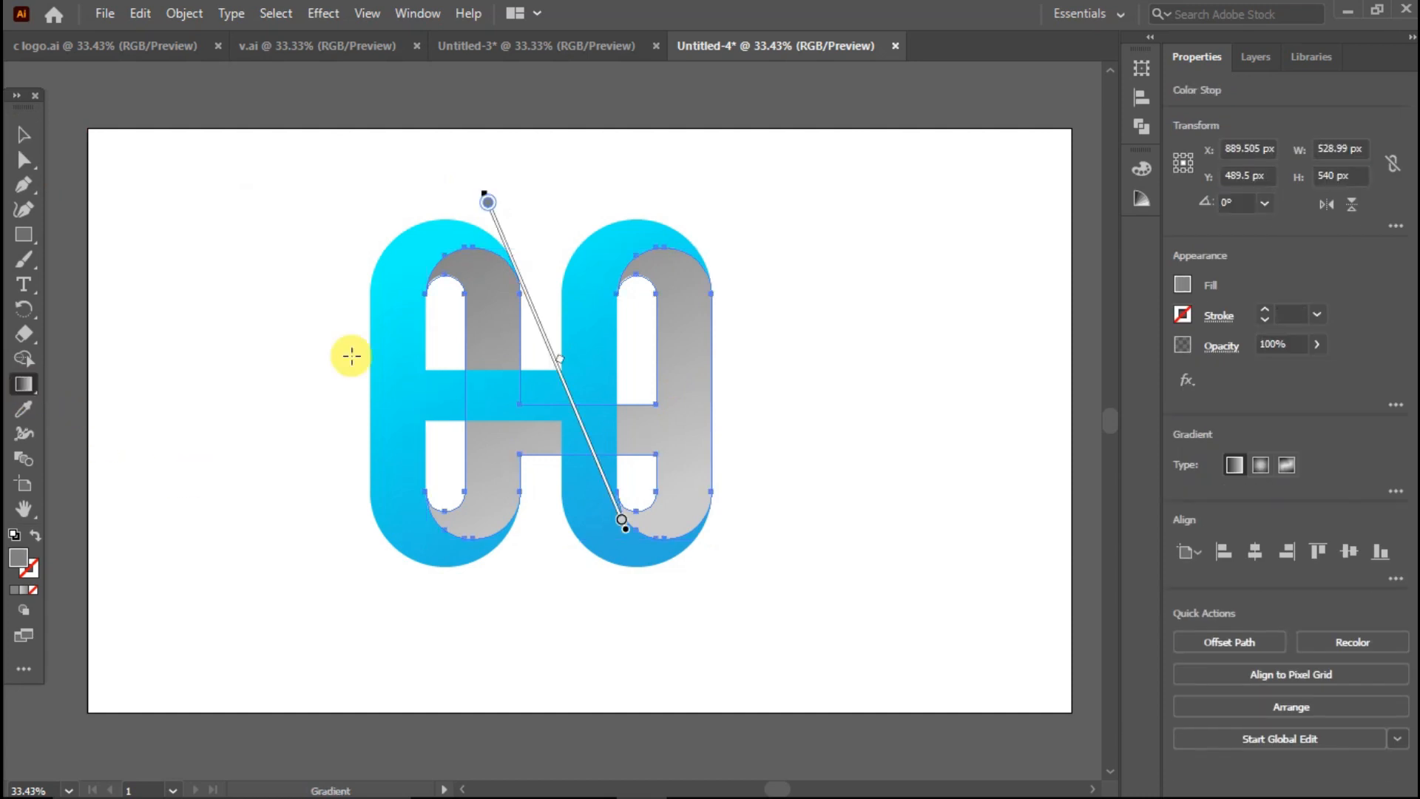
click(619, 522)
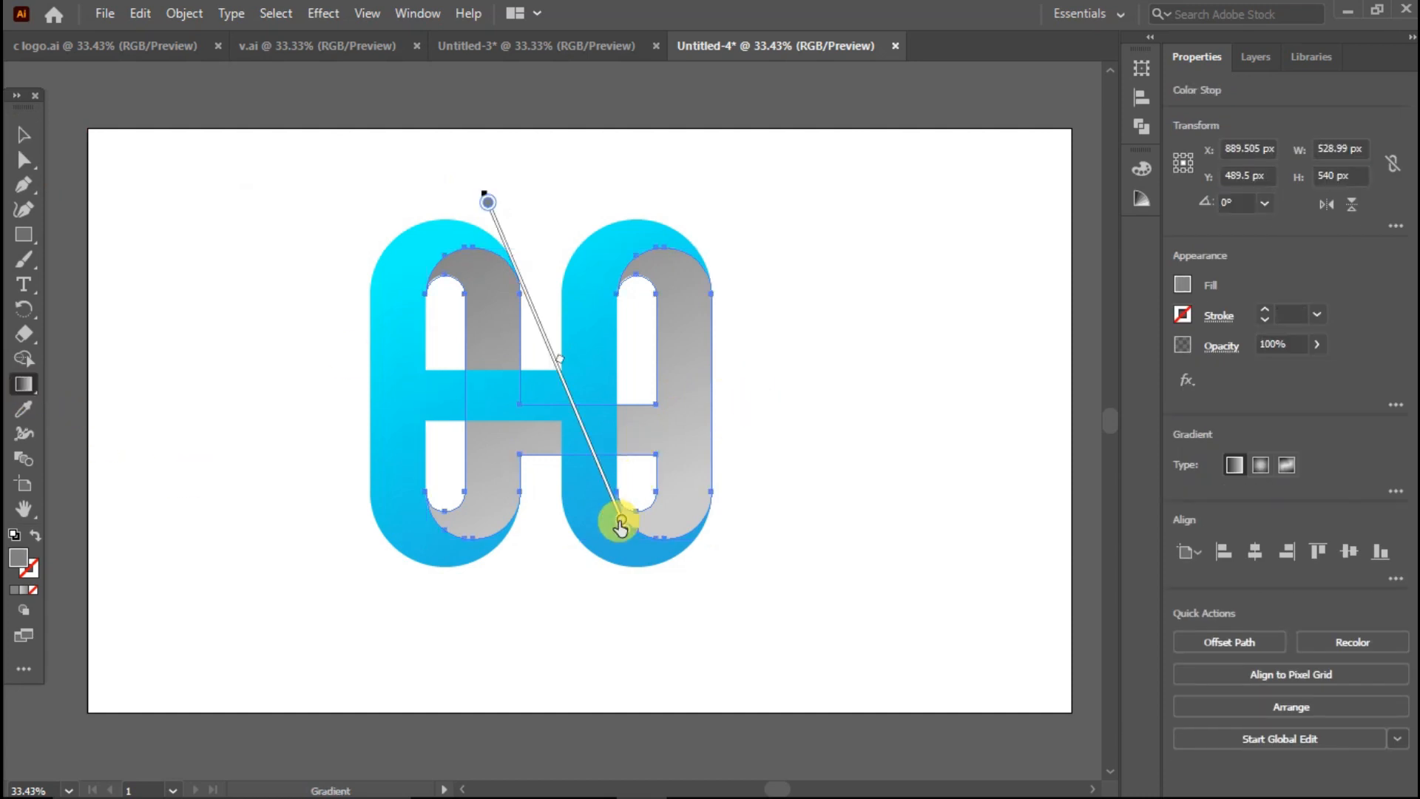
double_click(619, 523)
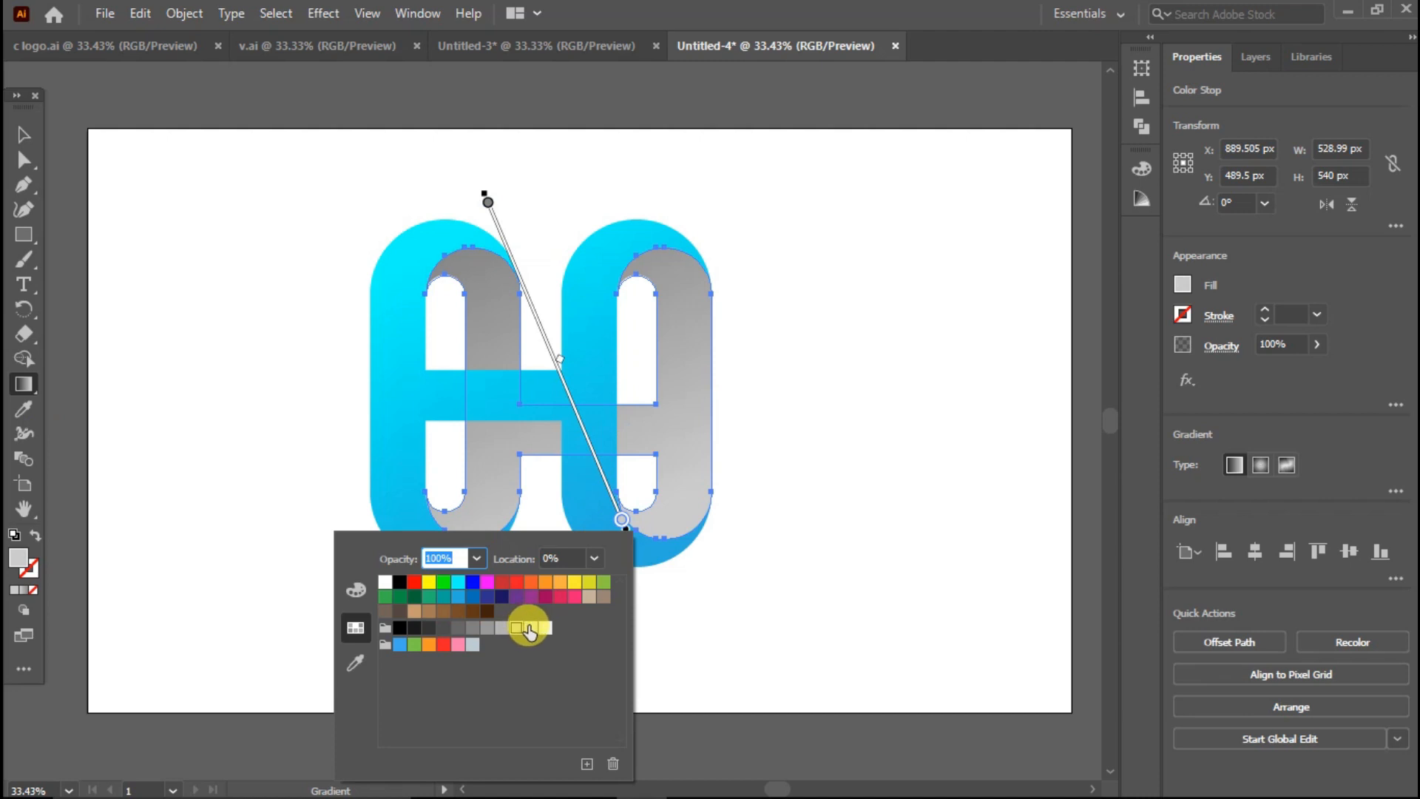
click(529, 629)
click(26, 131)
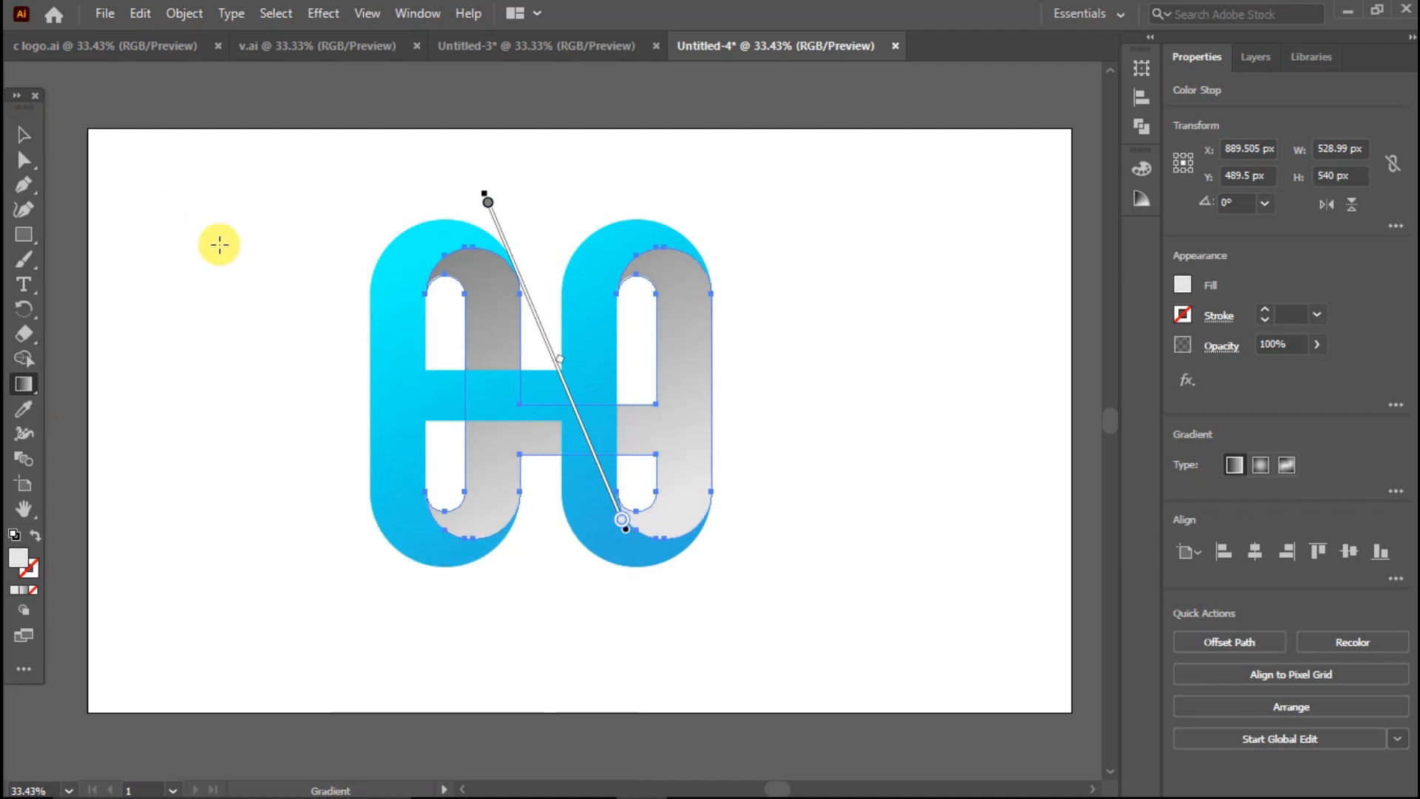
click(24, 134)
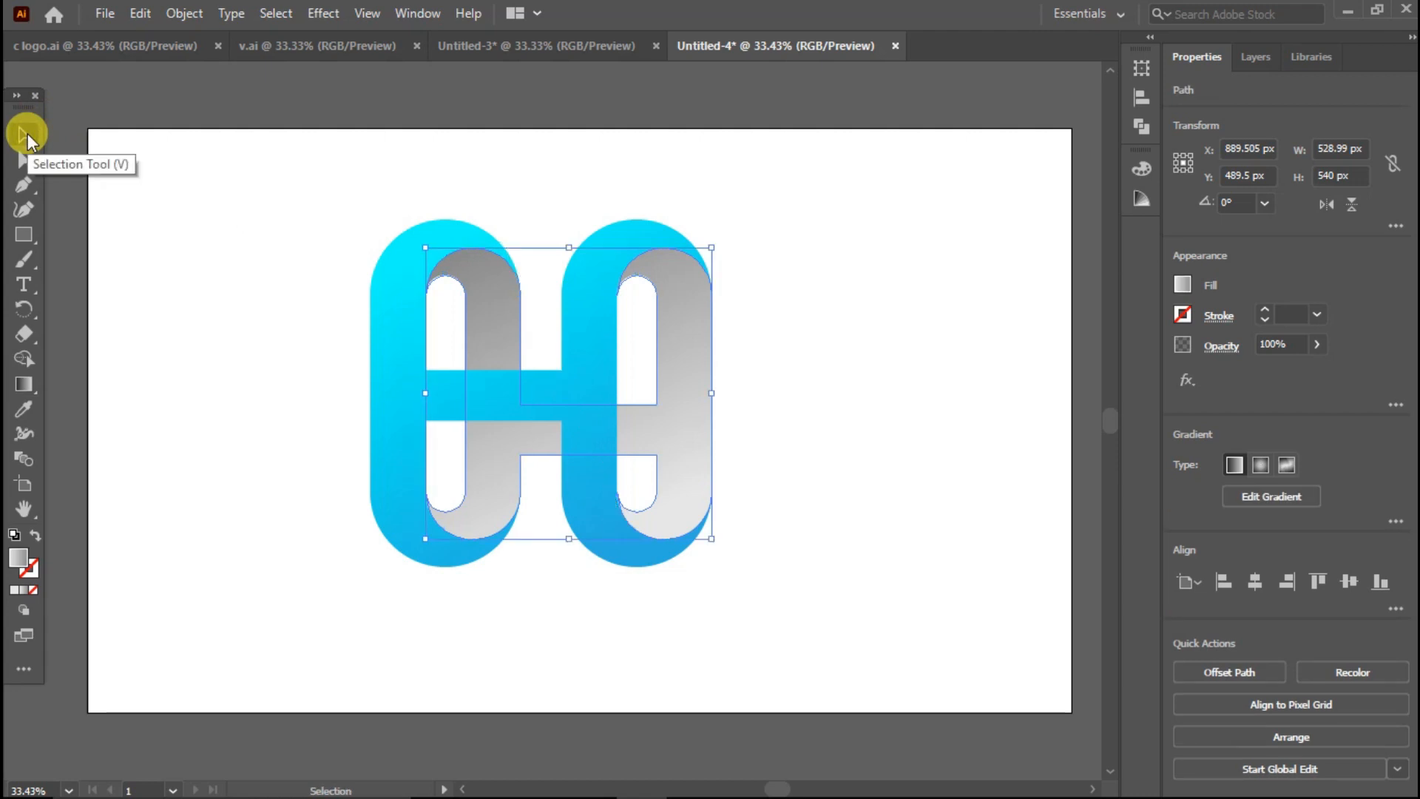
click(220, 232)
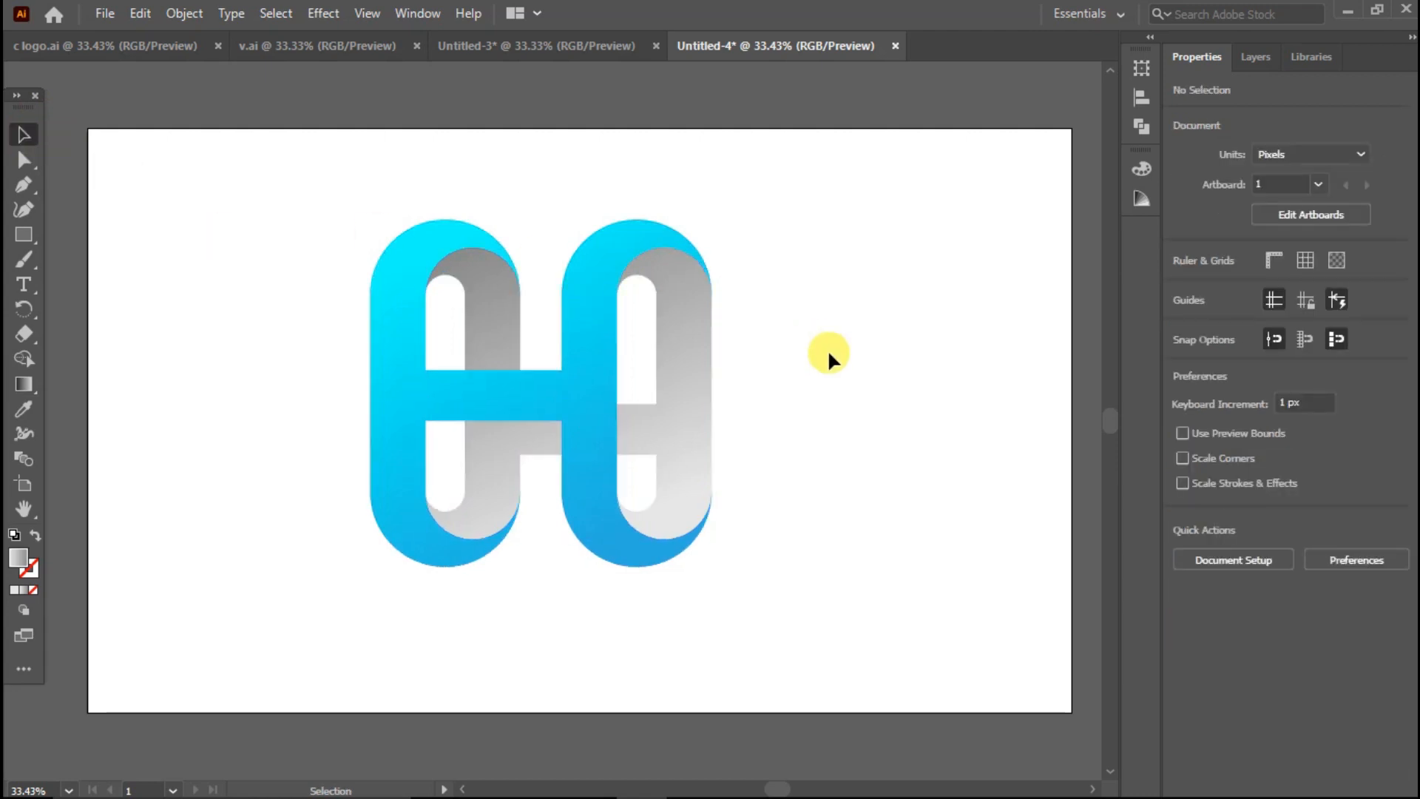
Step: Group the blue front H and the grey back H into one object
drag(303, 160, 685, 473)
right_click(603, 420)
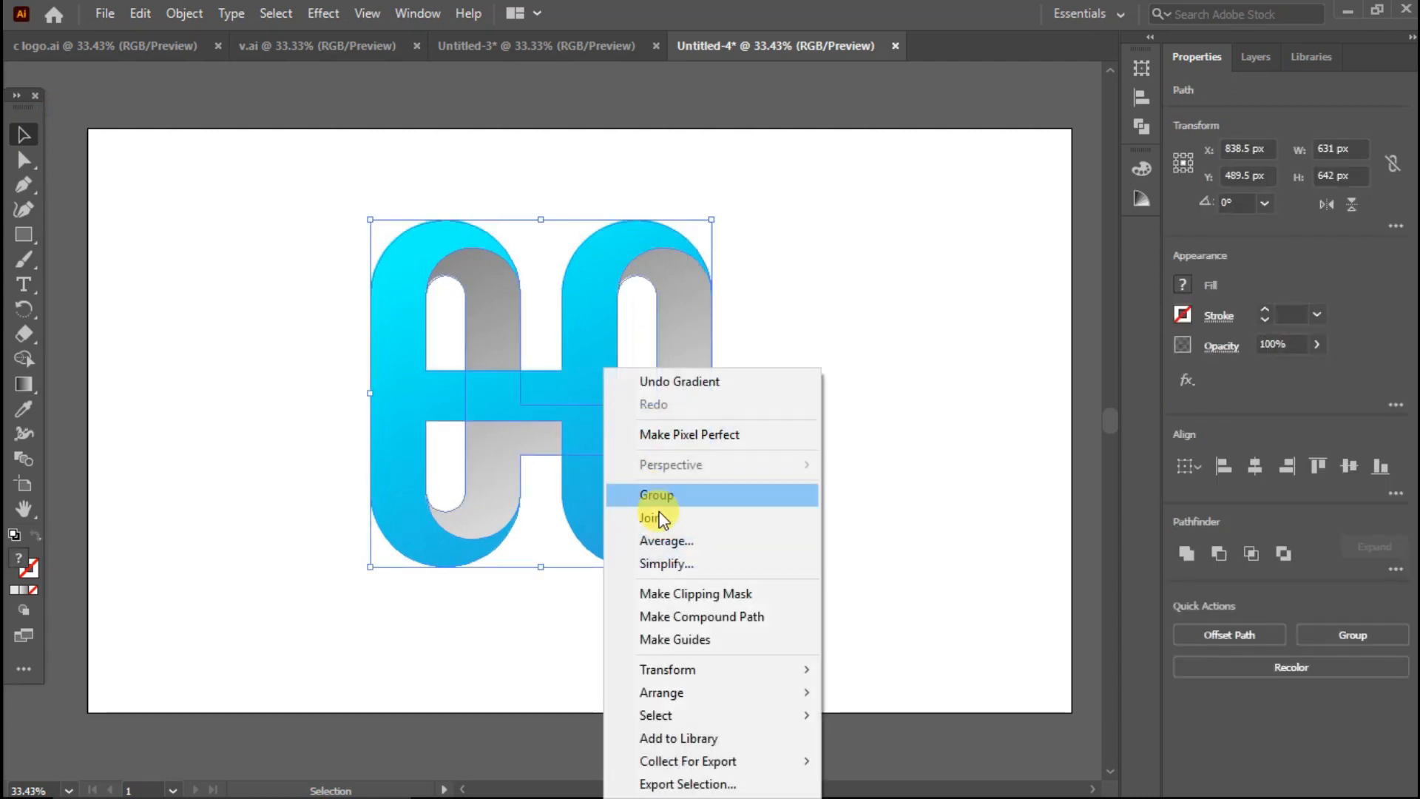
click(659, 493)
click(814, 492)
Step: Move the grouped H logo closer to the centre of the artboard and deselect it
drag(575, 414, 574, 349)
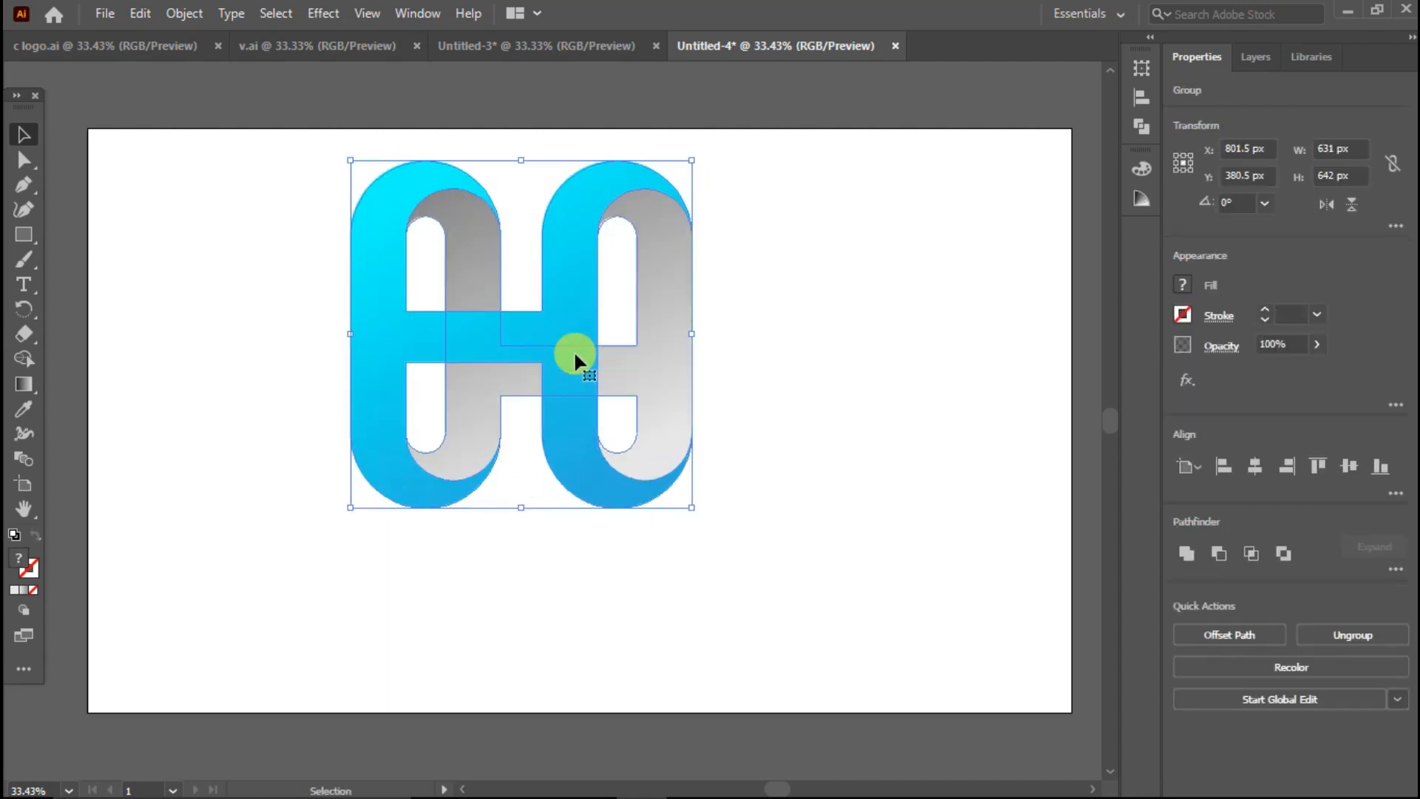
click(779, 347)
drag(559, 346, 648, 396)
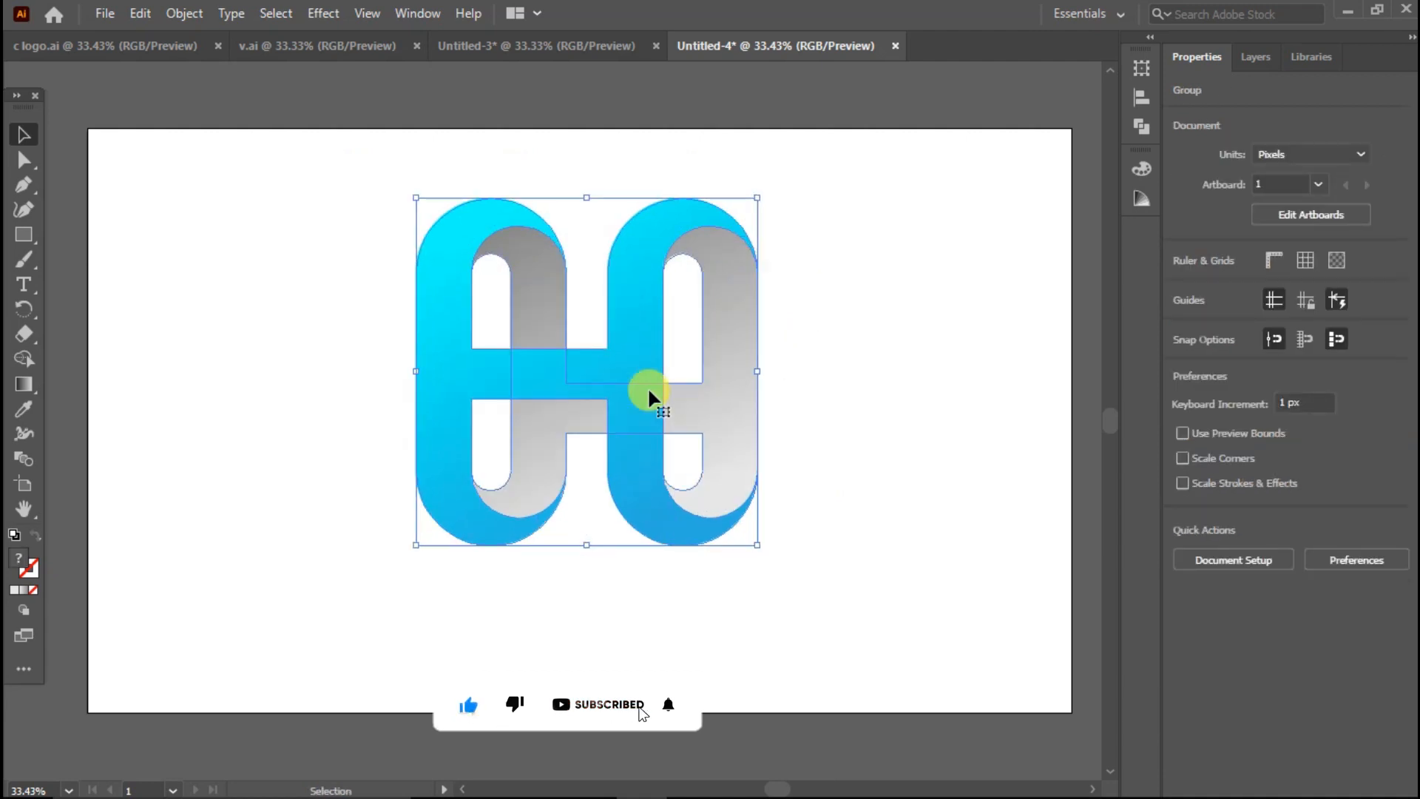
click(852, 407)
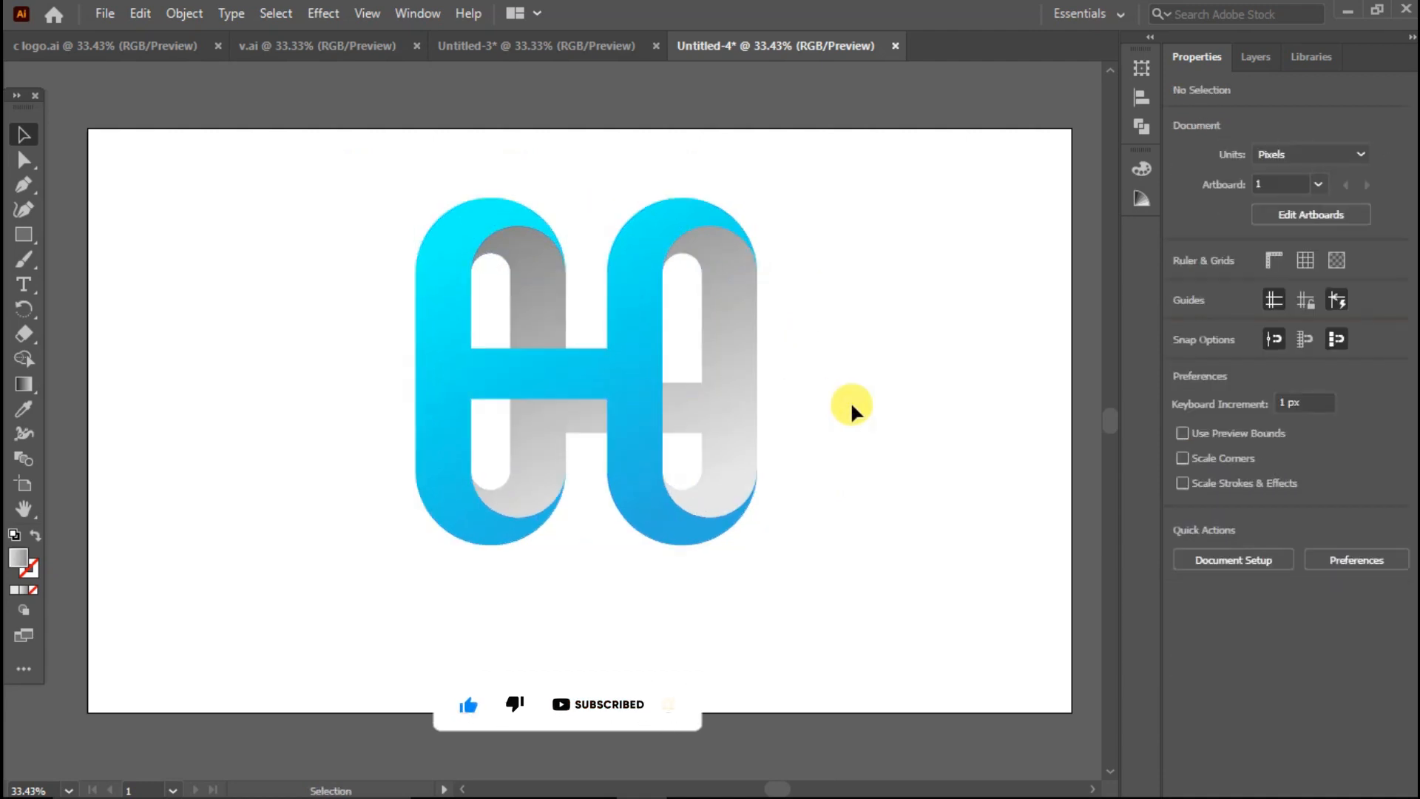